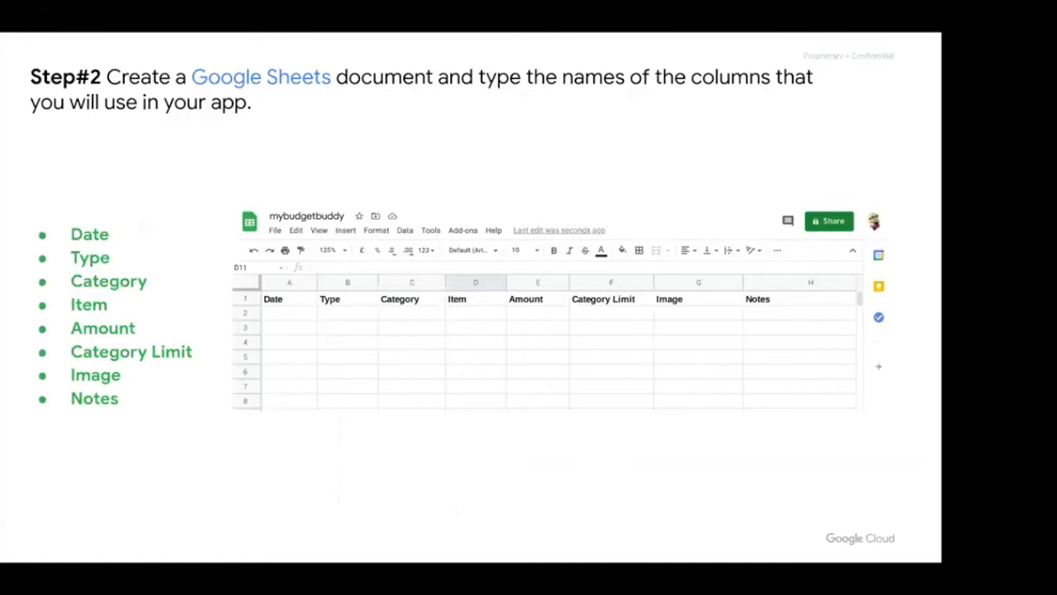
Exit the slideshow and switch a new browser tab to the second Google account.
key(Escape)
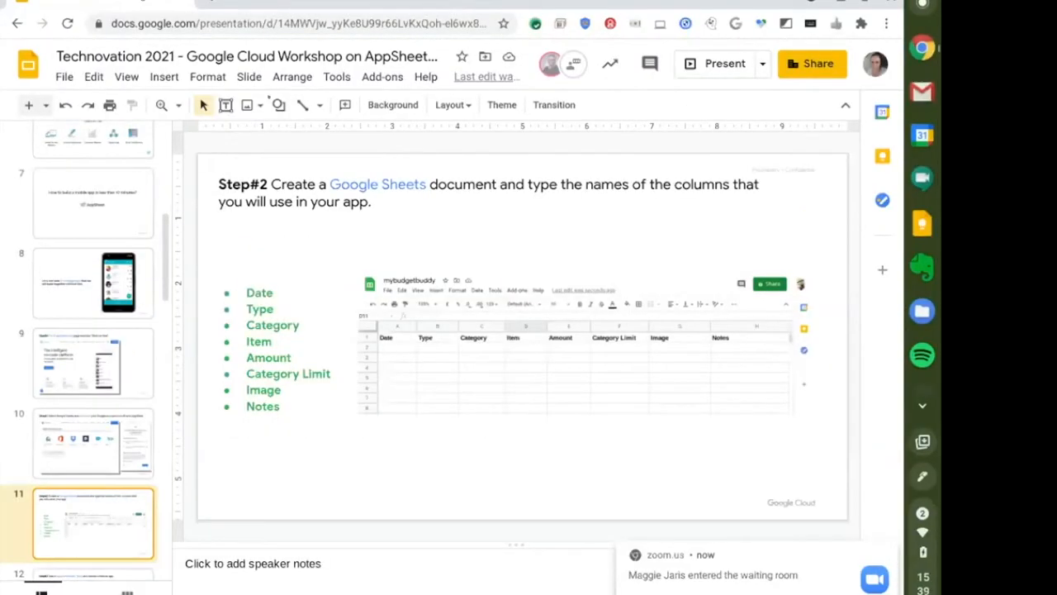
click(215, 3)
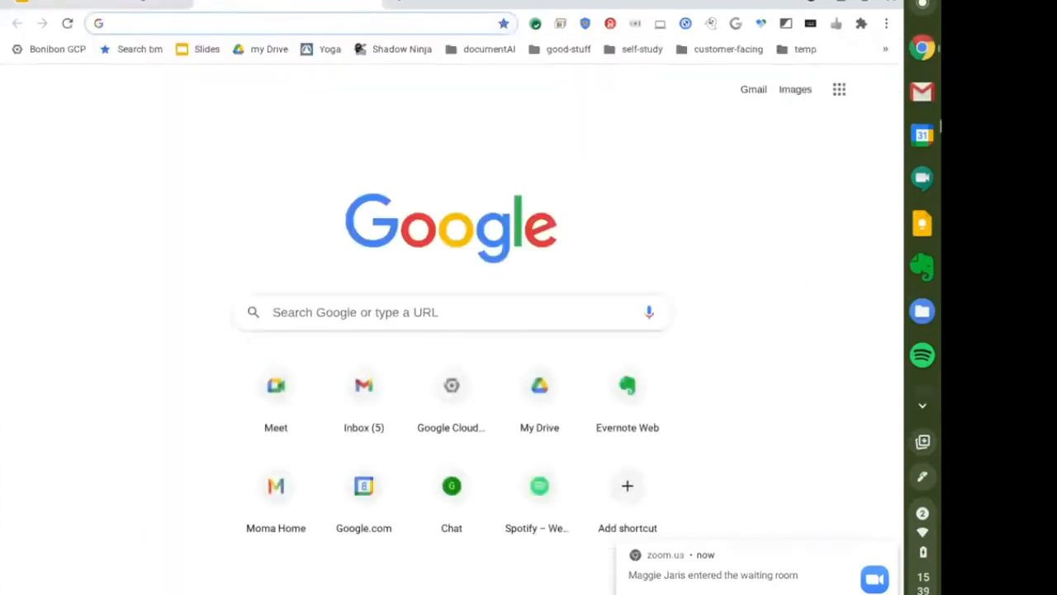
click(877, 89)
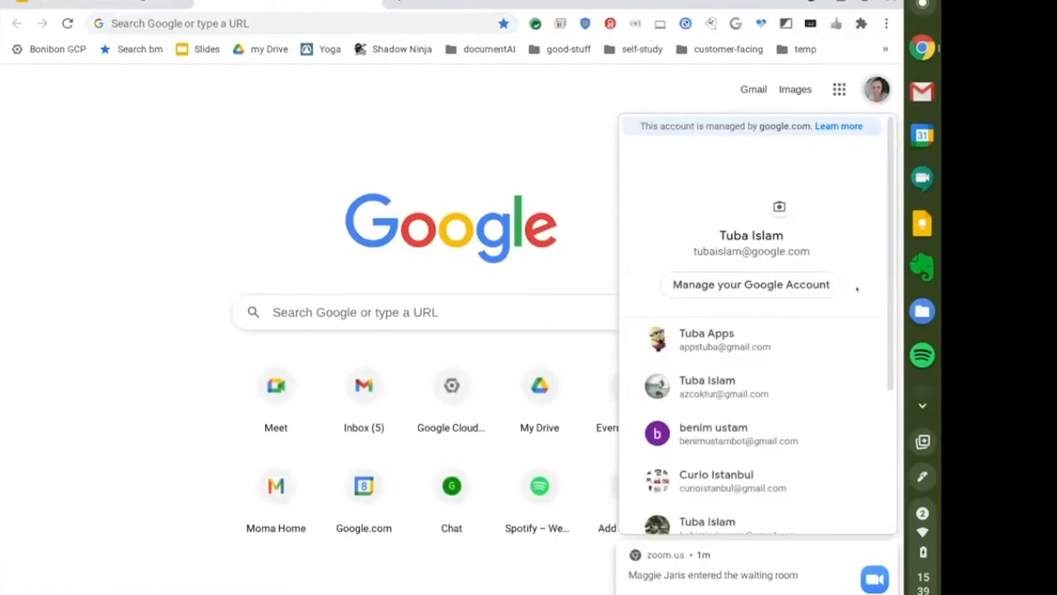
click(771, 350)
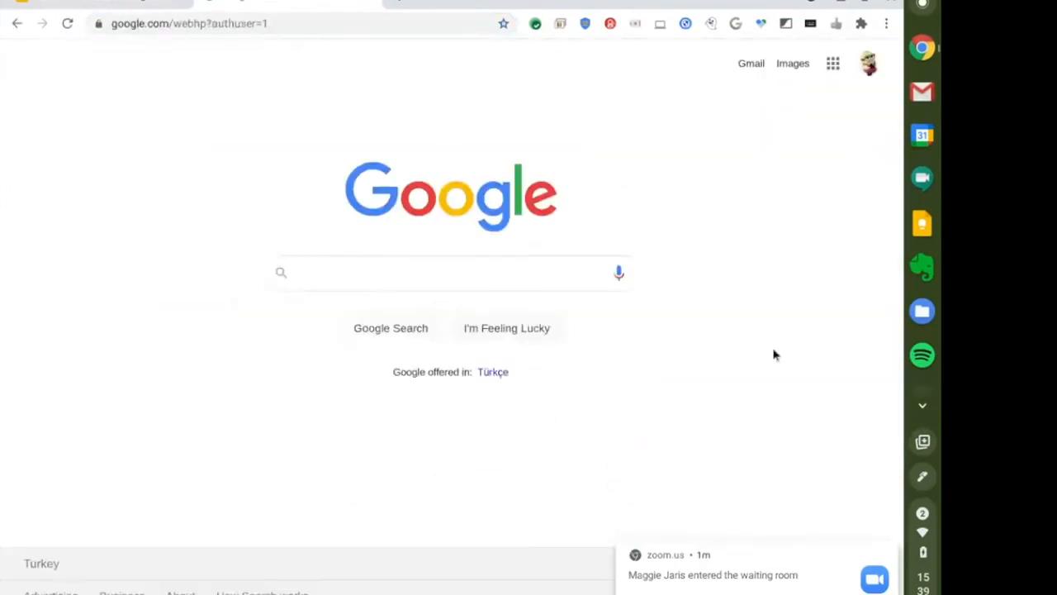
Go to the Google Sheets home from the Google apps grid.
click(832, 63)
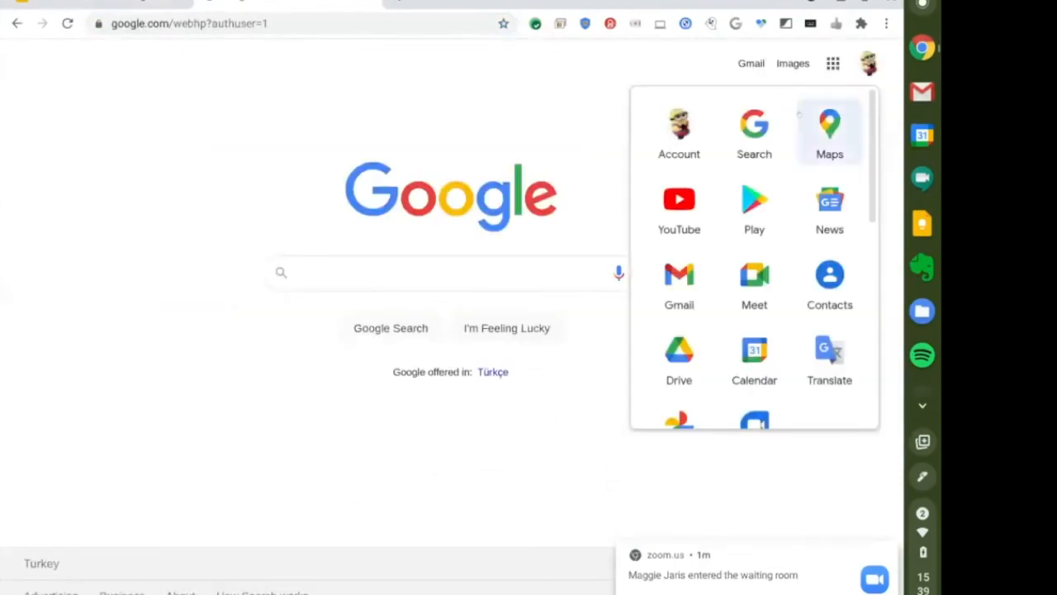
scroll(693, 228, down, 4)
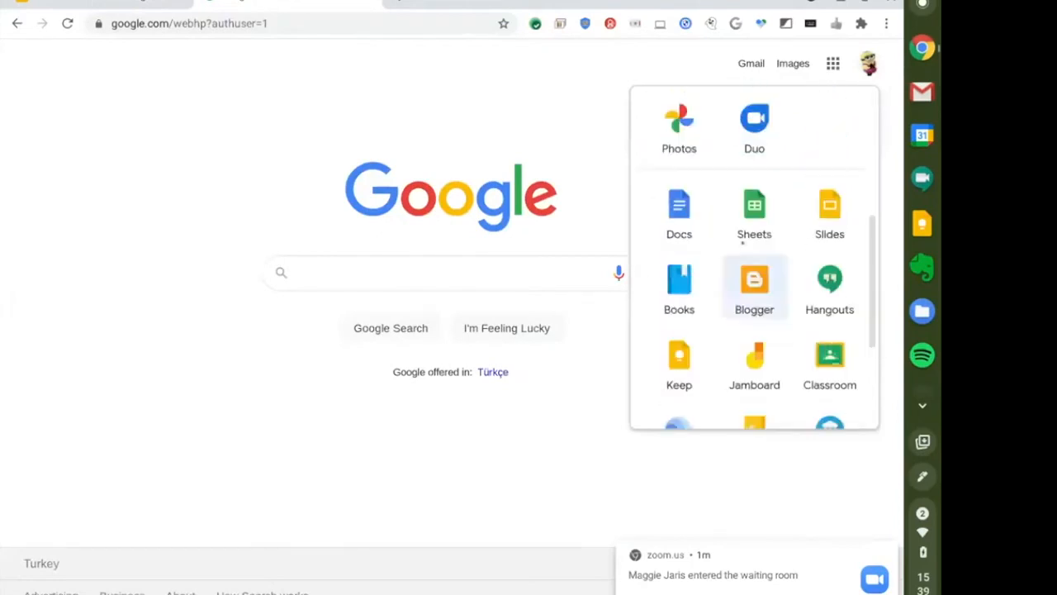
click(751, 209)
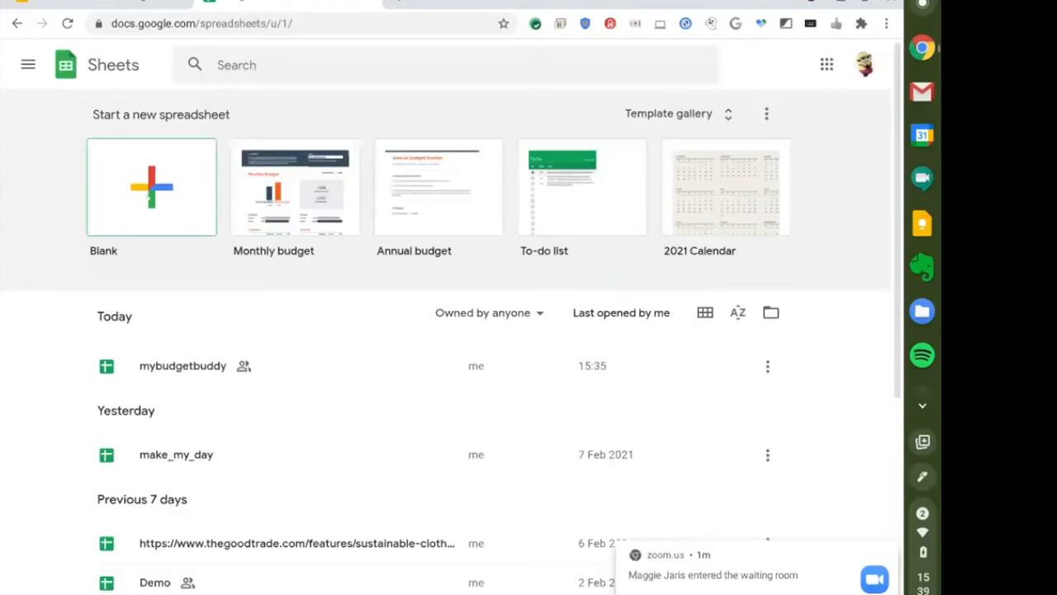
Start a blank spreadsheet from the Blank template tile.
click(150, 196)
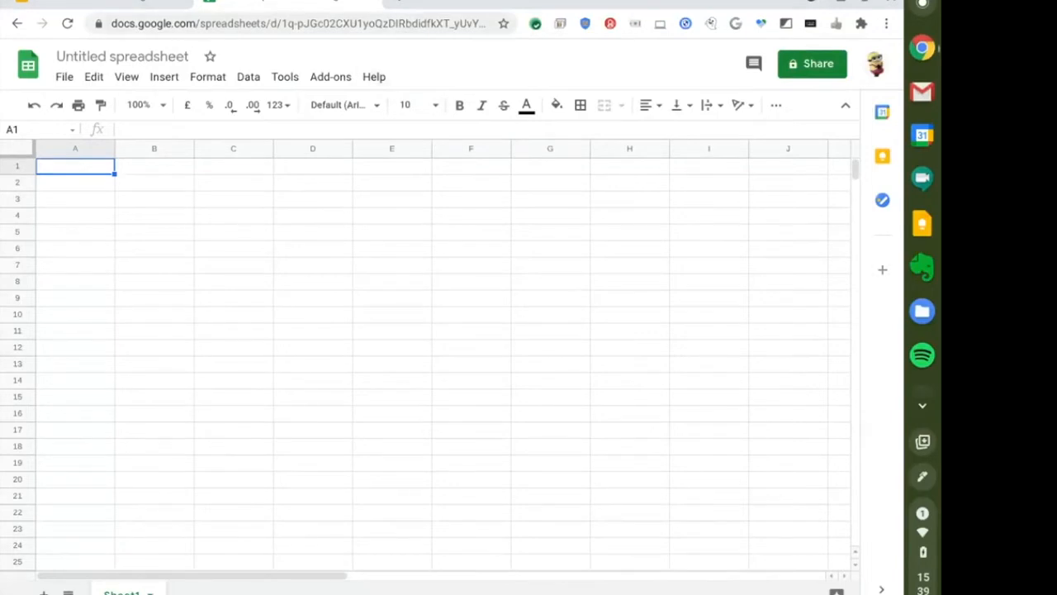
Reach AppSheet's My Apps page via appsheet.com and Start for free, then return to the spreadsheet.
click(404, 5)
text(app)
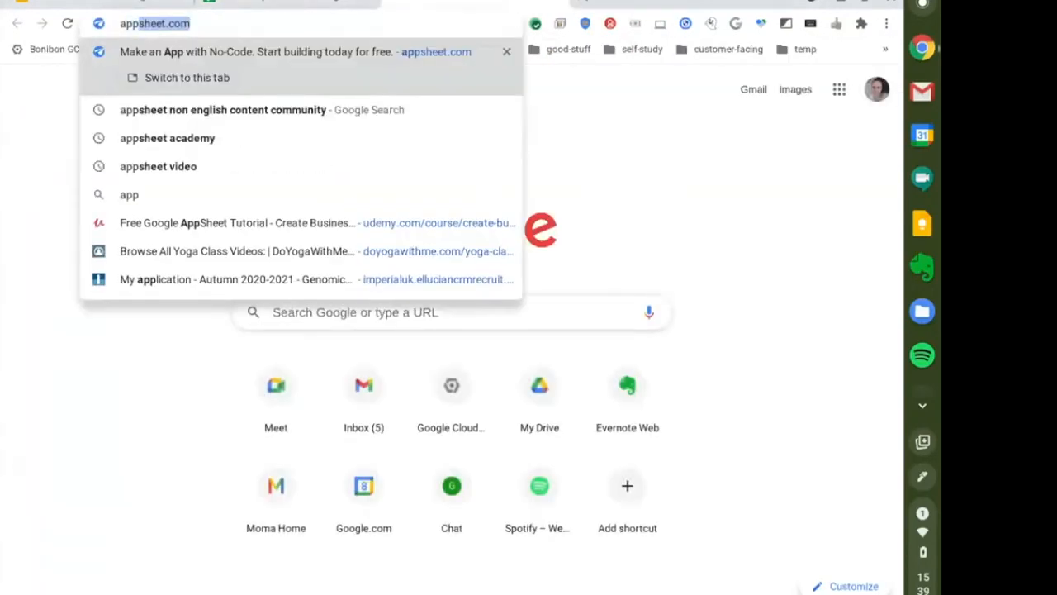
key(Return)
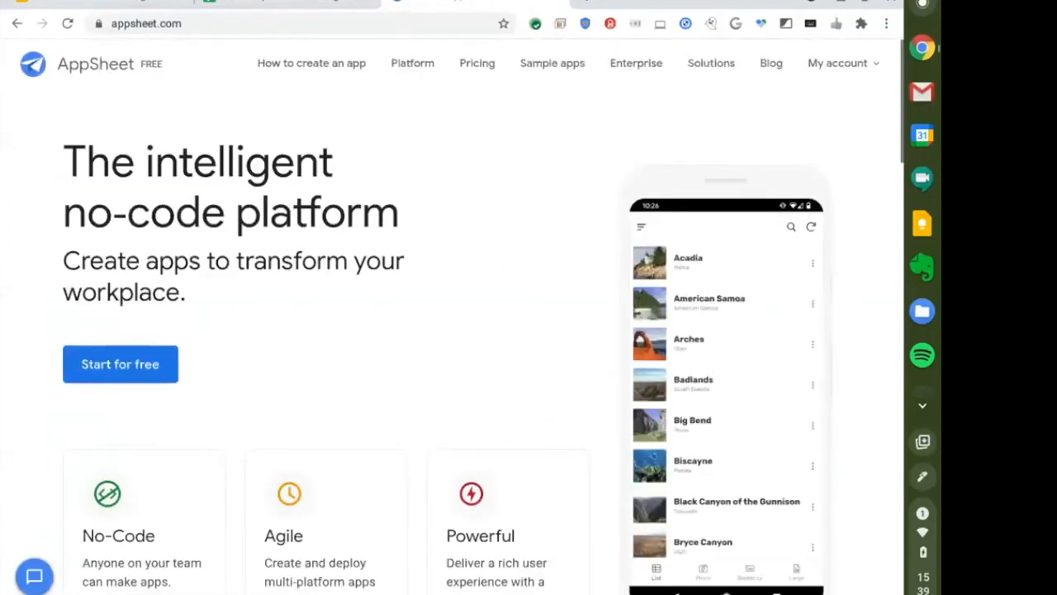
click(146, 371)
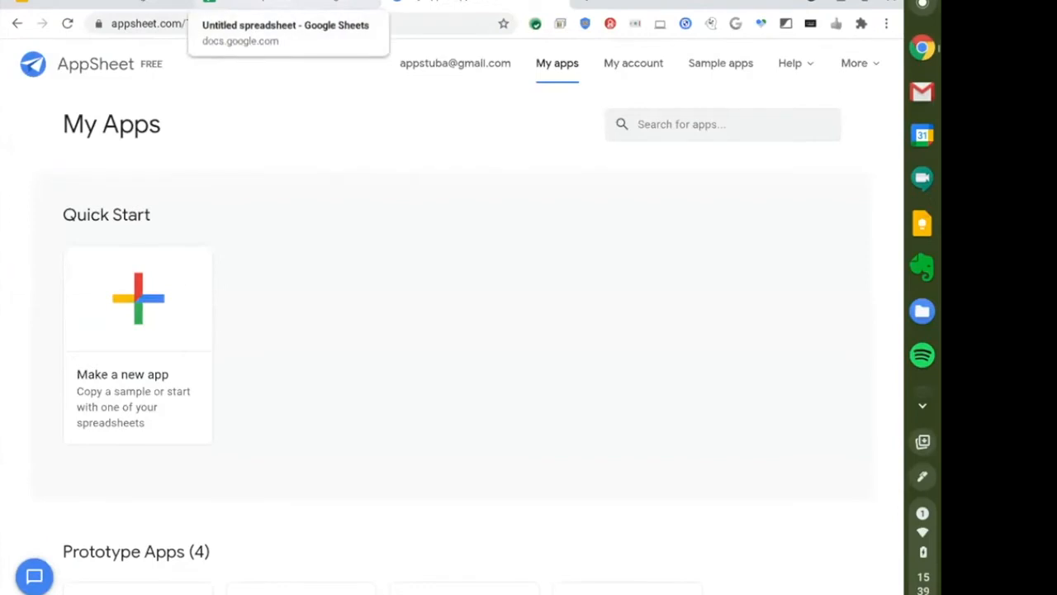
click(284, 3)
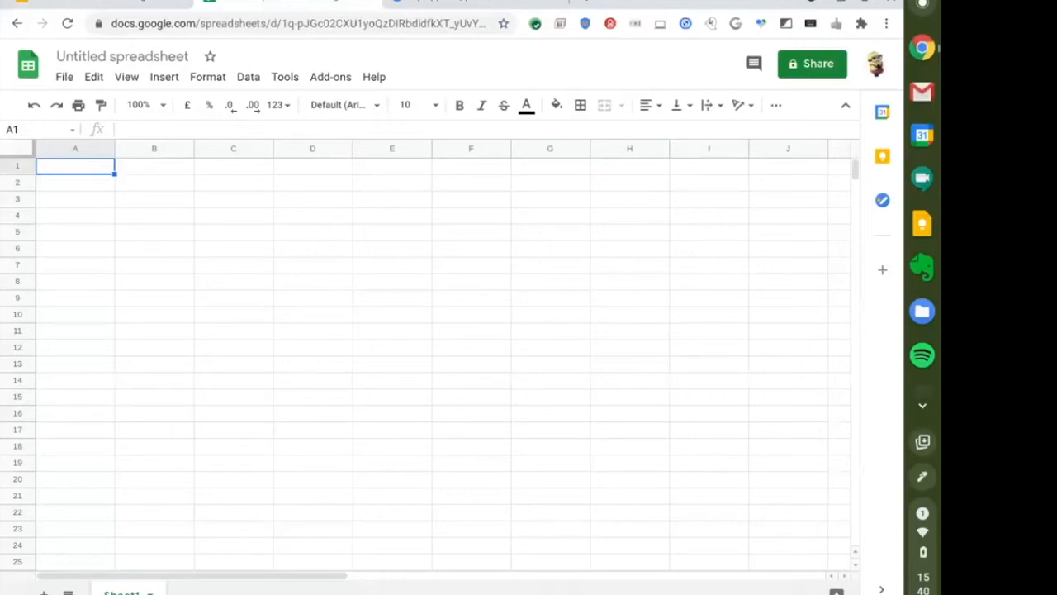
Enter the headers Date, Type and Category in cells A1 to C1.
text(Date)
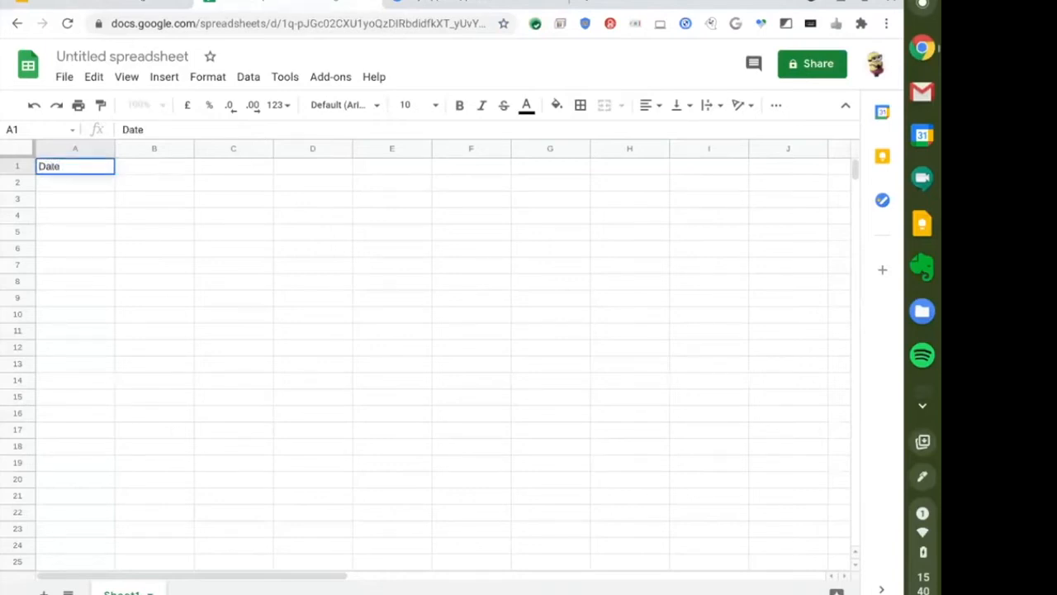
key(Tab)
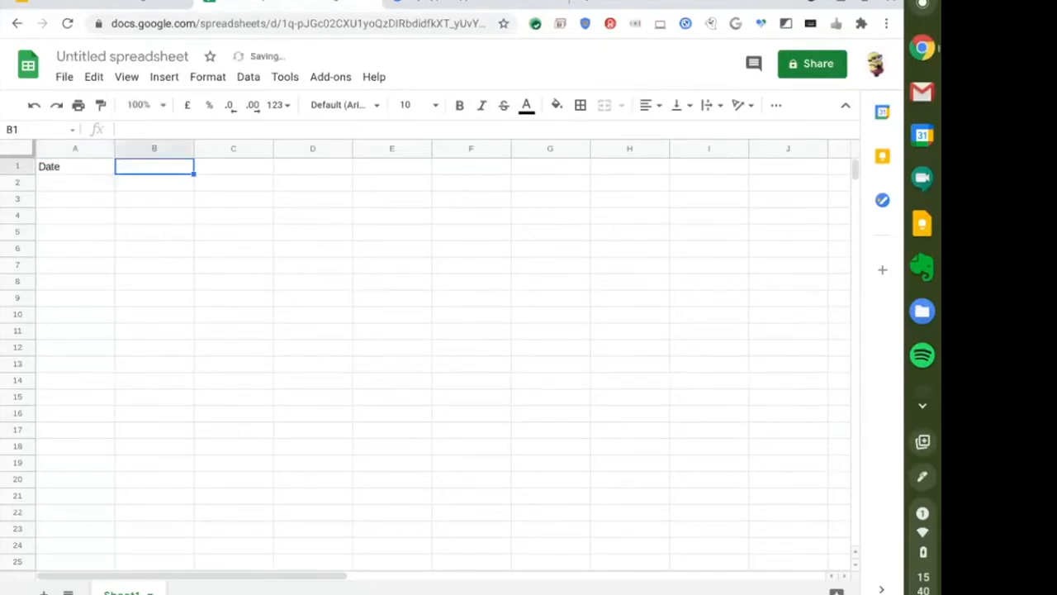
text(Type)
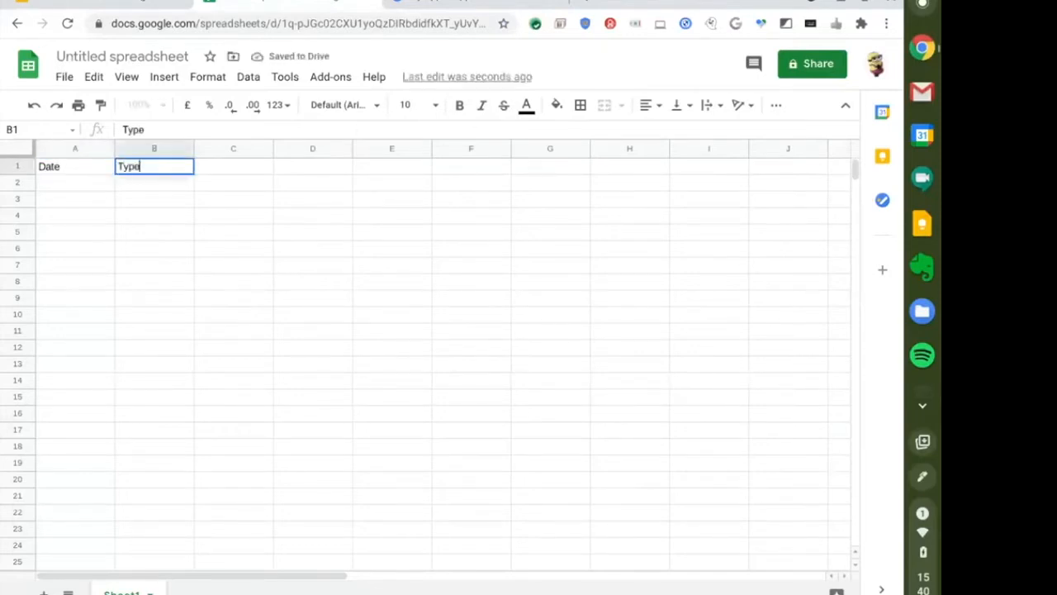
key(Return)
key(Up)
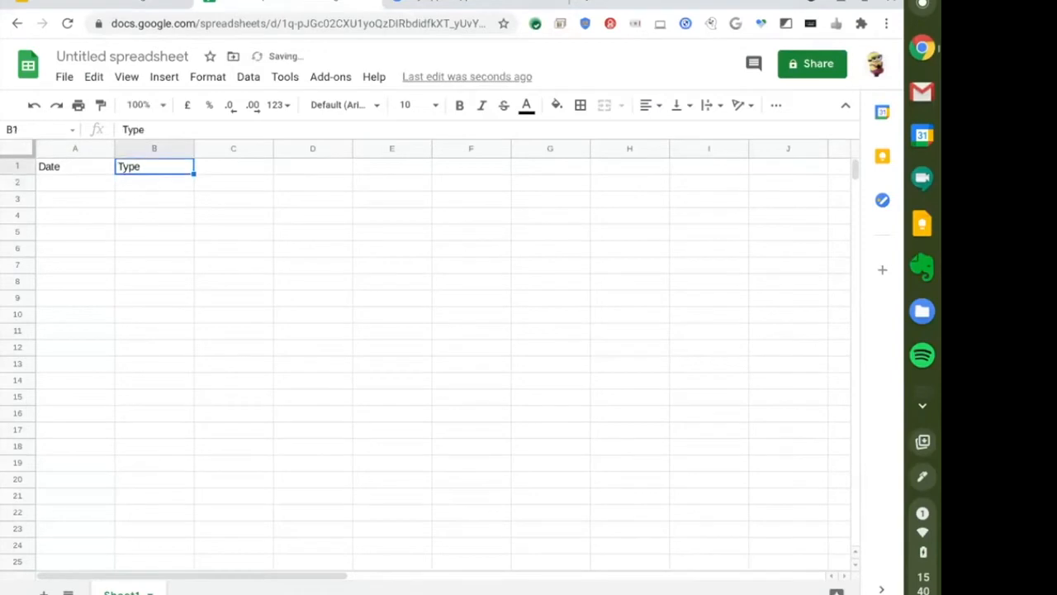
key(Right)
text(Category)
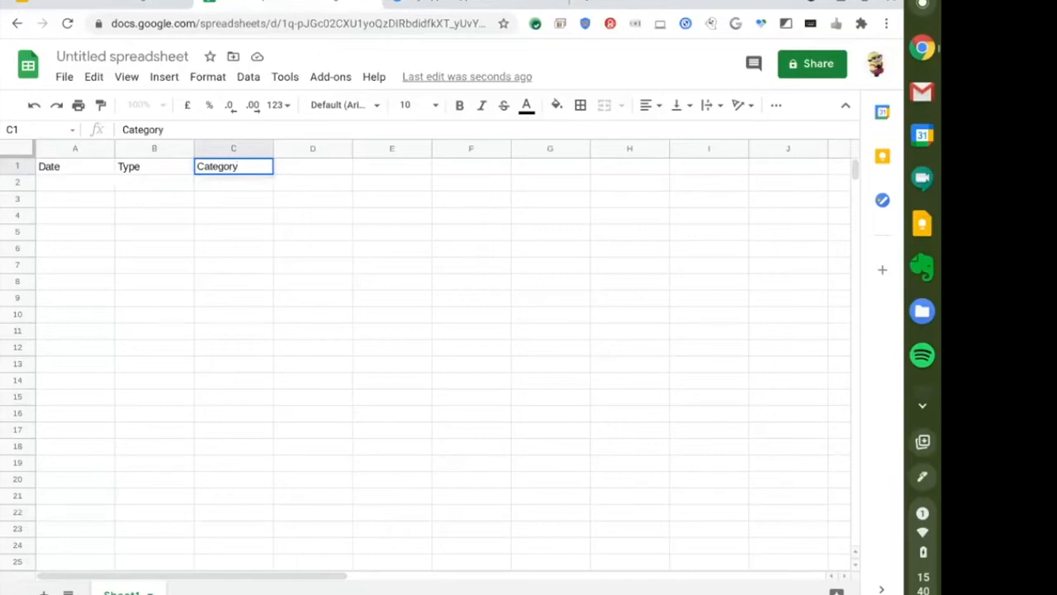
key(Return)
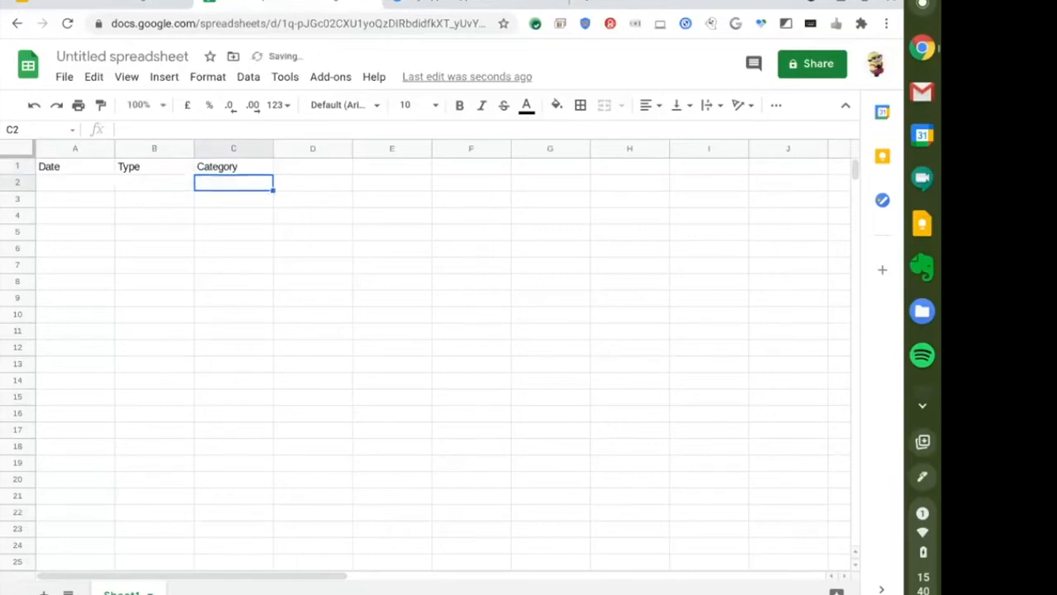
key(Up)
key(Right)
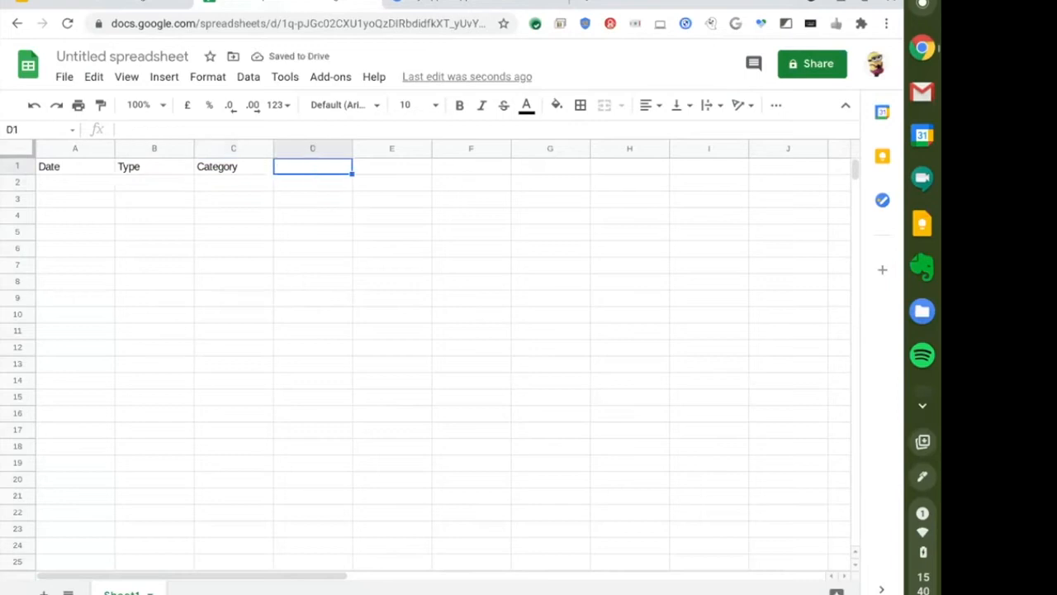
Add the Item, Amount and Category Limit headers in D1 to F1.
text(Item)
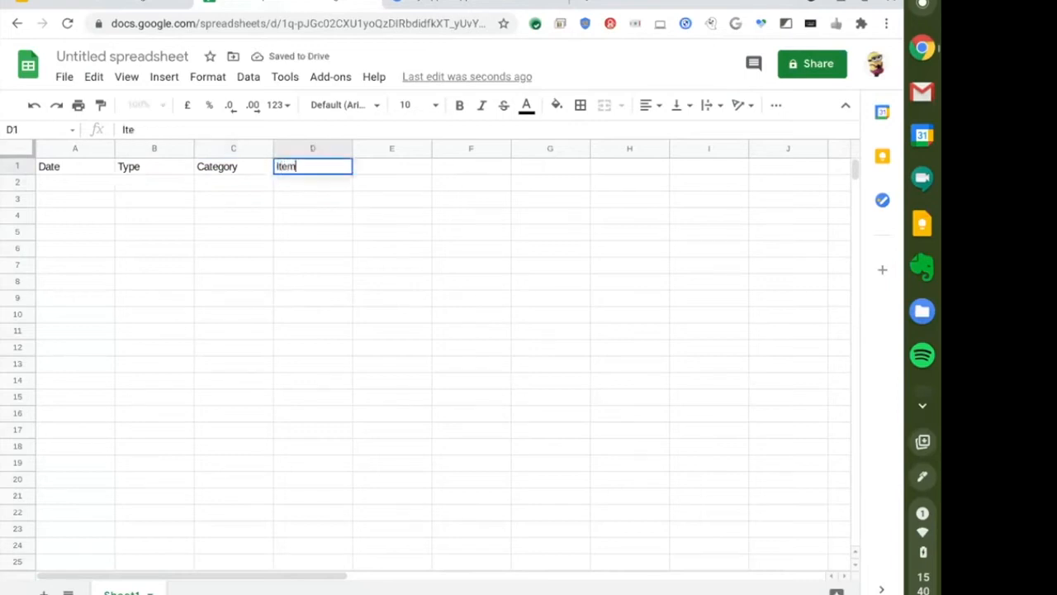
key(Return)
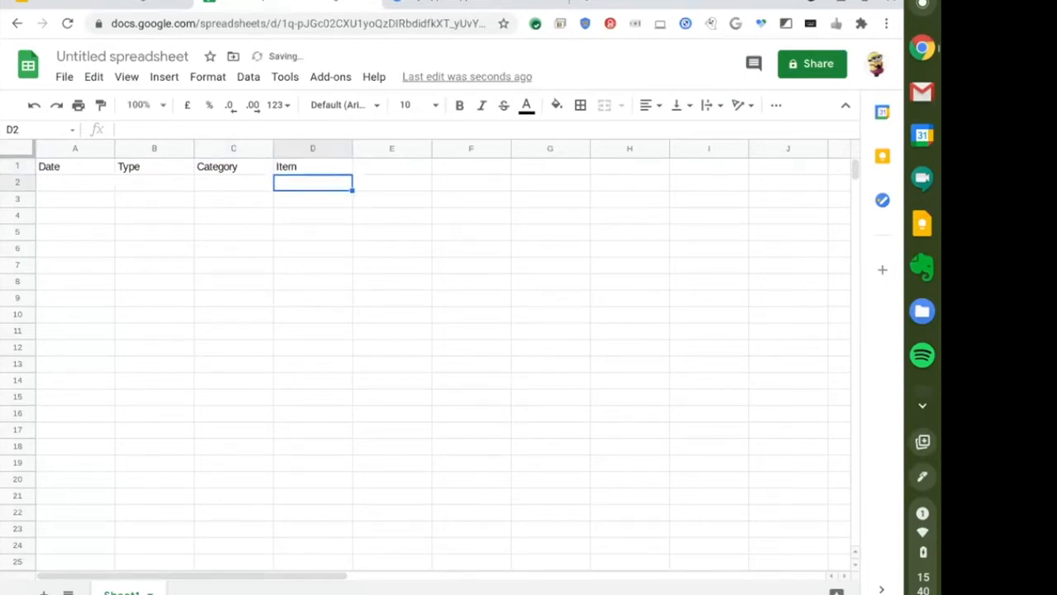
key(Up)
key(Right)
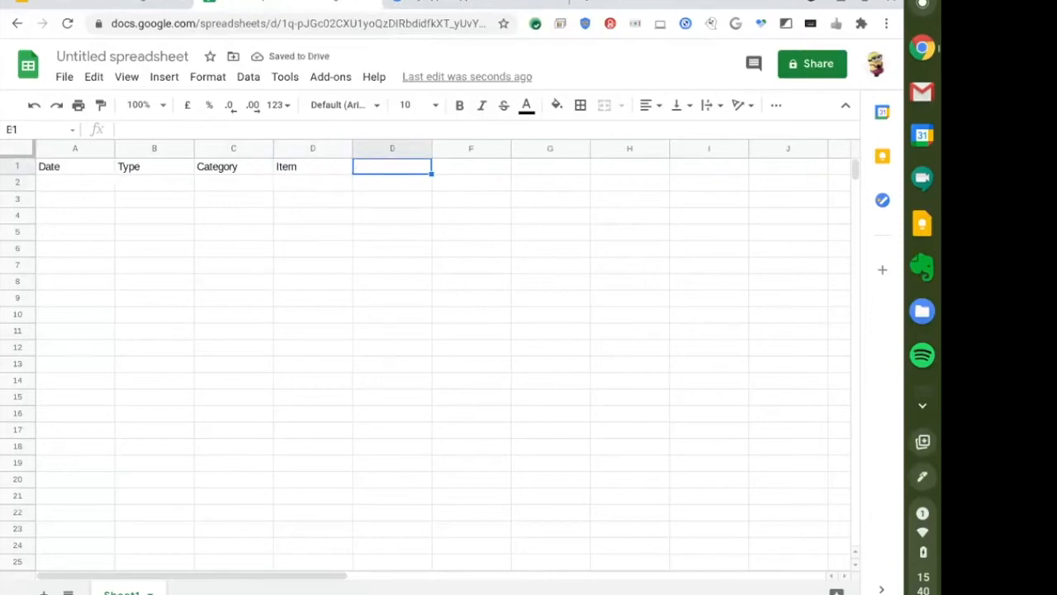
text(Amount)
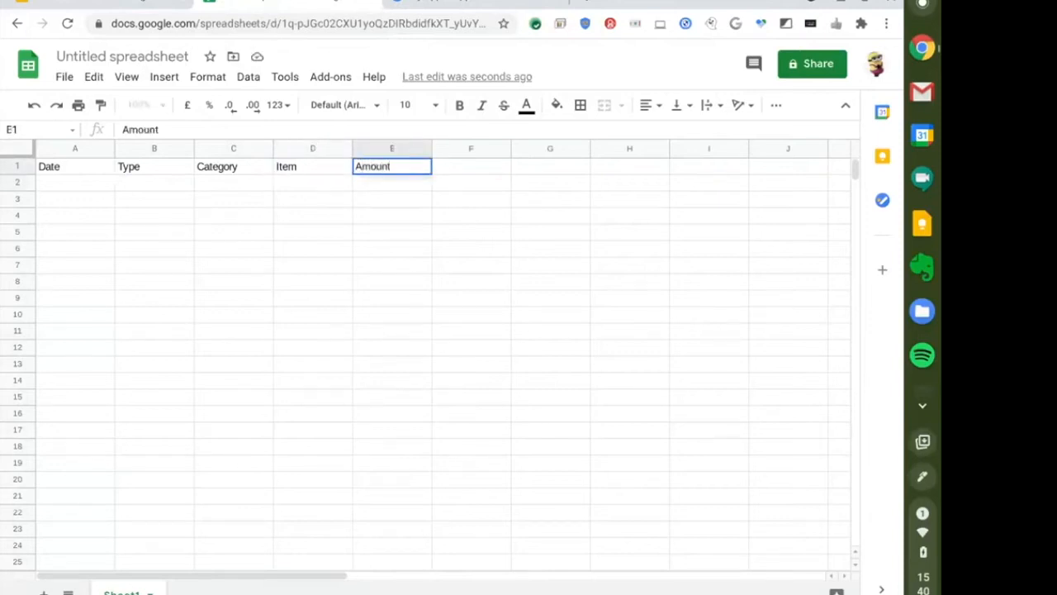
key(Return)
key(Up)
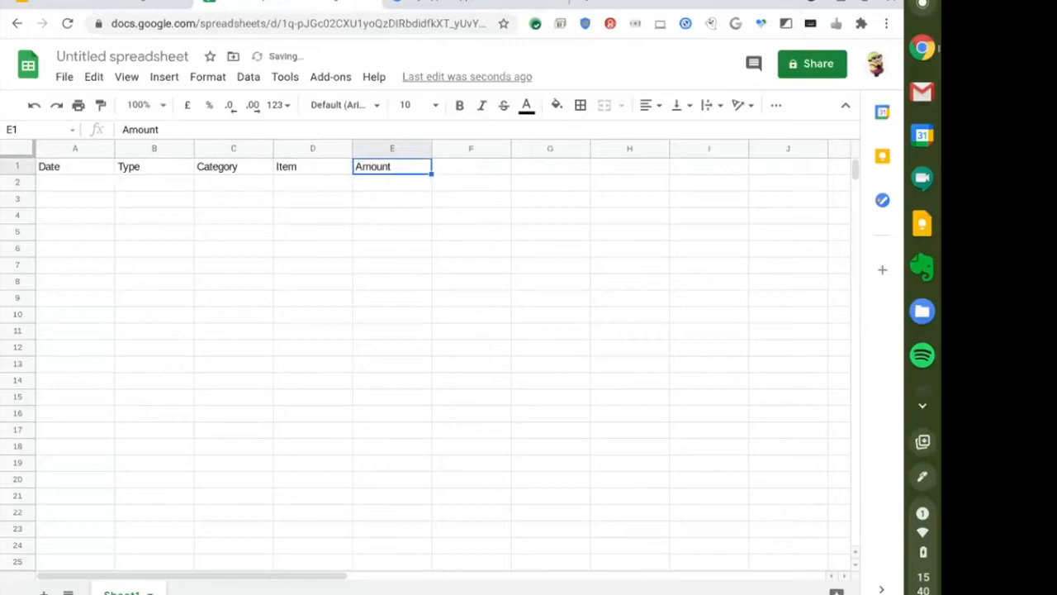
key(Right)
text(Categ)
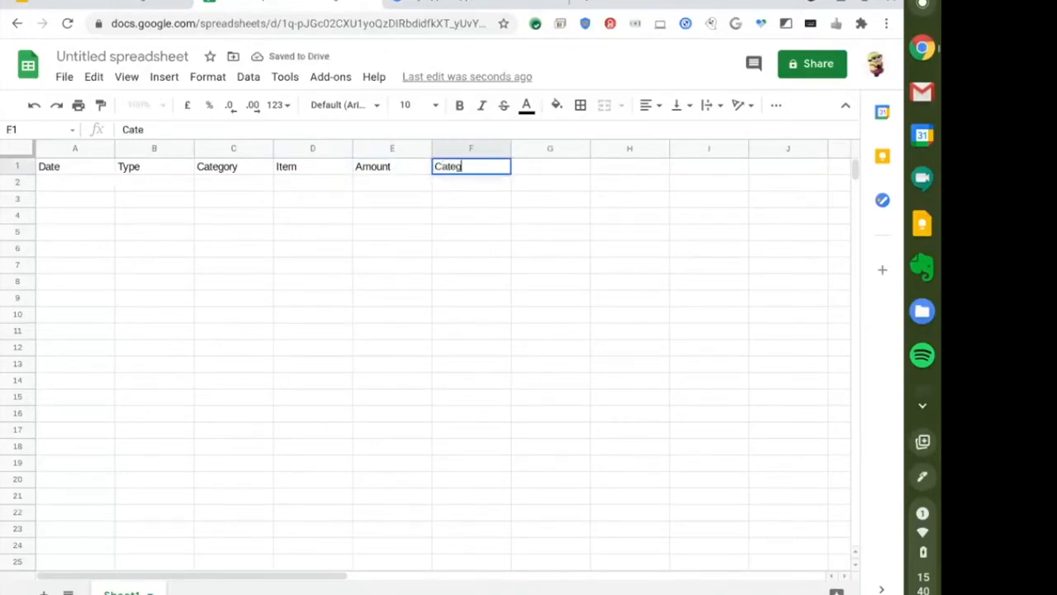
text(ory Limit)
key(Return)
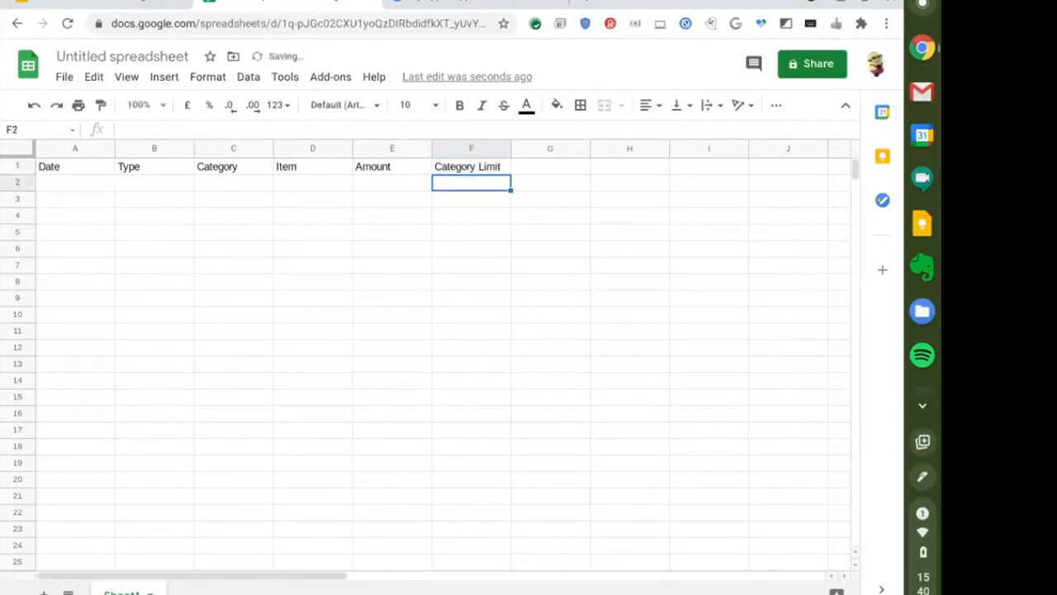
Add the Image and Notes headers in G1 and H1.
click(470, 167)
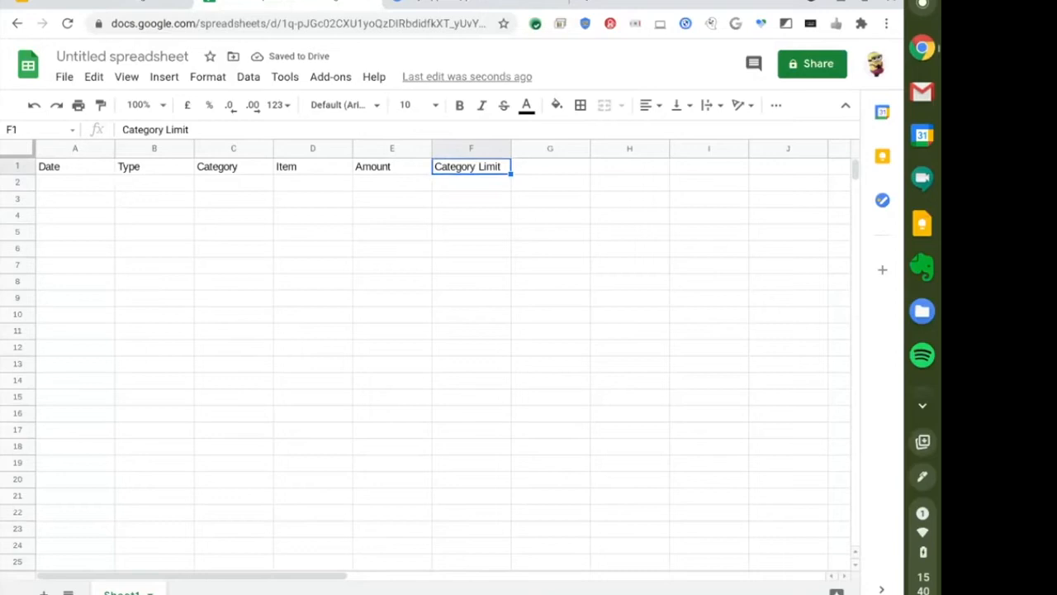
click(550, 167)
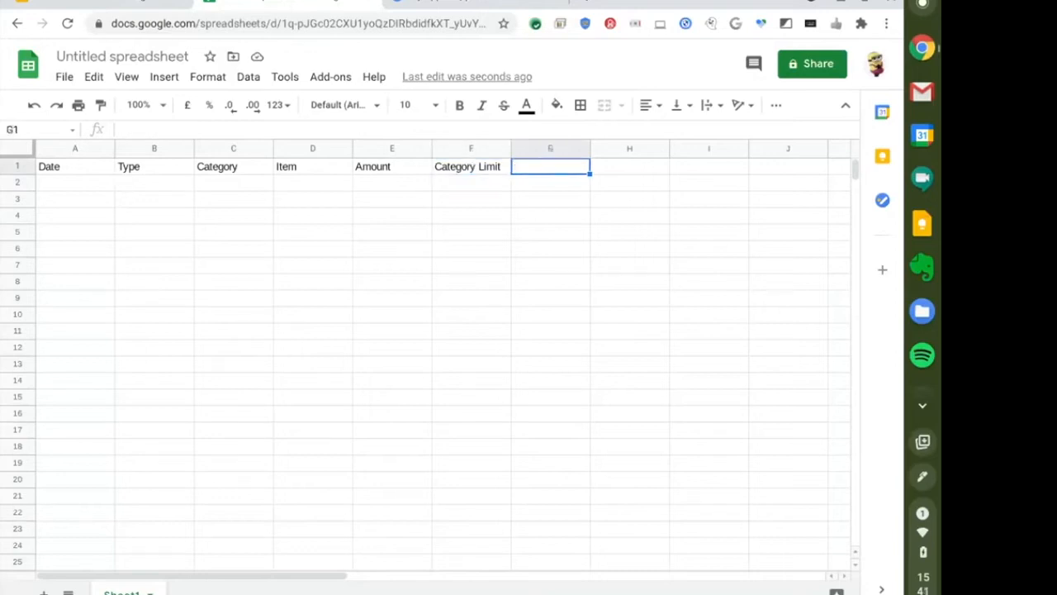
text(Image)
key(Return)
key(Up)
key(Right)
text(Notes)
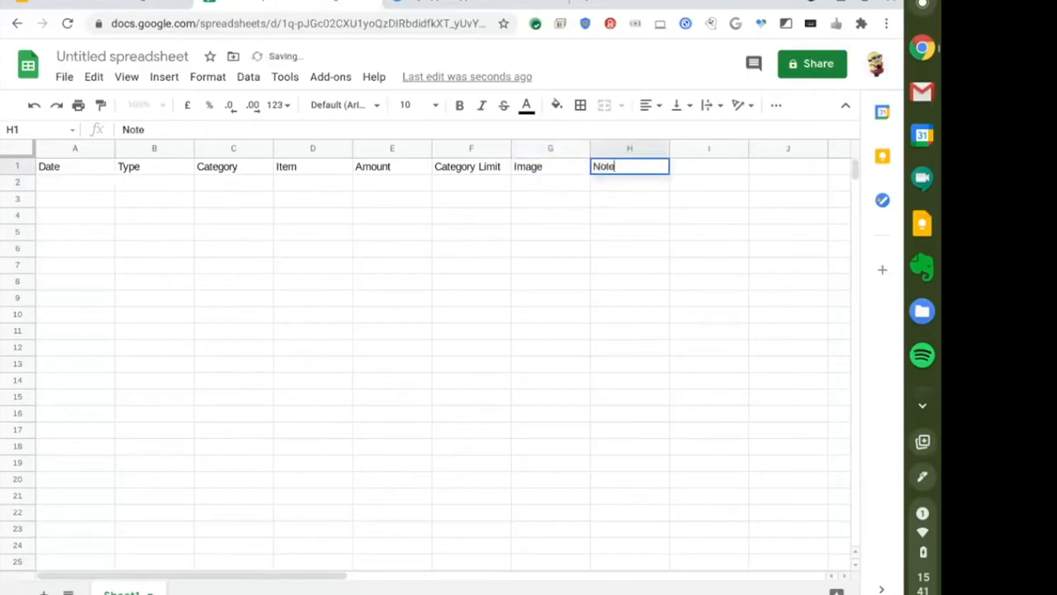
key(Return)
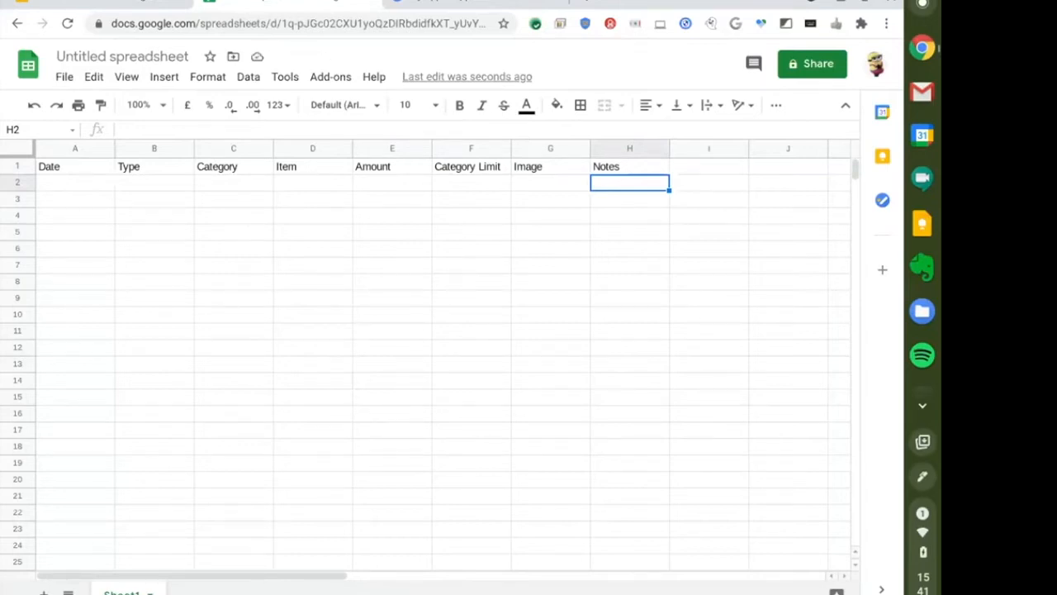
key(Left)
key(Left)
key(Left)
key(Left)
key(Left)
key(Left)
key(Left)
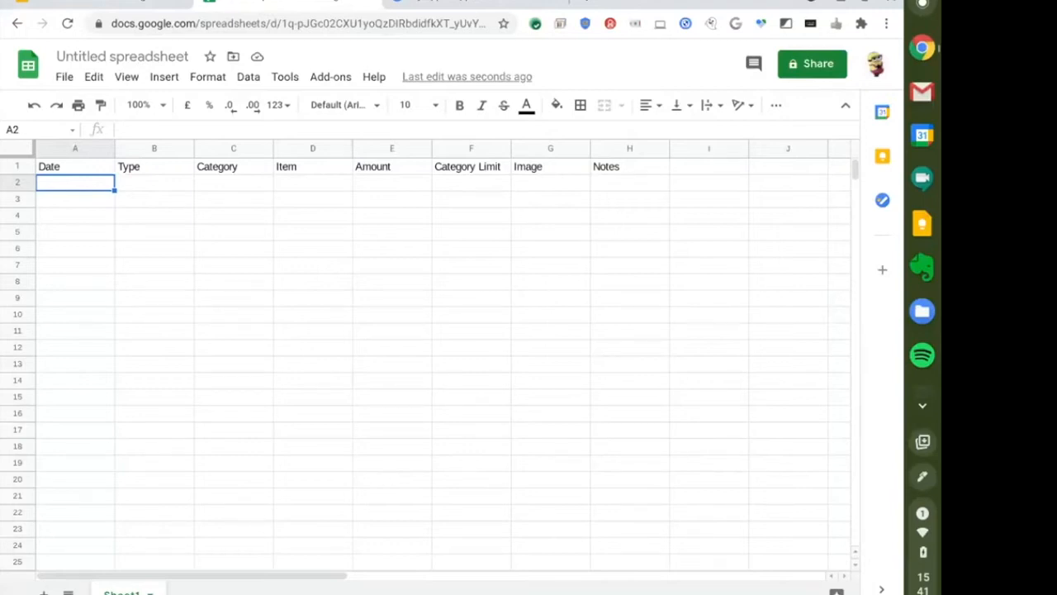
click(560, 172)
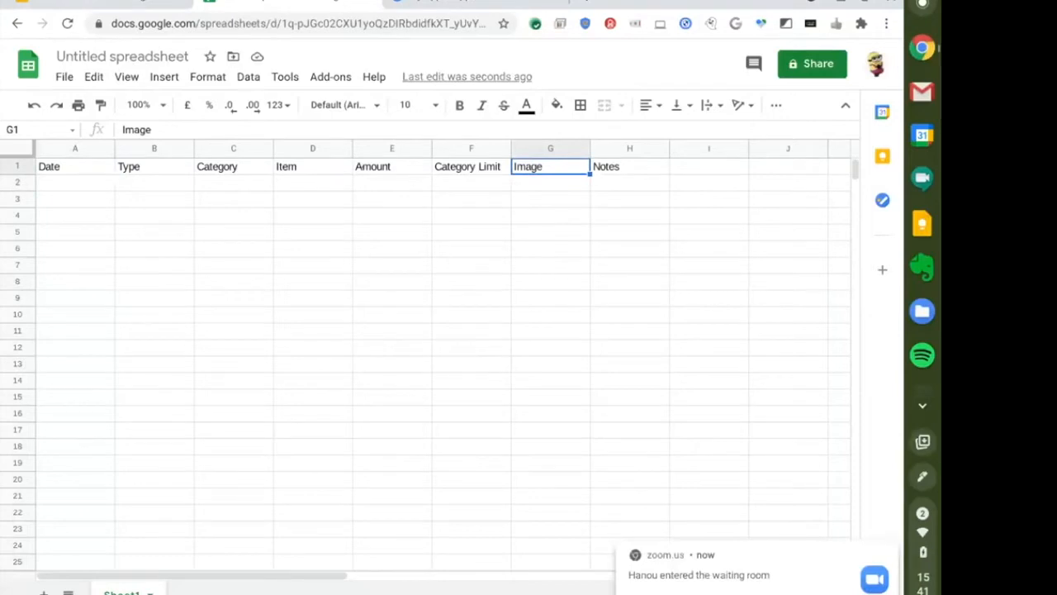
click(71, 170)
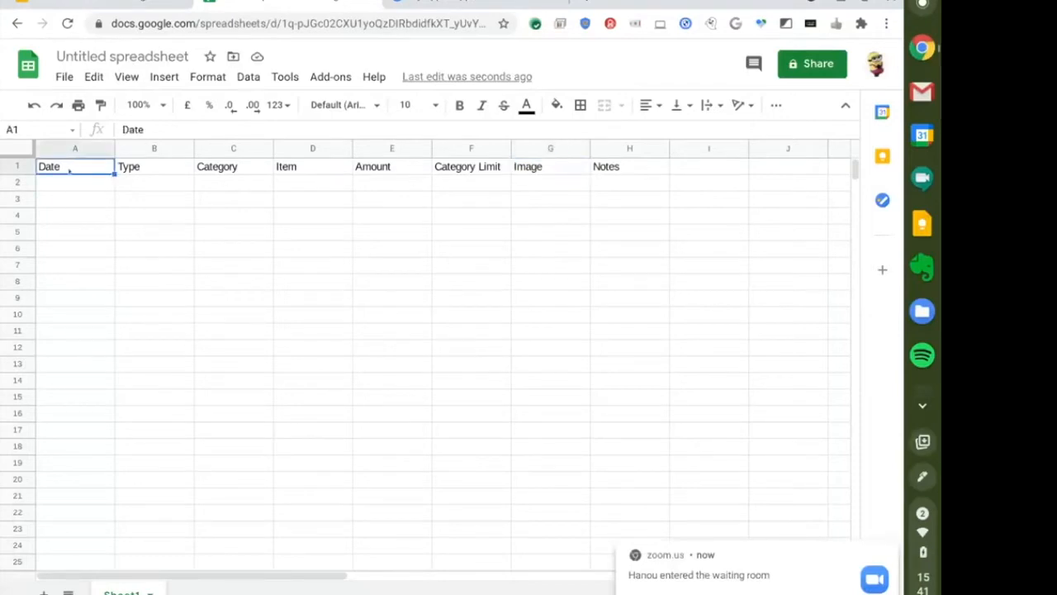
click(74, 184)
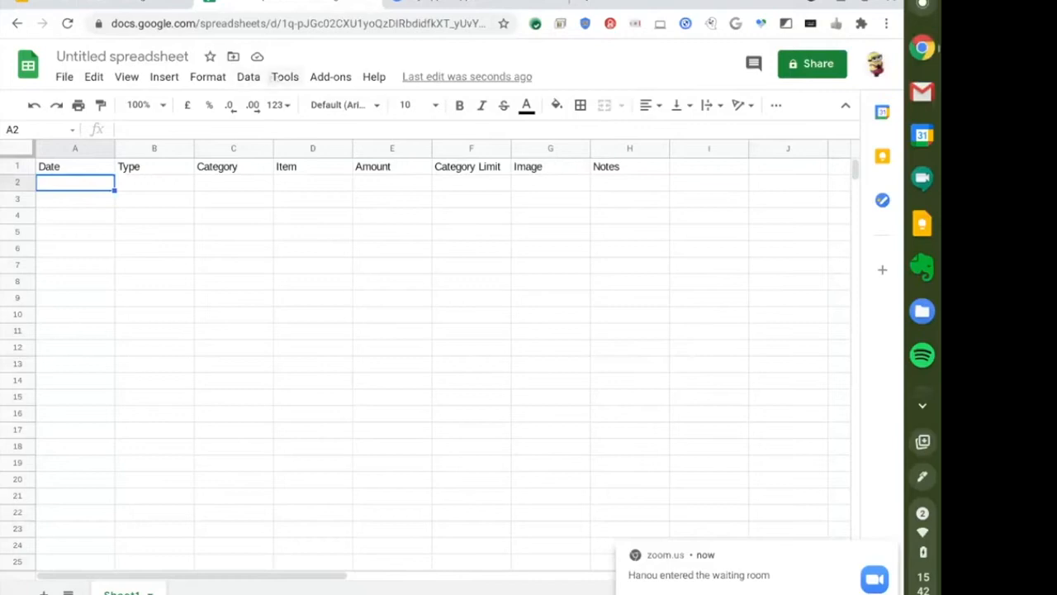
Create an AppSheet app from the spreadsheet via Tools > AppSheet > Create an app.
click(285, 77)
mouse_move(313, 133)
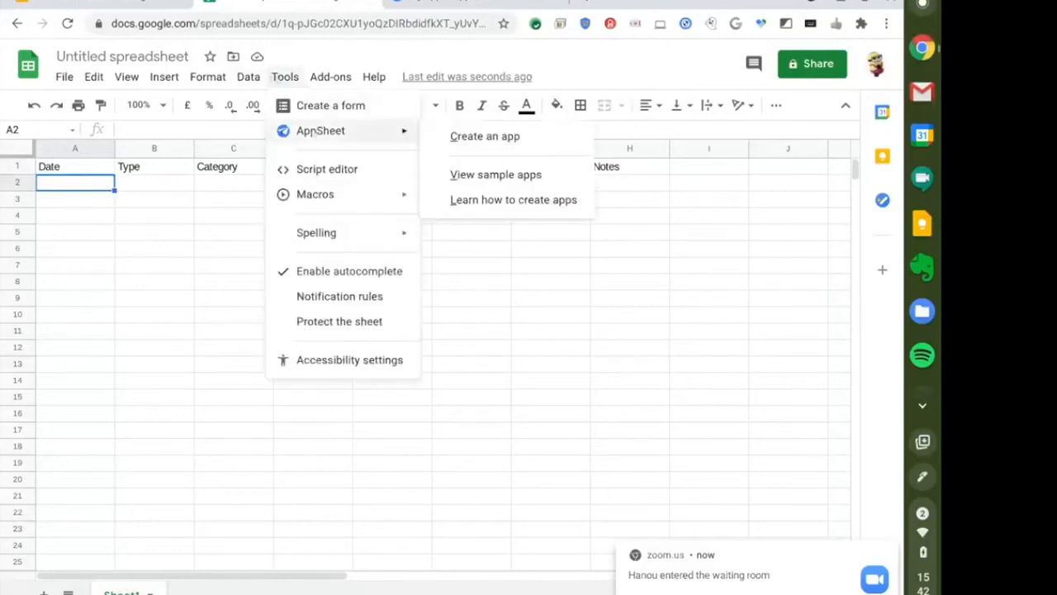
click(484, 138)
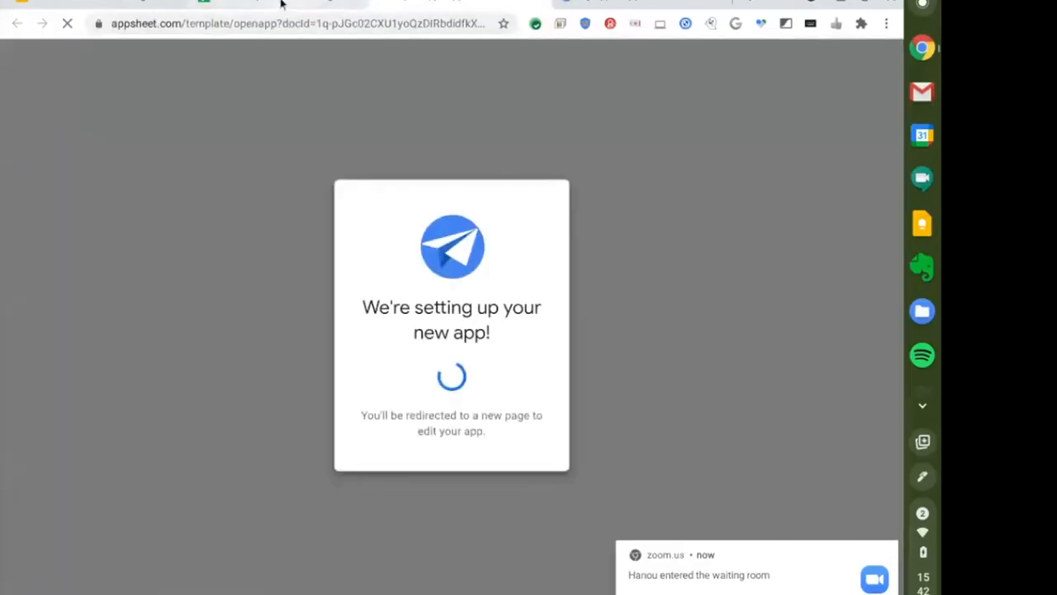
Check the spreadsheet tab, then return to the new app's Info dashboard in AppSheet.
click(248, 4)
click(122, 56)
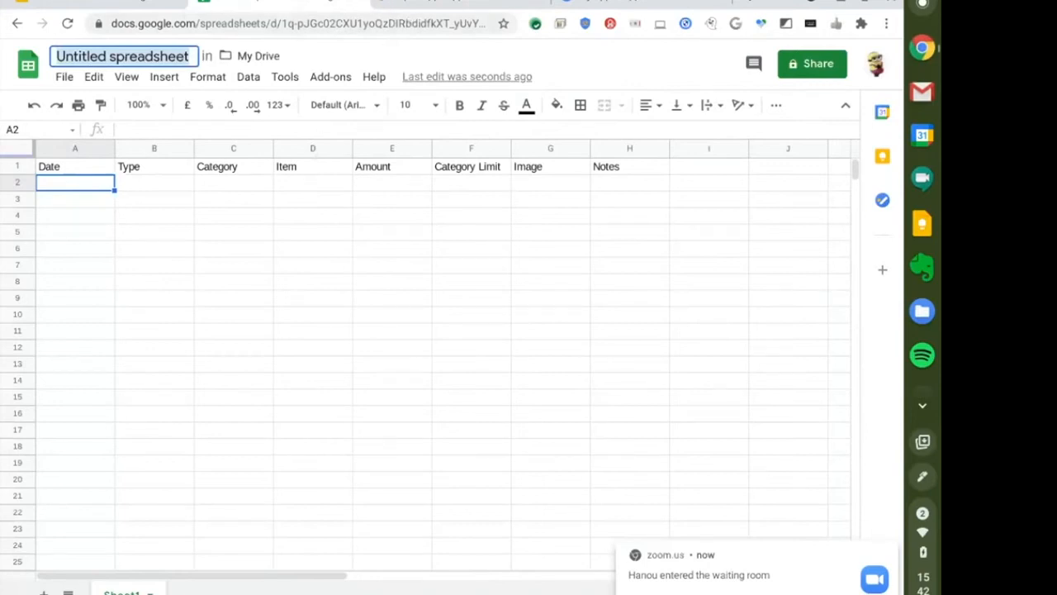
click(438, 4)
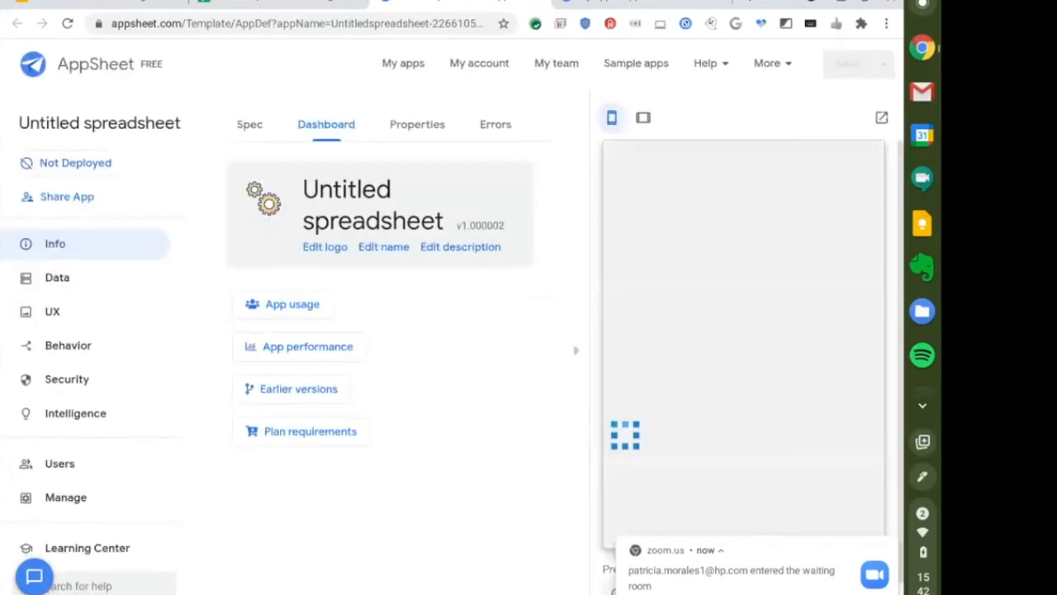
Change the app's Short Name from Untitled spreadsheet to My budget in App Properties.
click(417, 123)
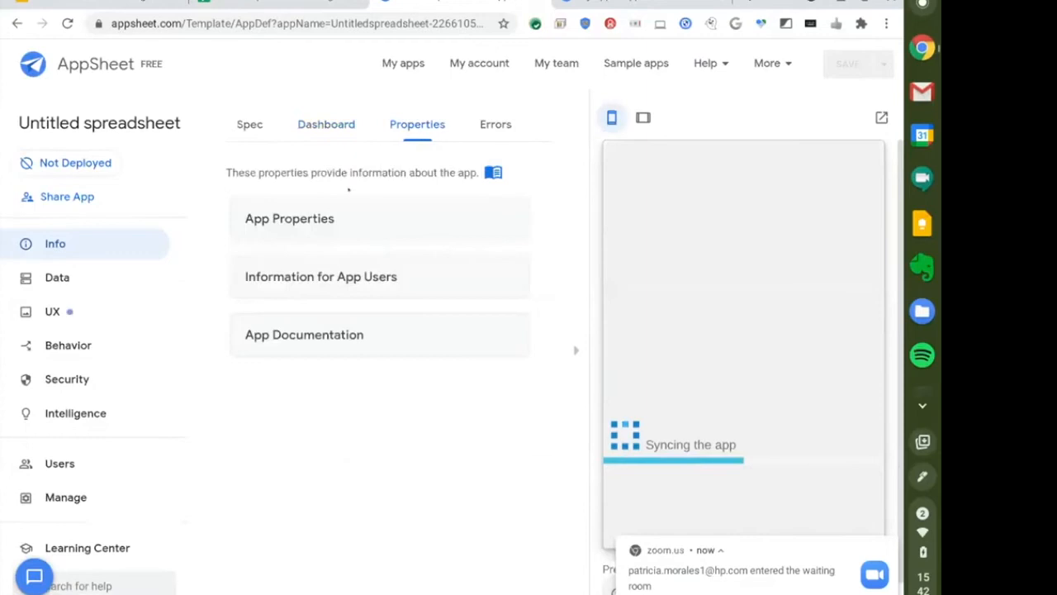
click(374, 219)
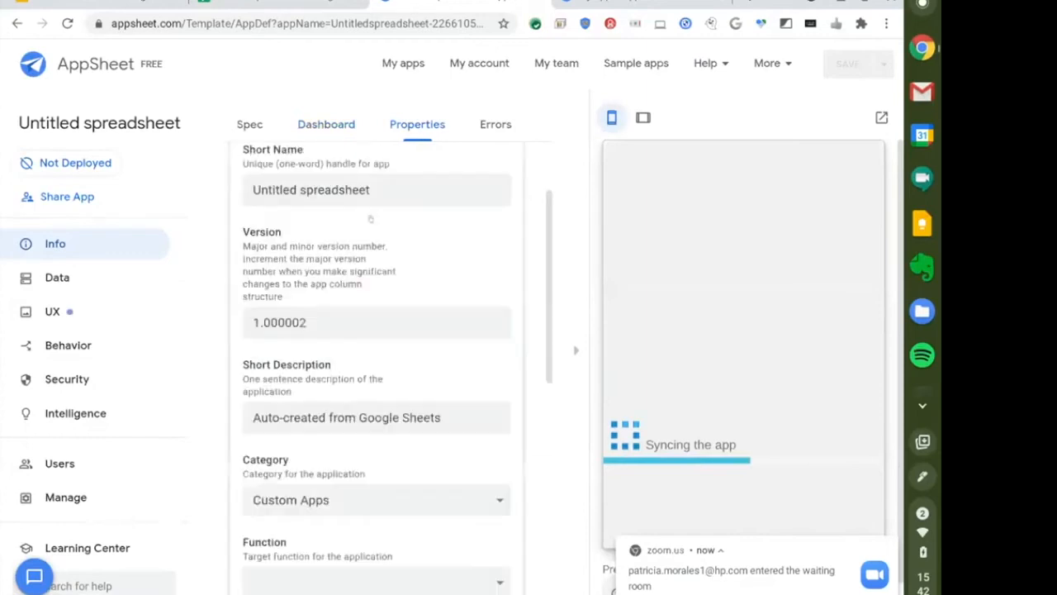
drag(373, 190, 253, 190)
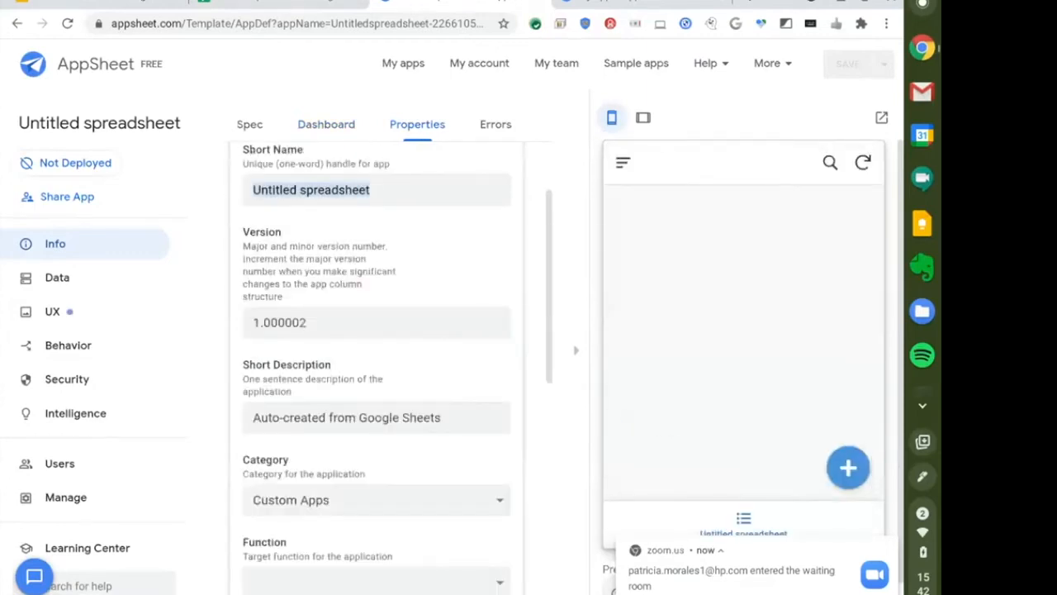
text(Mybud)
key(BackSpace)
key(BackSpace)
key(BackSpace)
text(budget)
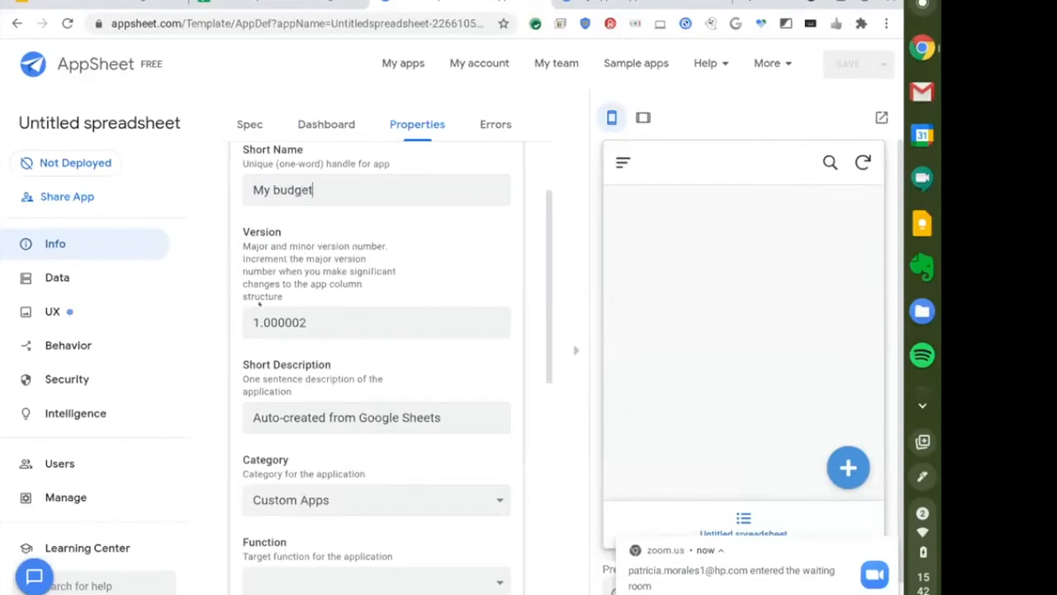
click(313, 319)
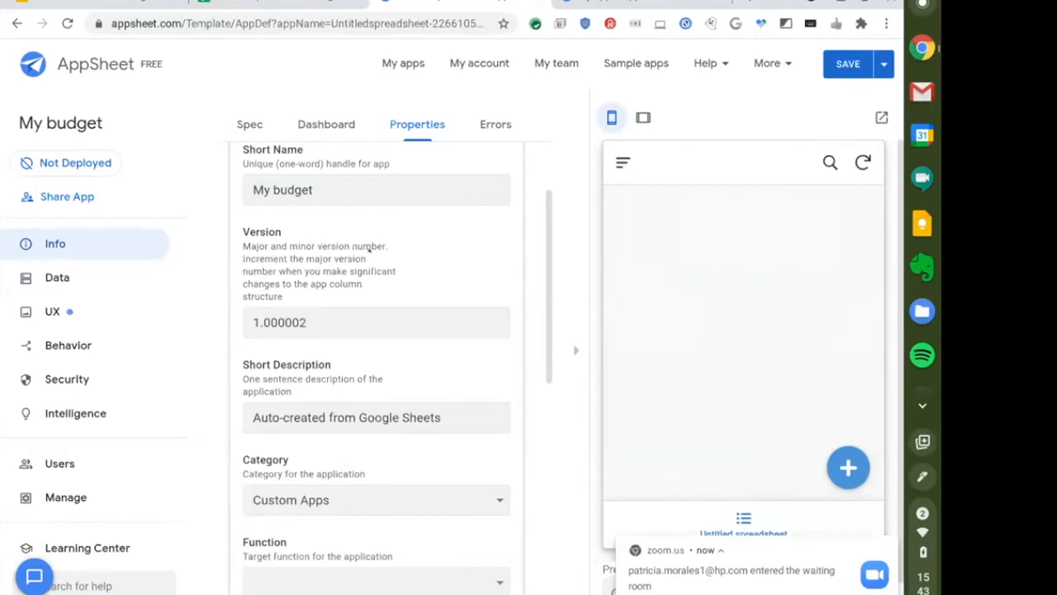
Review the spec graph, then reopen App Properties to confirm the My budget name.
scroll(376, 347, up, 2)
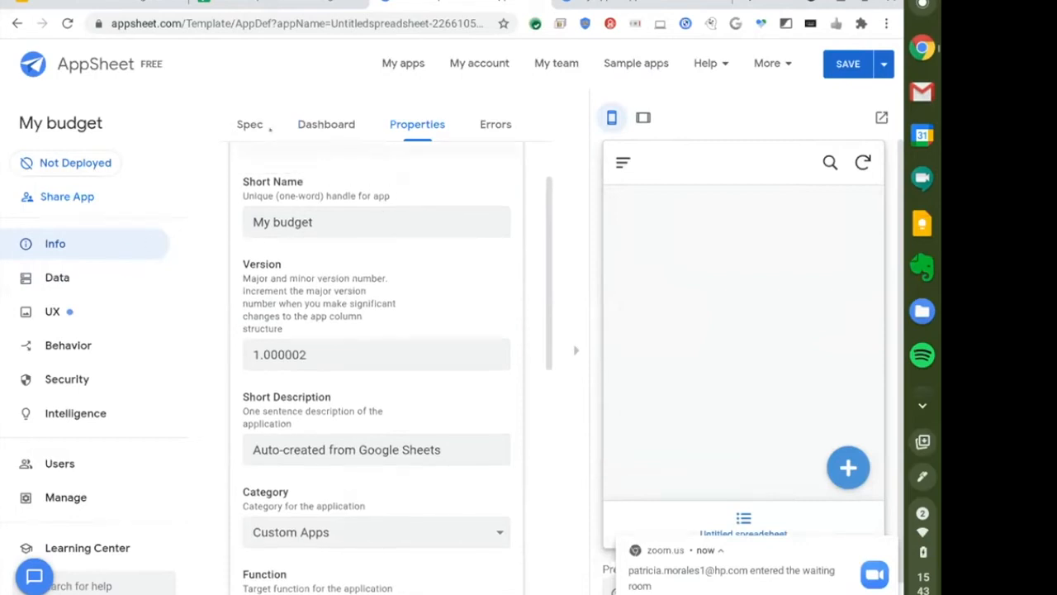
click(250, 124)
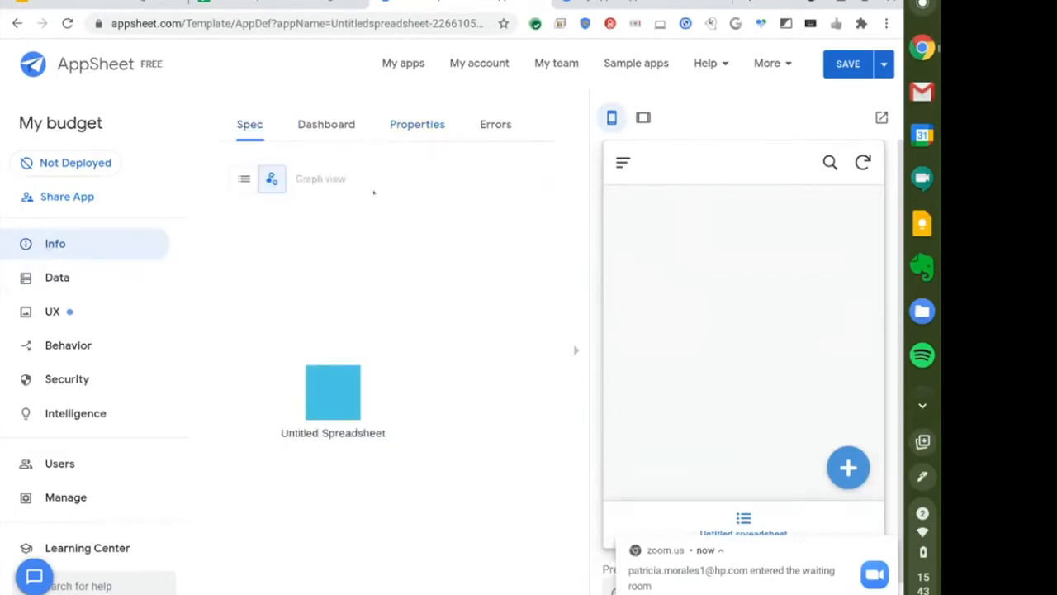
click(417, 124)
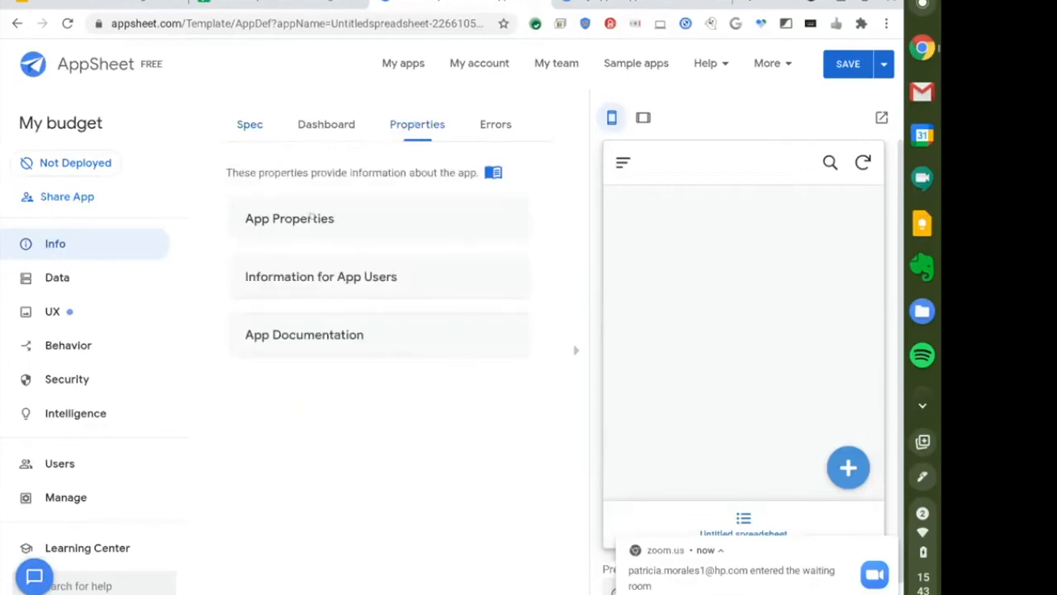
click(311, 218)
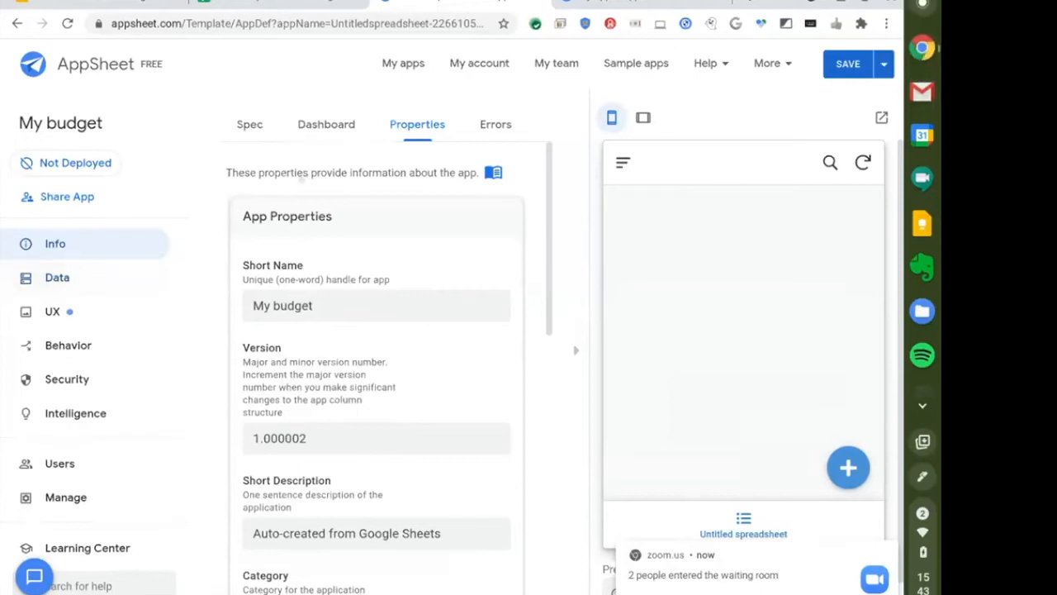
key(alt+Tab)
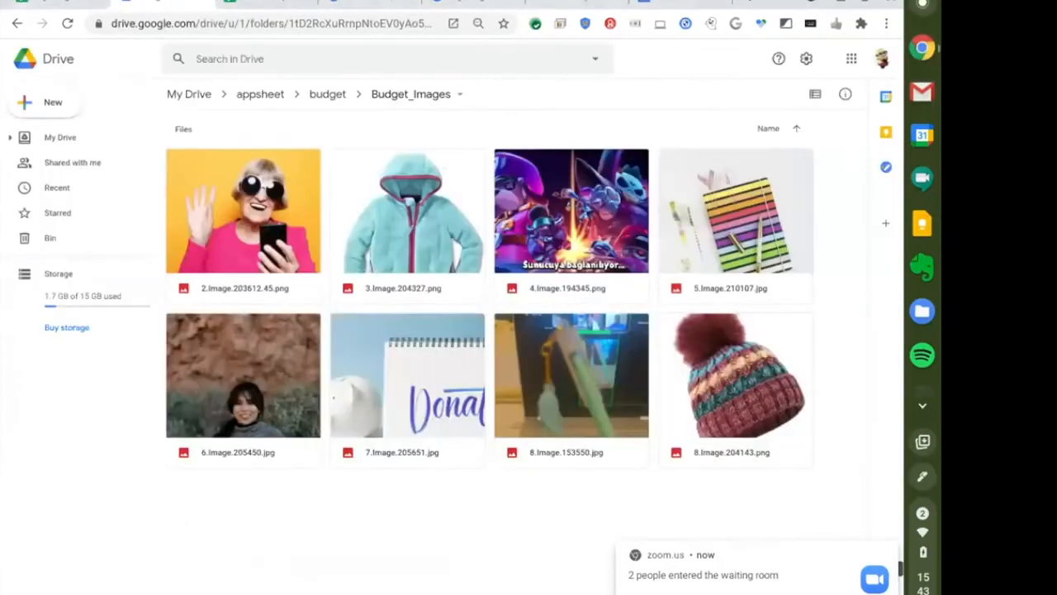
Return to the Technovation 2021 workshop deck in Google Slides and advance one slide.
key(alt+Tab)
key(Tab)
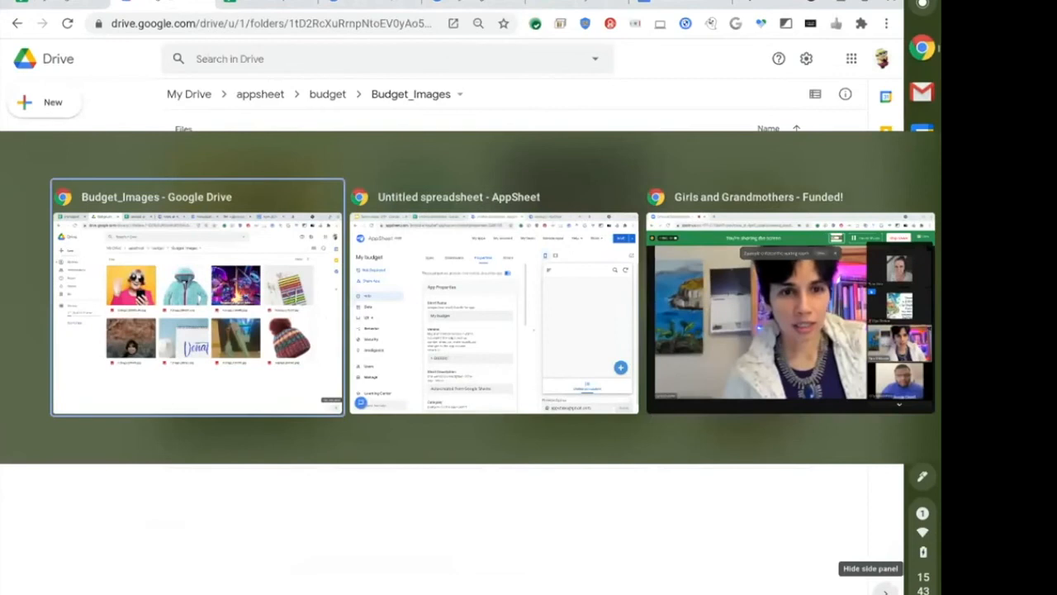
key(alt+Tab)
key(Tab)
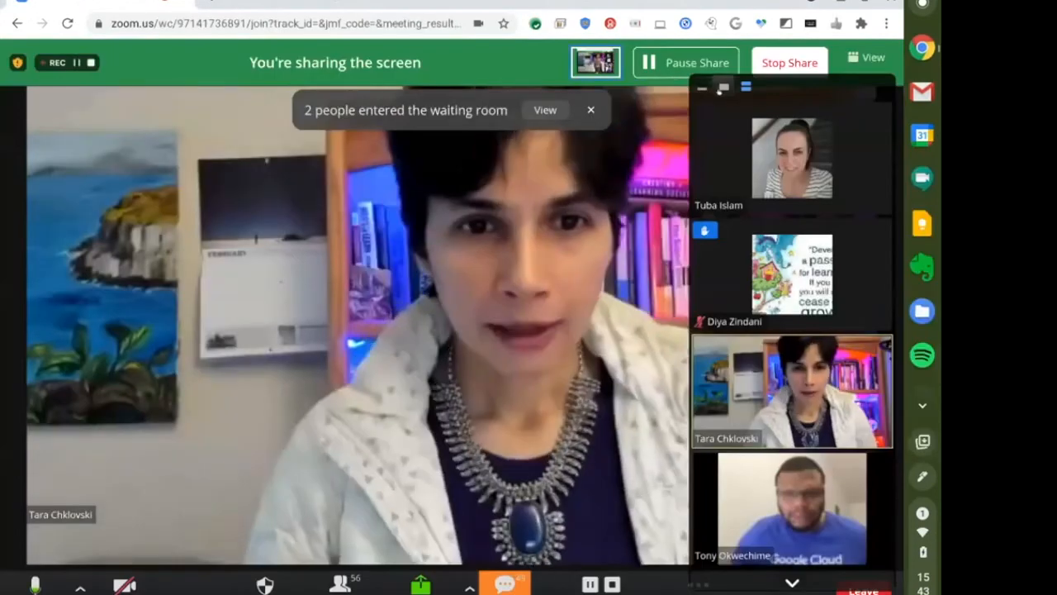
key(alt+Tab)
click(161, 5)
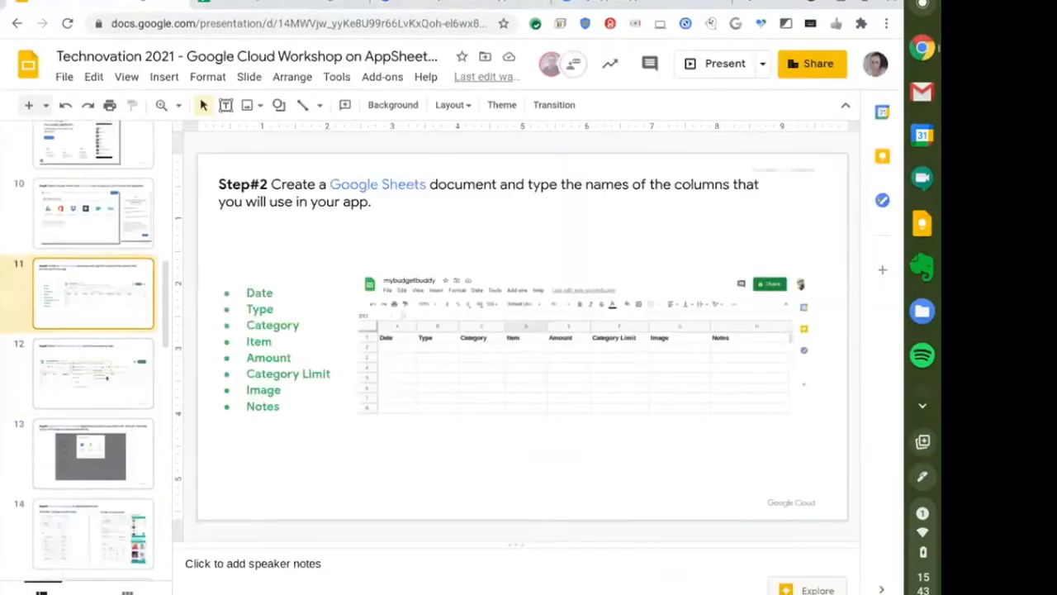
key(Down)
key(Down)
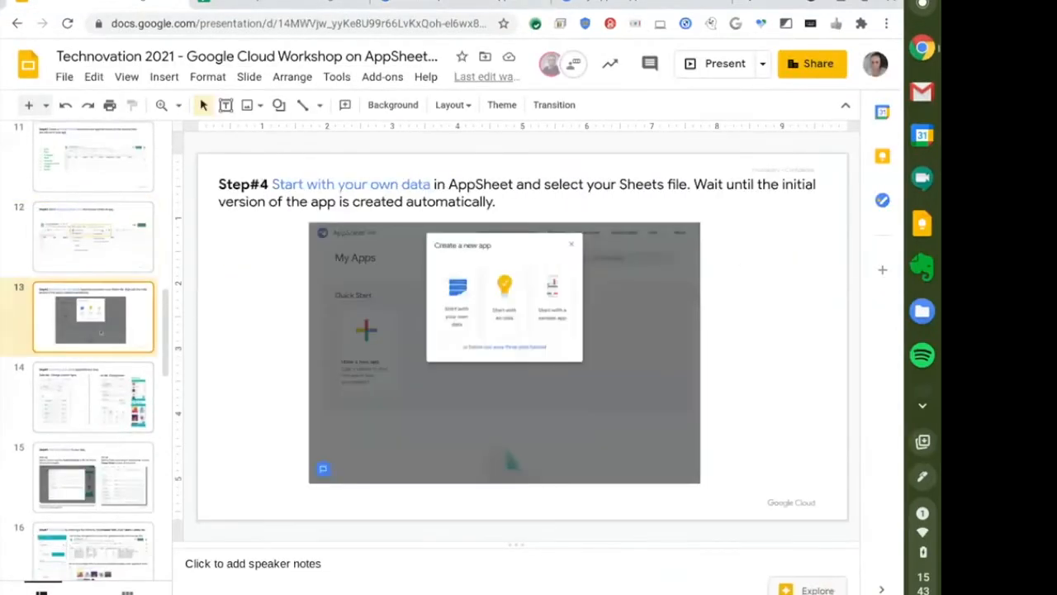
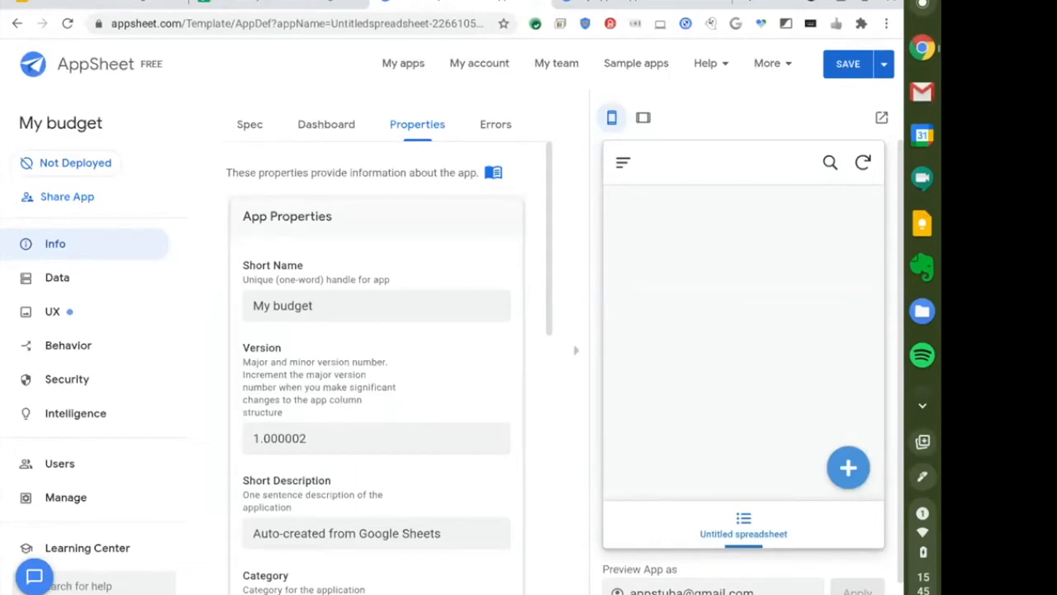
Switch Chrome to full screen while the My budget app's Info properties are displayed.
key(F11)
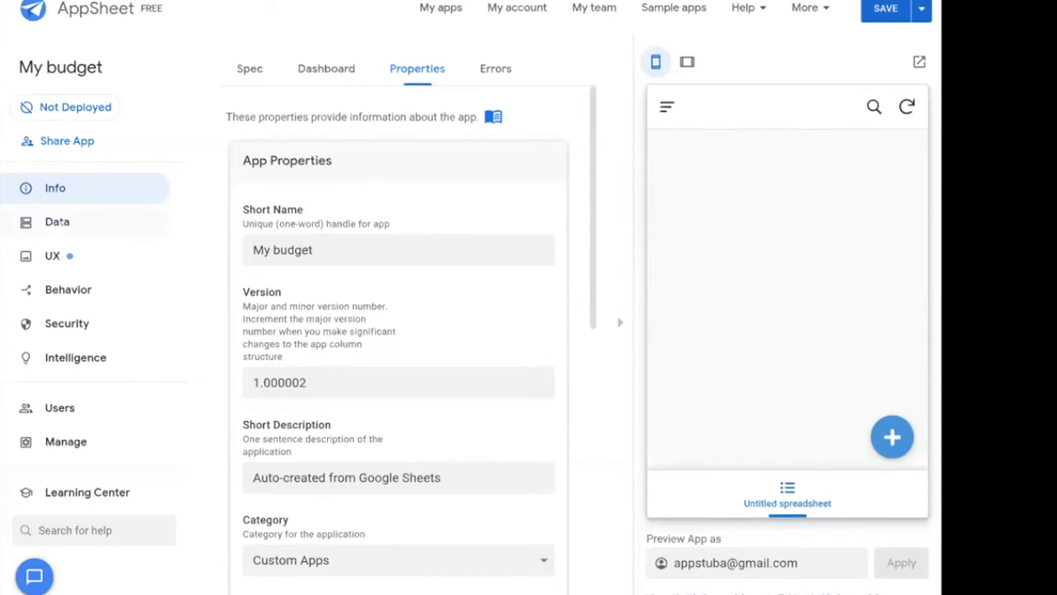
Open the Untitled spreadsheet table's columns and review them, _RowNumber through Notes, with their types.
click(62, 221)
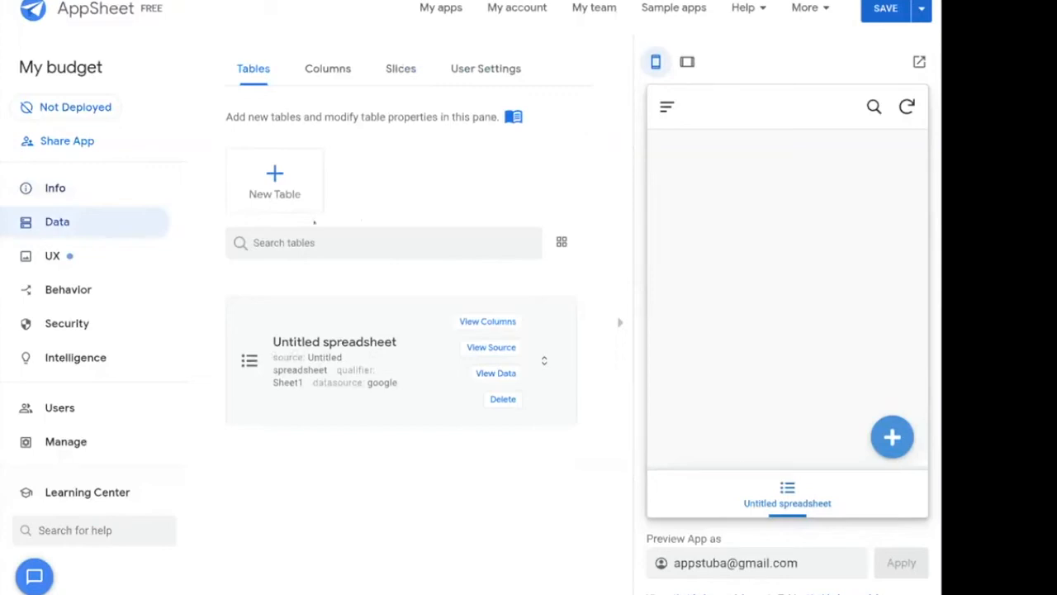
click(328, 71)
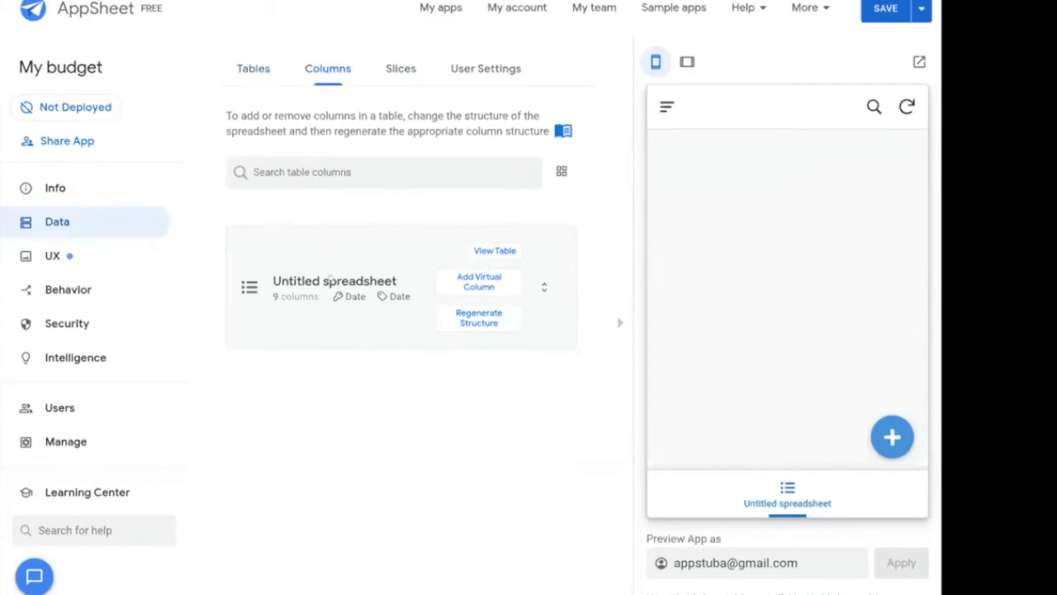
click(254, 69)
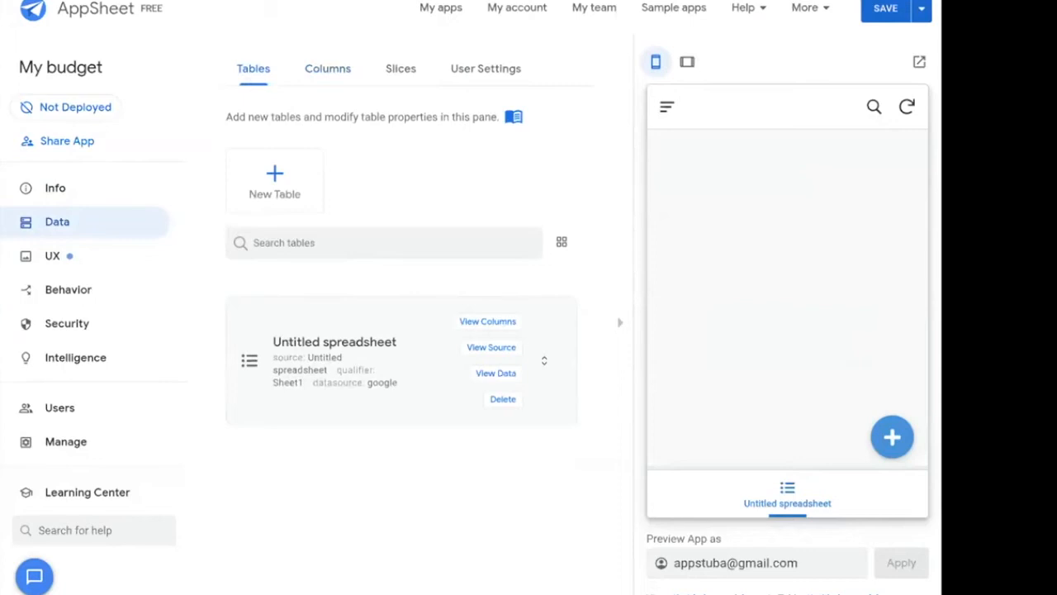
click(501, 323)
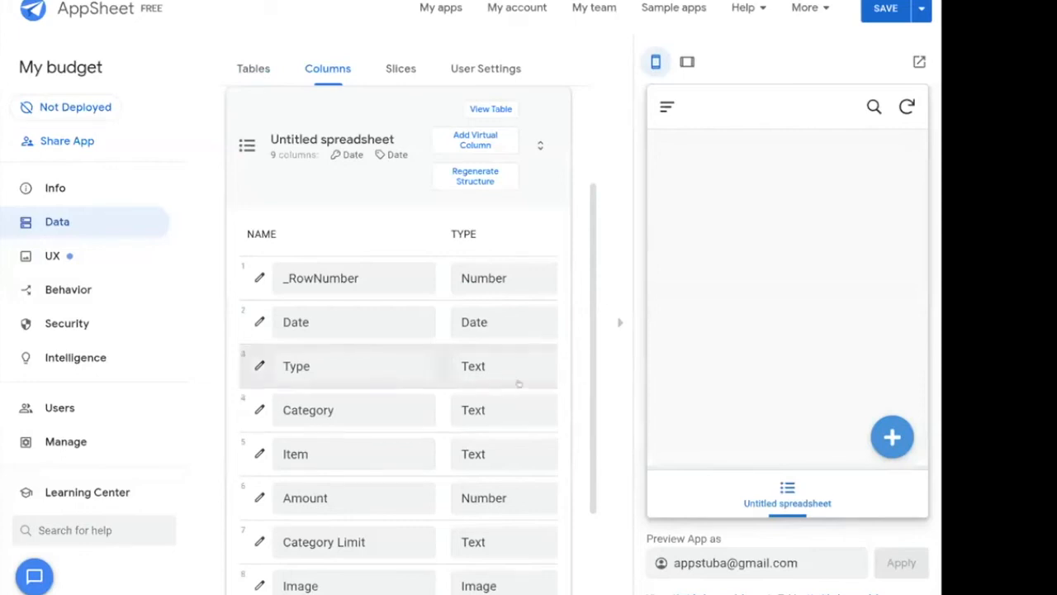
scroll(512, 348, down, 1)
scroll(512, 348, down, 1)
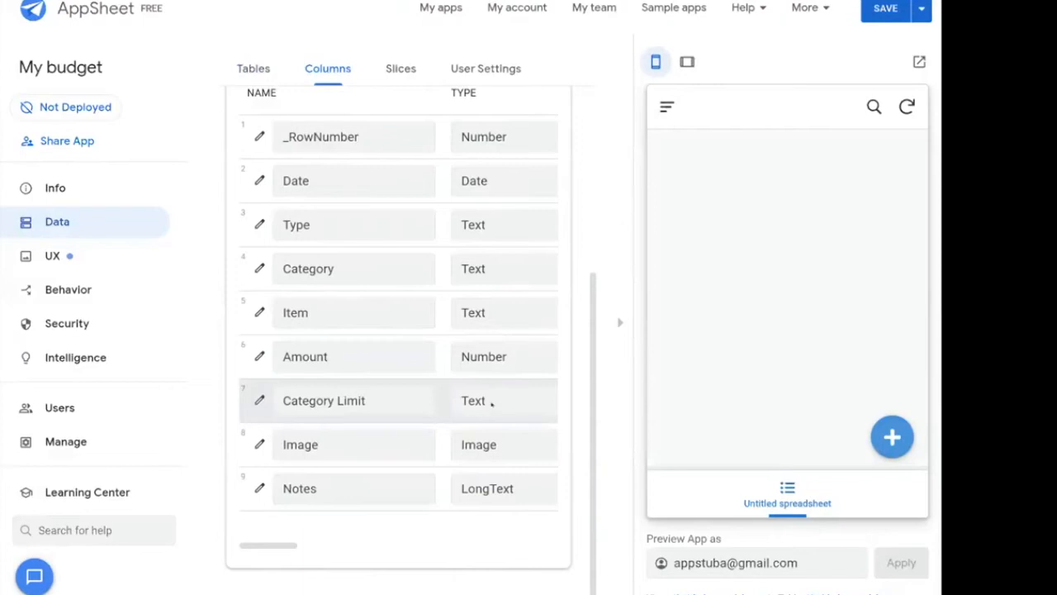
scroll(407, 339, up, 1)
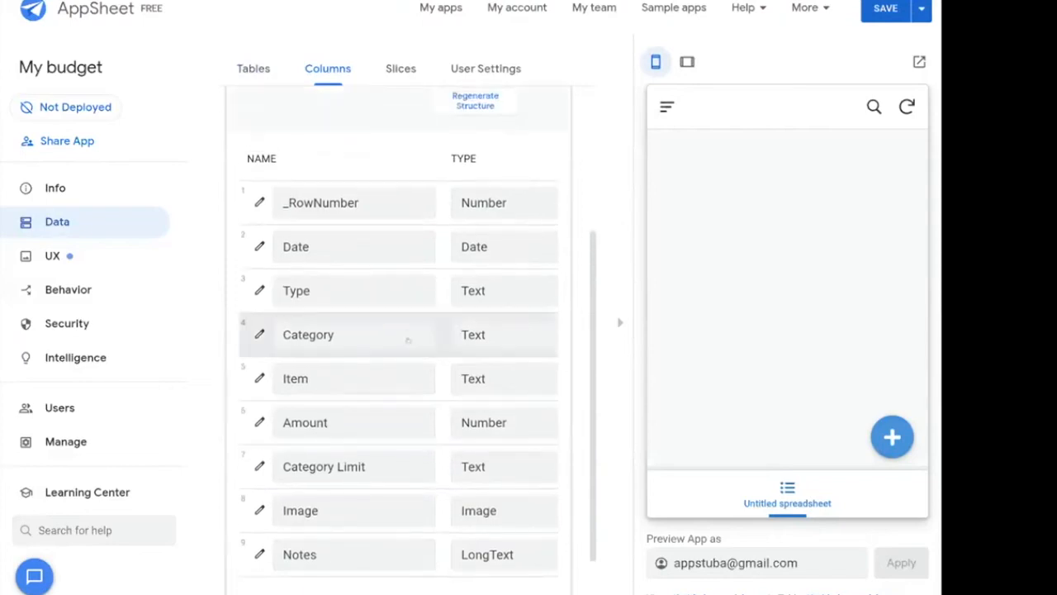
scroll(408, 341, down, 1)
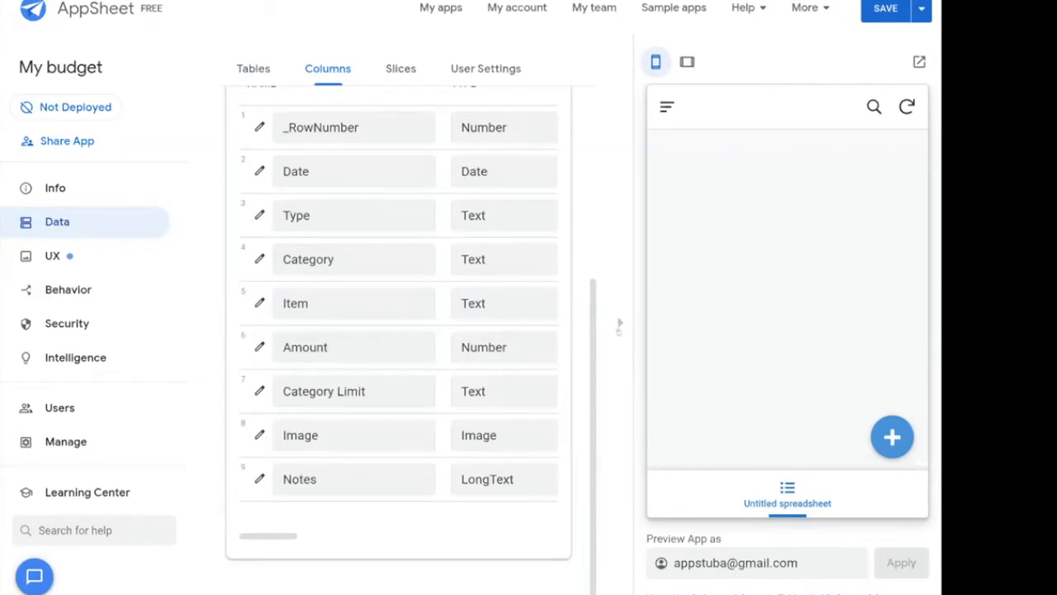
With the app preview hidden, tick KEY? for _RowNumber and untick it for Date.
click(618, 325)
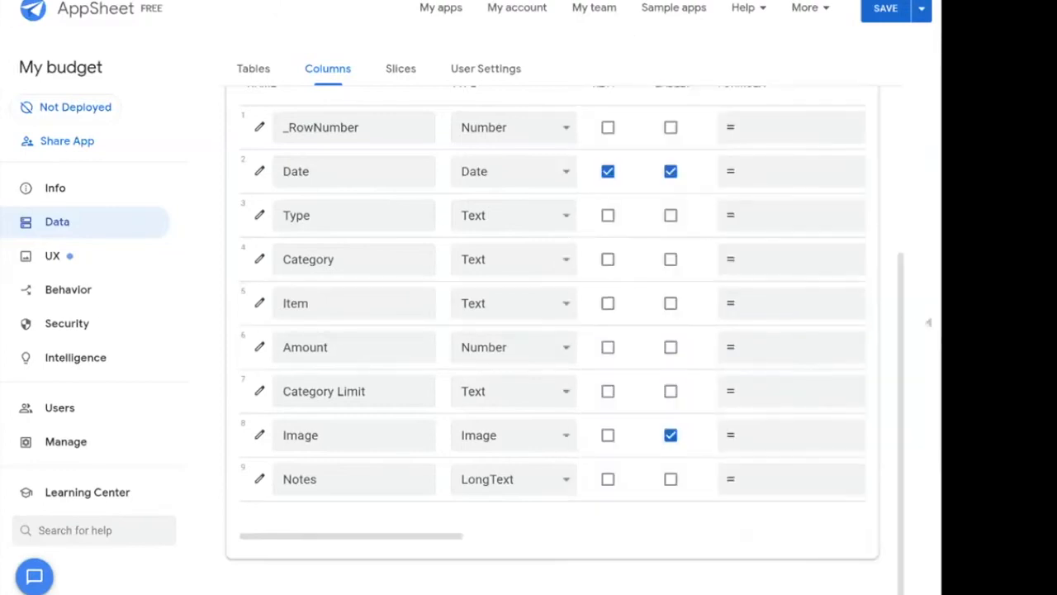
click(929, 323)
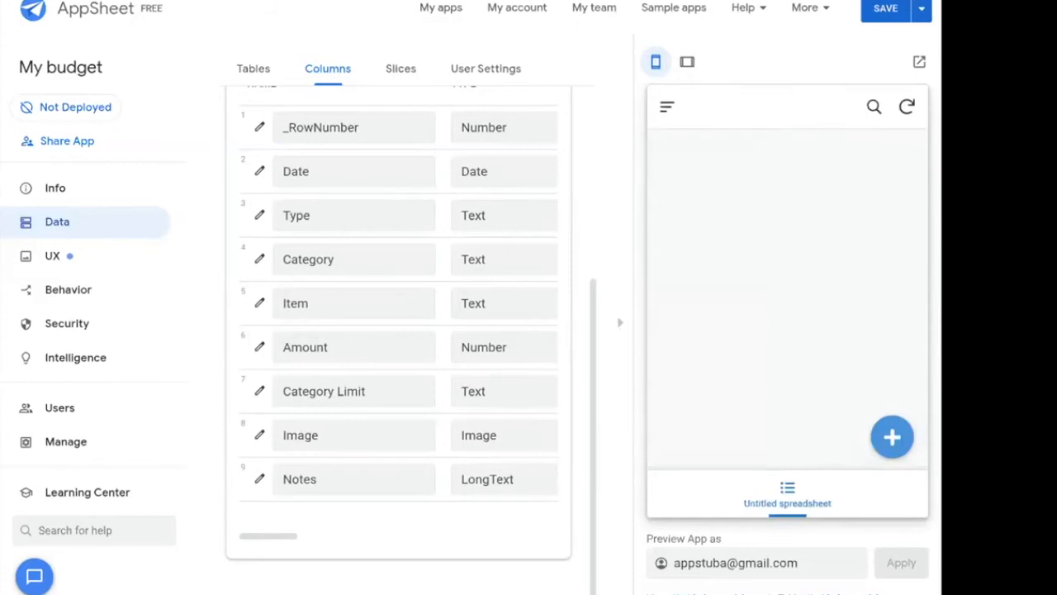
click(620, 322)
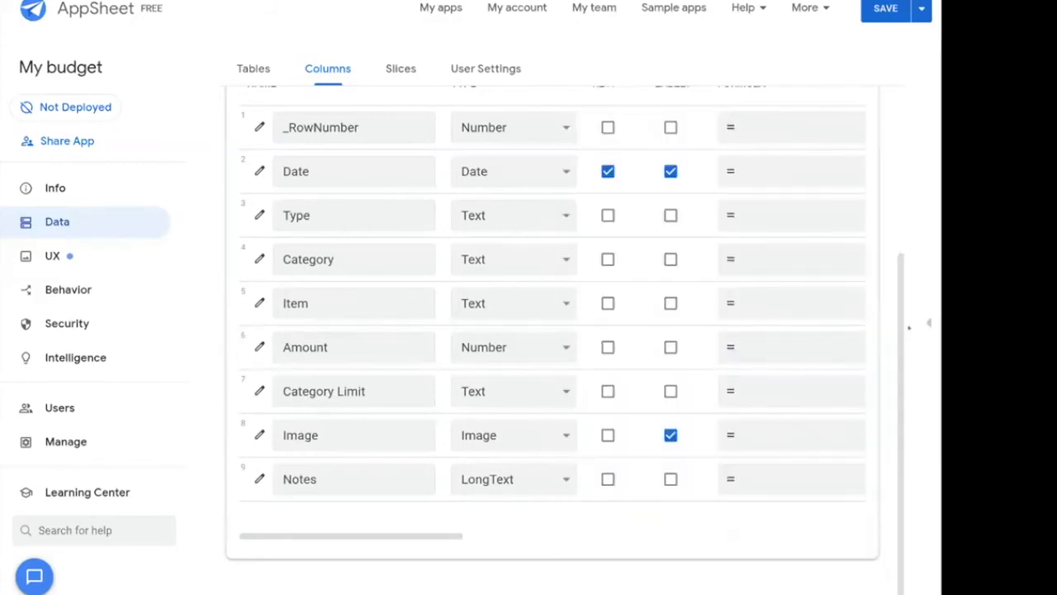
scroll(699, 254, up, 2)
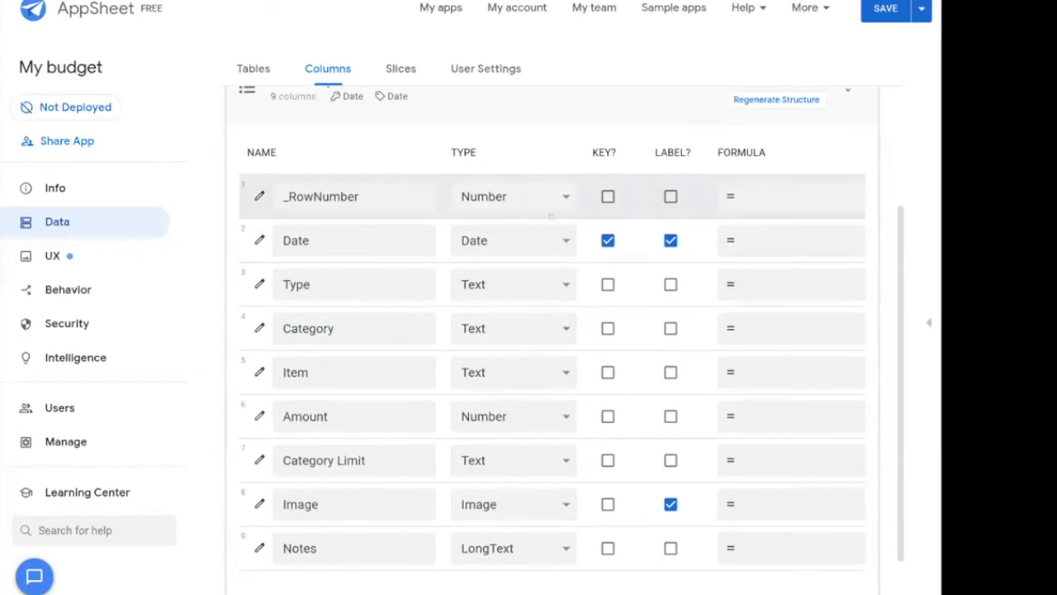
click(608, 197)
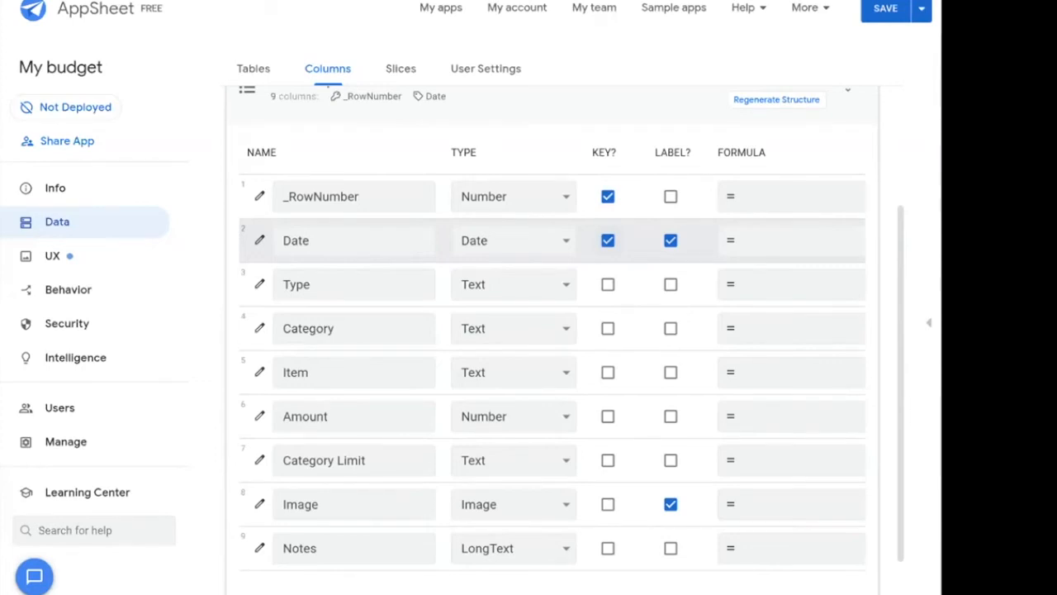
click(608, 240)
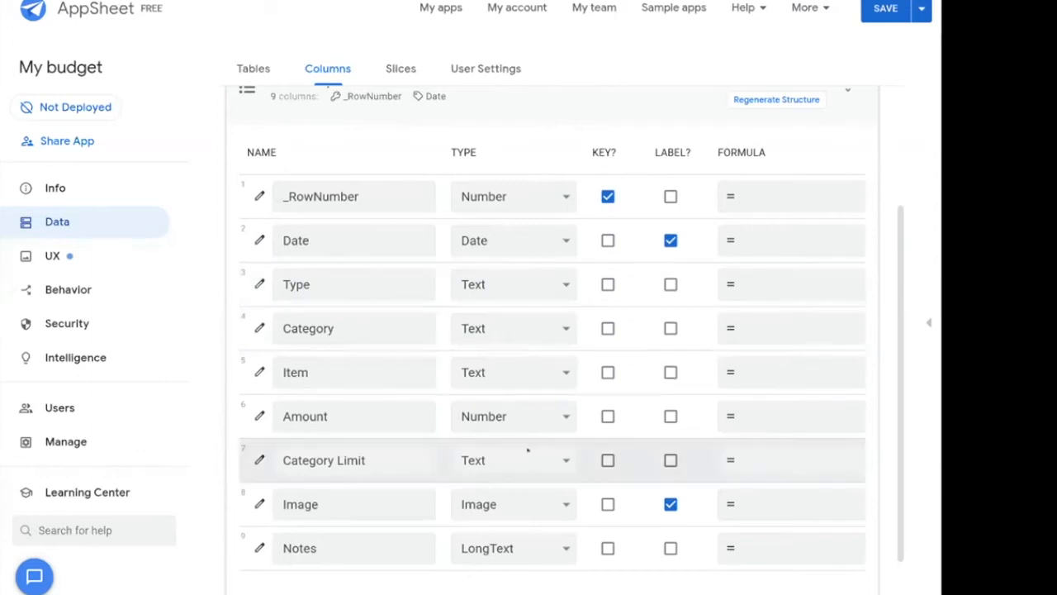
scroll(528, 449, down, 1)
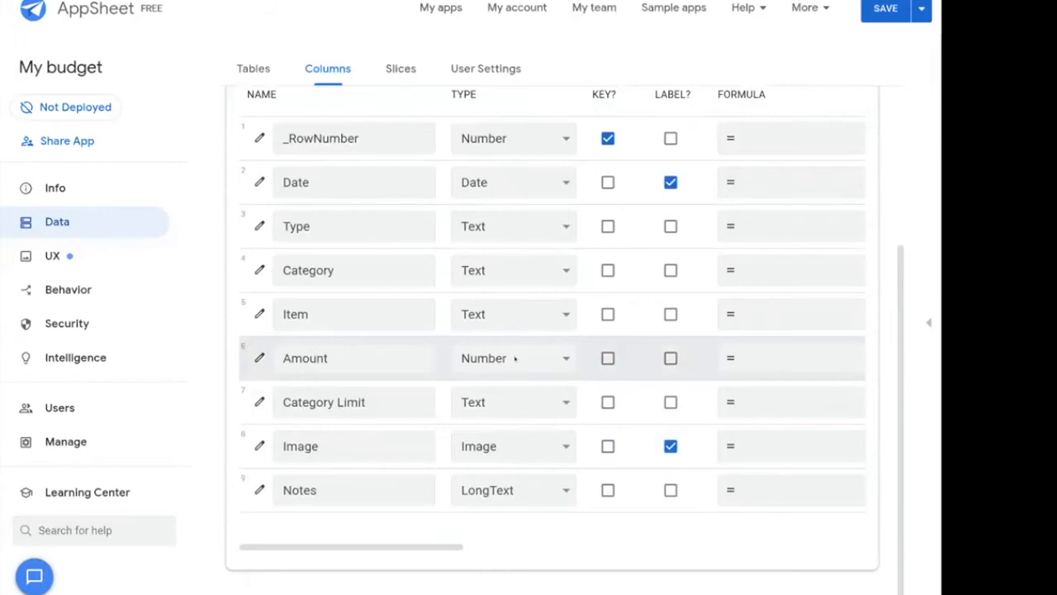
scroll(518, 394, up, 1)
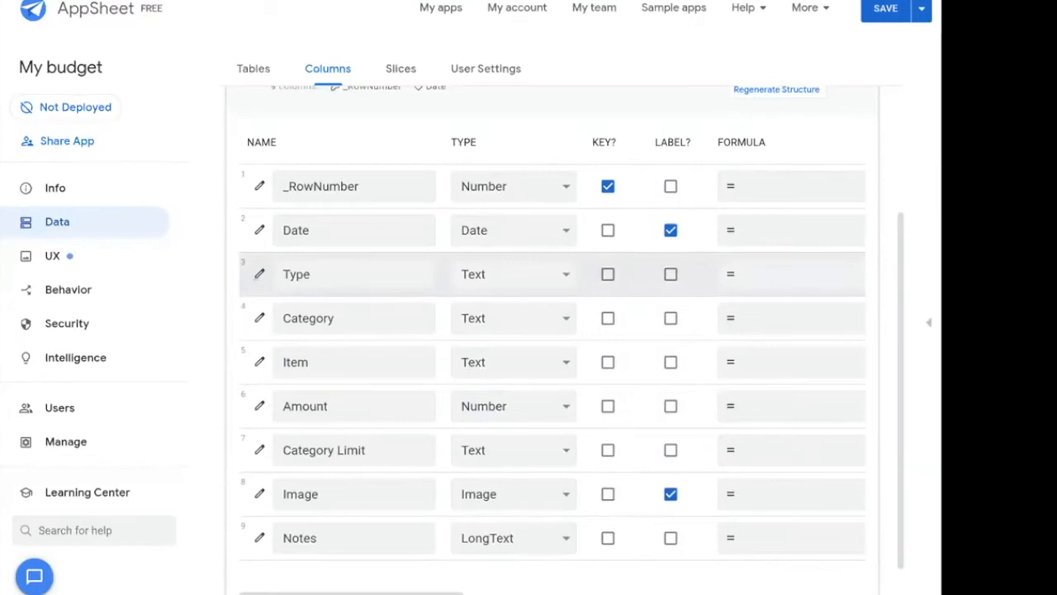
Change the Type column's data type to Enum.
click(258, 274)
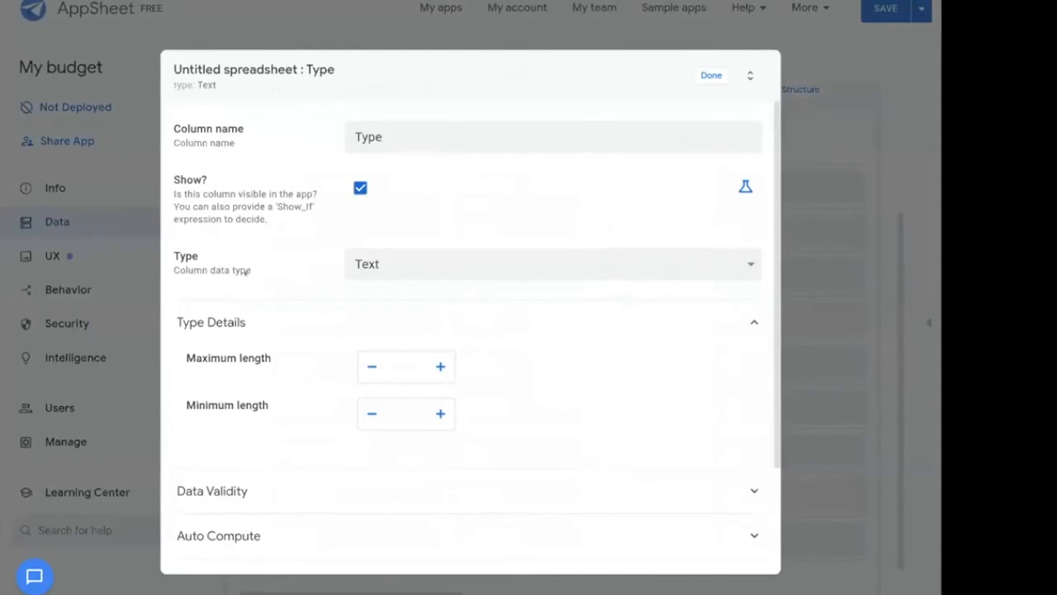
click(410, 264)
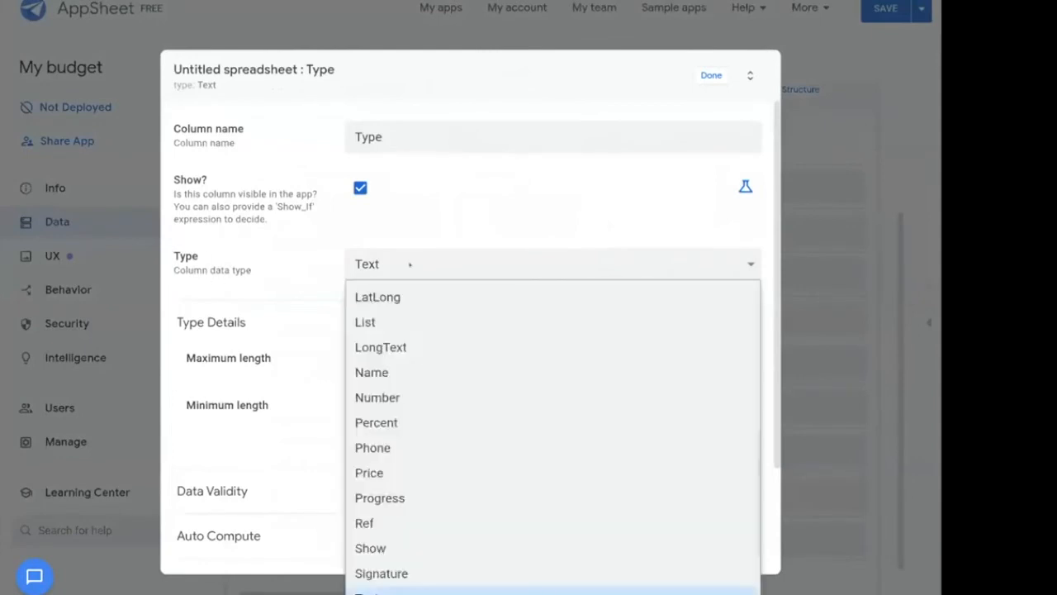
scroll(418, 401, down, 2)
scroll(416, 429, down, 2)
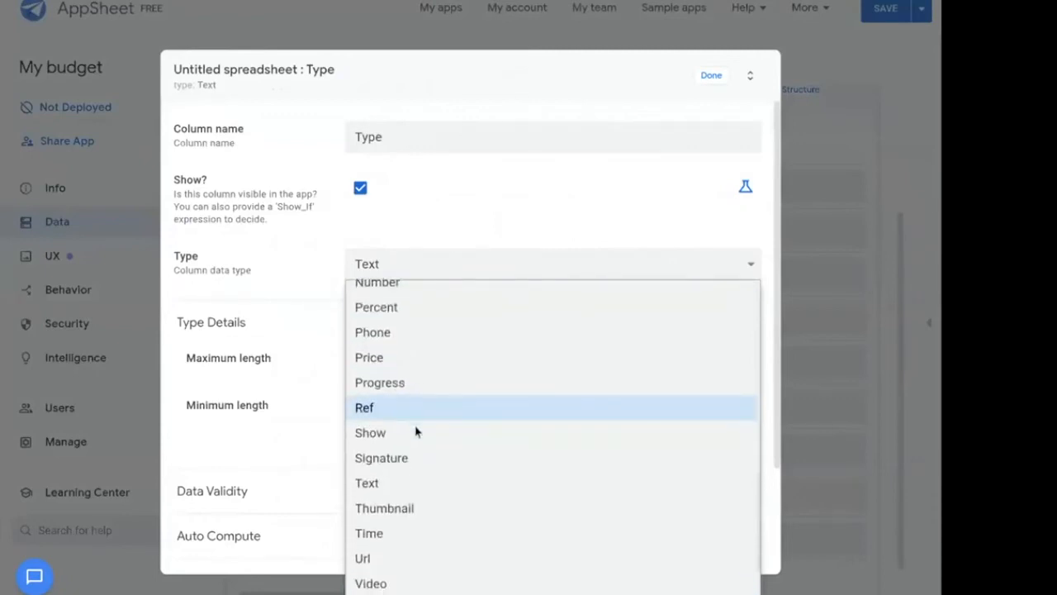
scroll(416, 429, up, 4)
scroll(415, 430, up, 2)
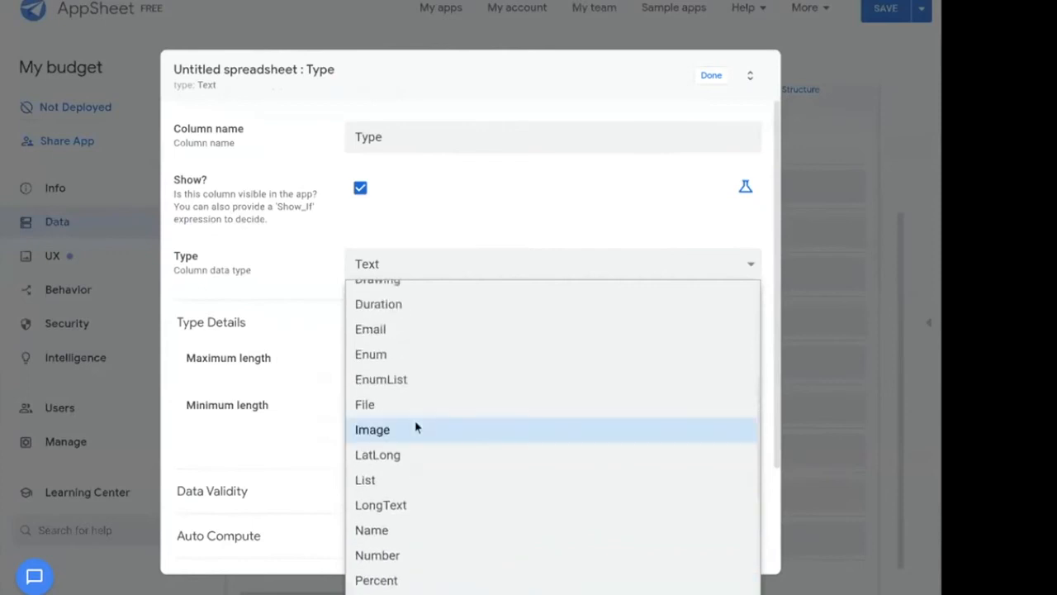
click(399, 371)
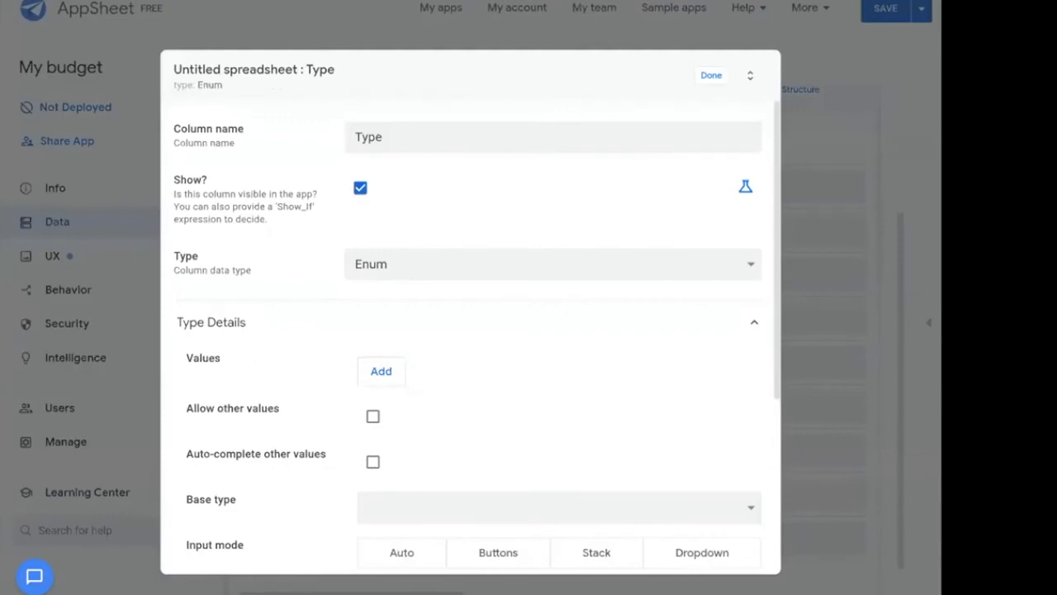
Add Money IN and Money OUT as allowed values, using Buttons input mode, and finish.
click(399, 379)
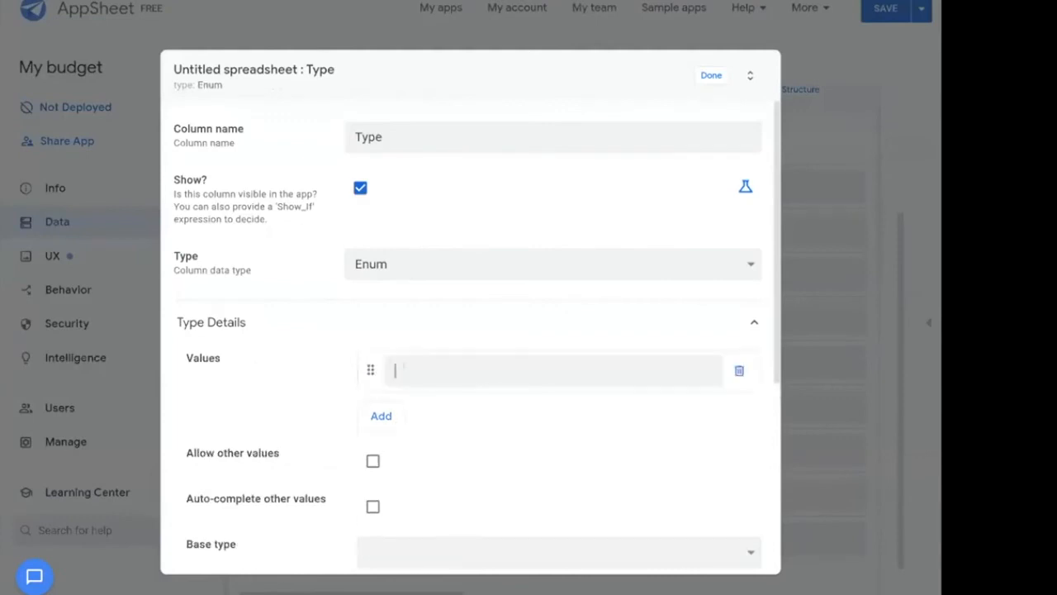
text(Money IN)
click(383, 415)
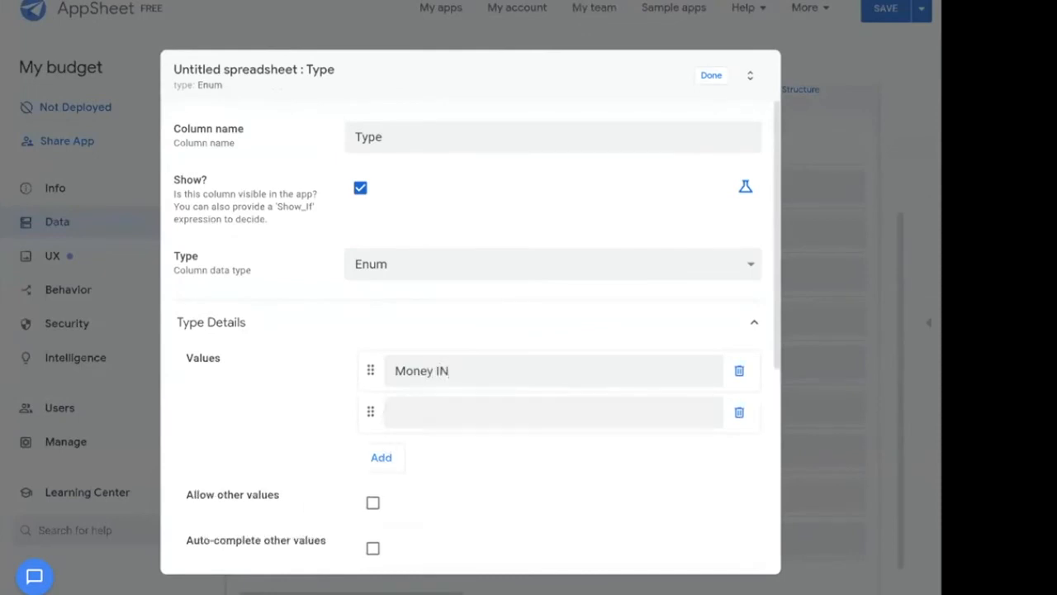
text(Money OUT)
scroll(541, 489, down, 1)
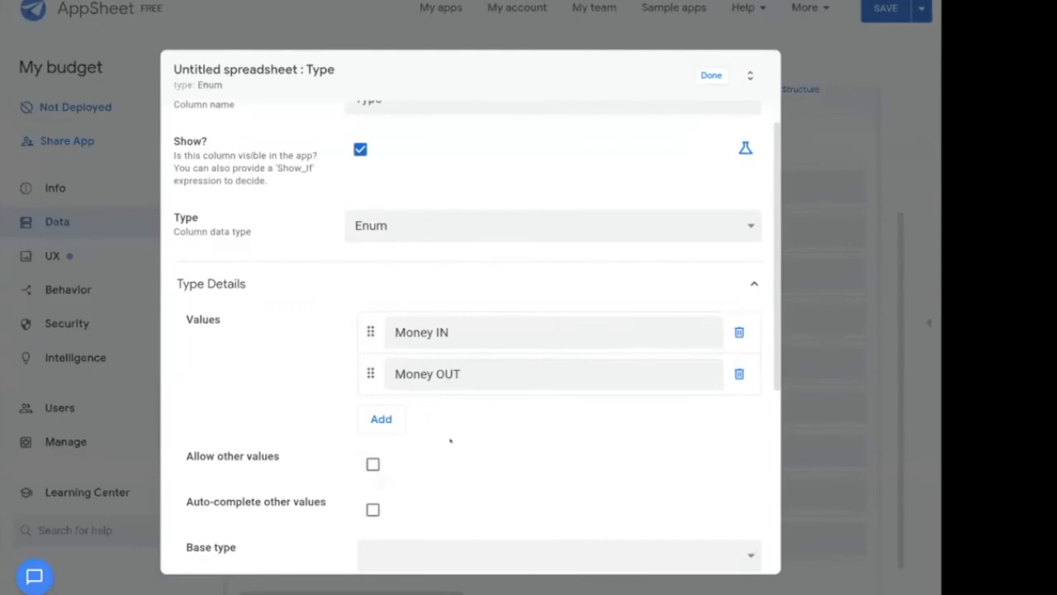
scroll(456, 436, down, 2)
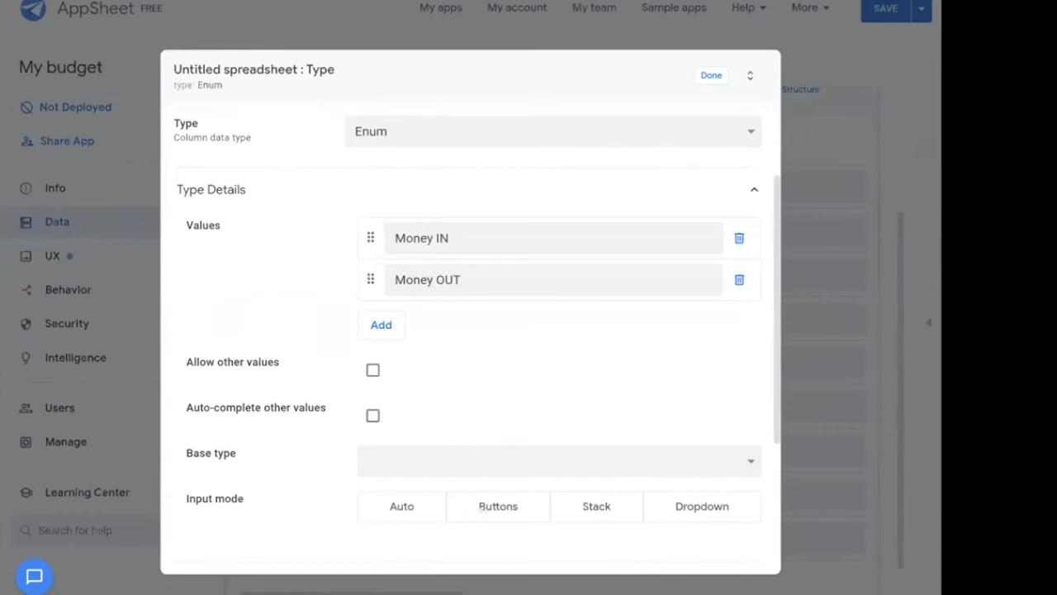
click(471, 509)
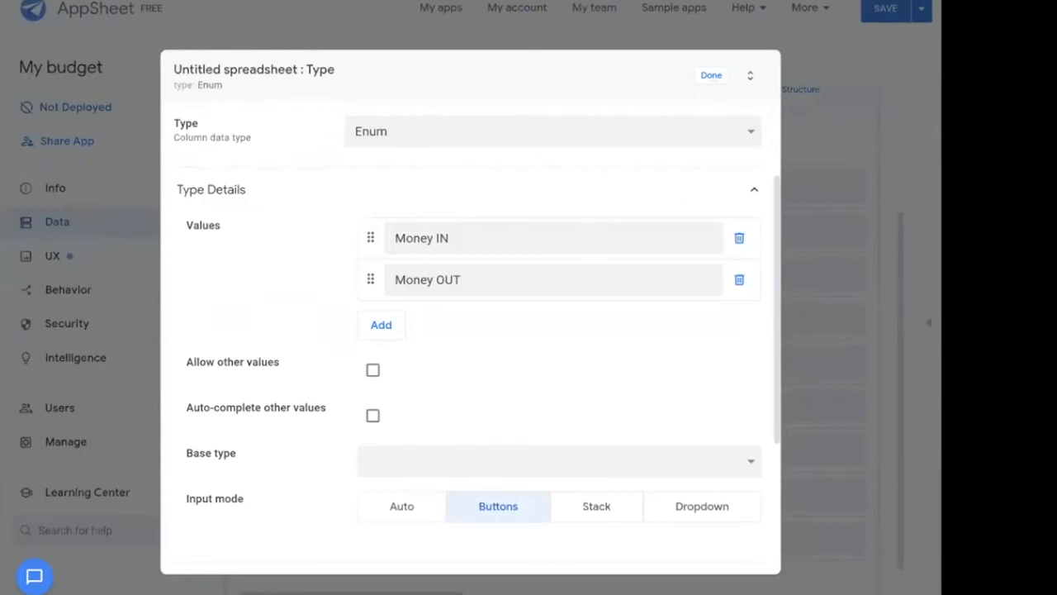
click(711, 75)
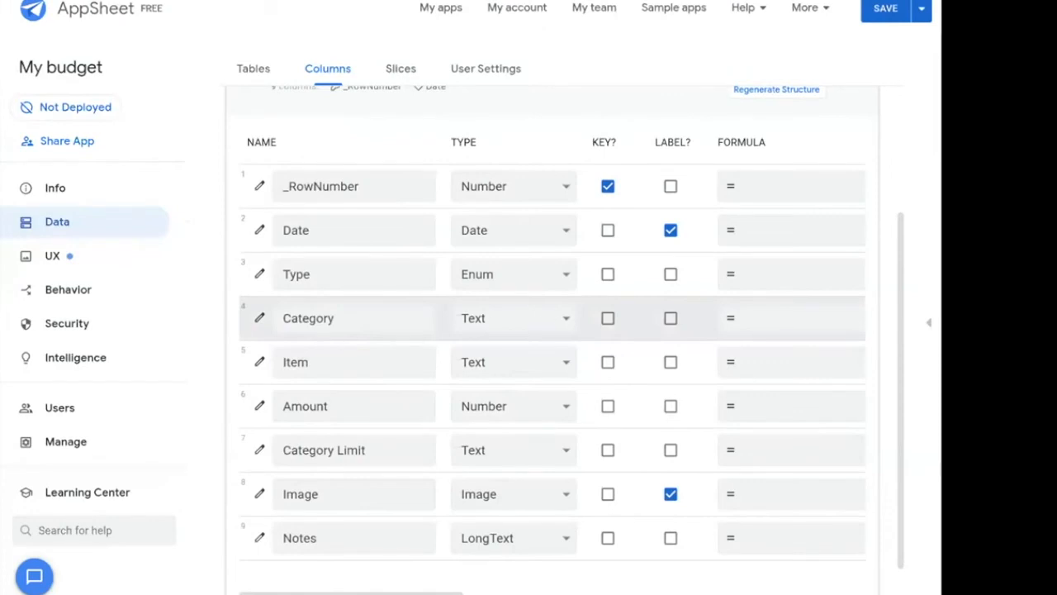
Change the Category column's data type to Enum.
click(251, 320)
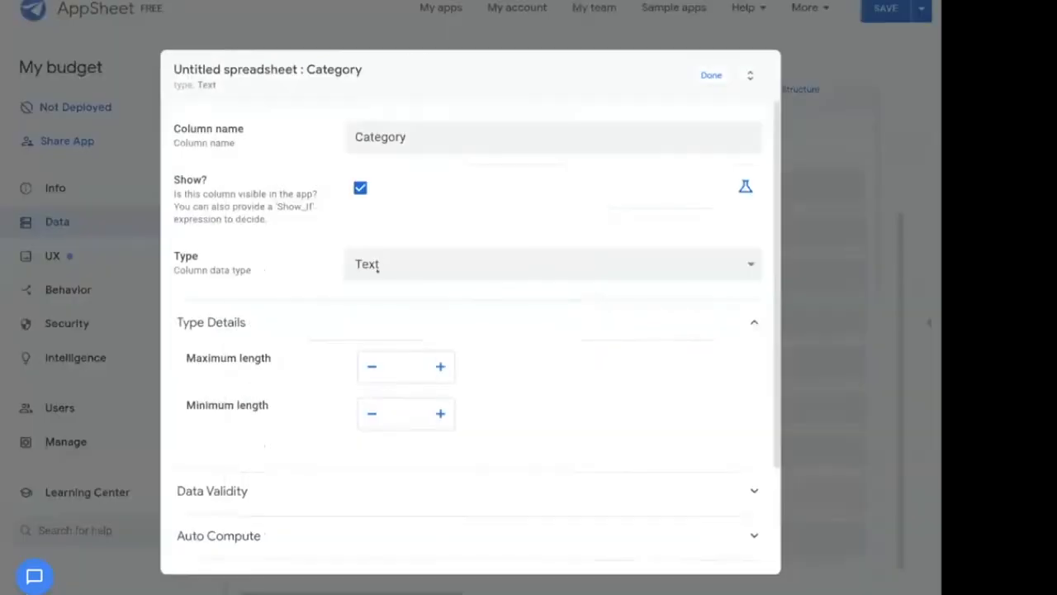
click(377, 264)
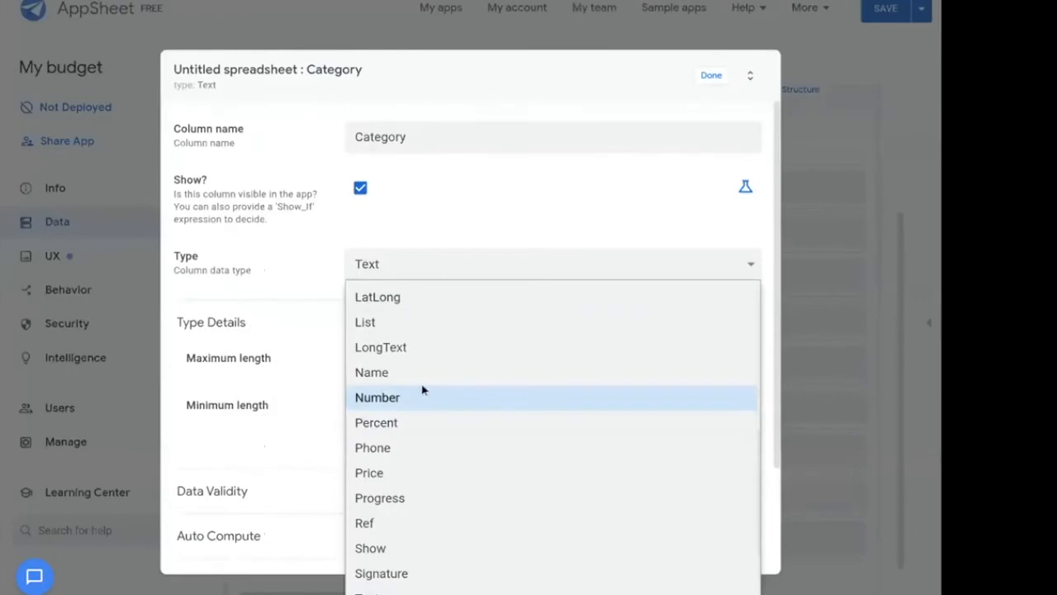
scroll(422, 389, up, 3)
click(392, 330)
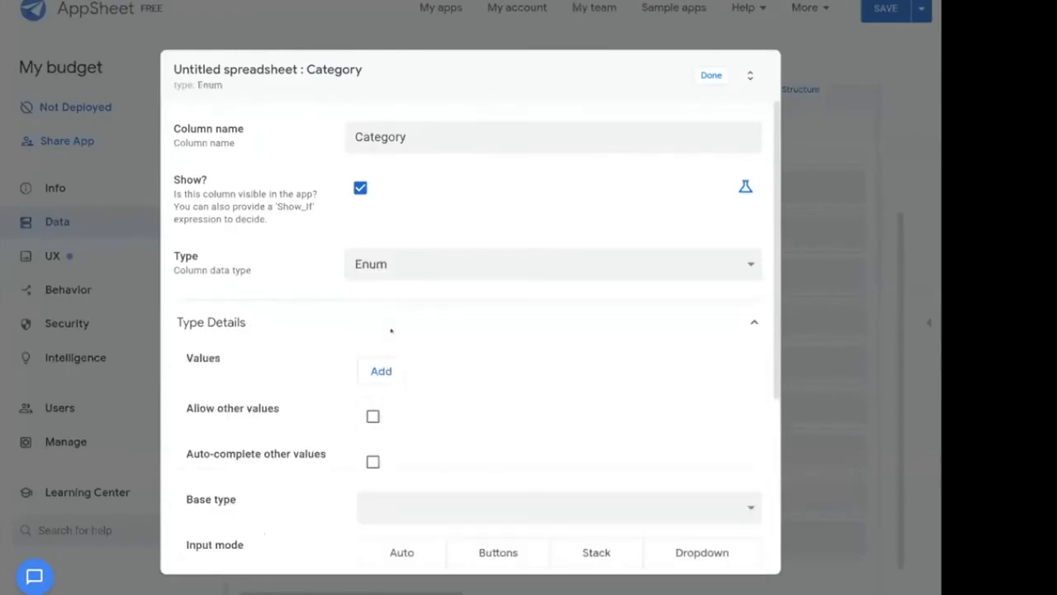
Add the allowed values clothes, school supplies, donation and games.
click(381, 371)
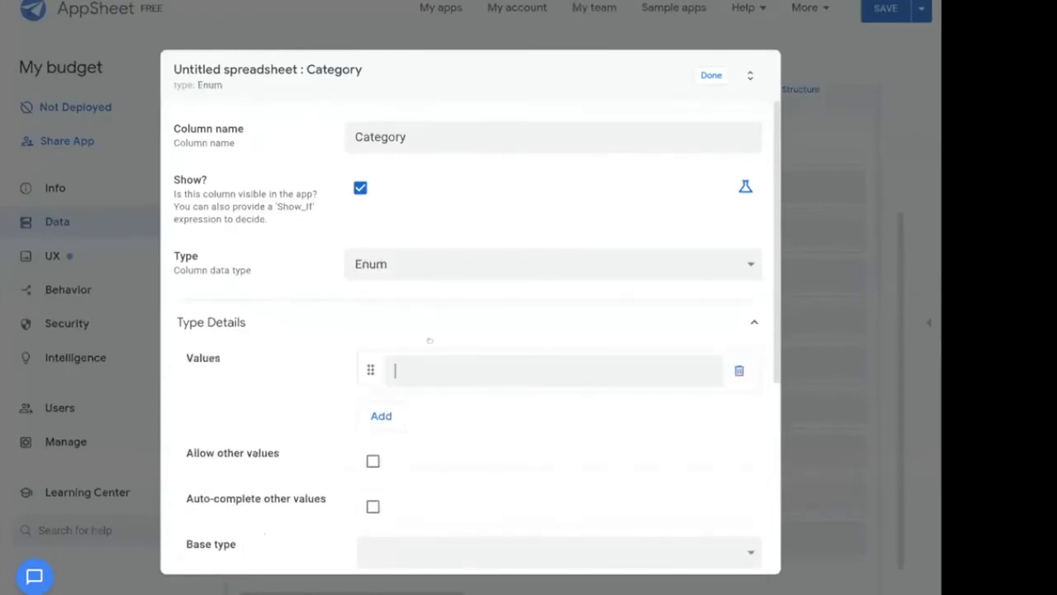
text(clothes)
click(385, 413)
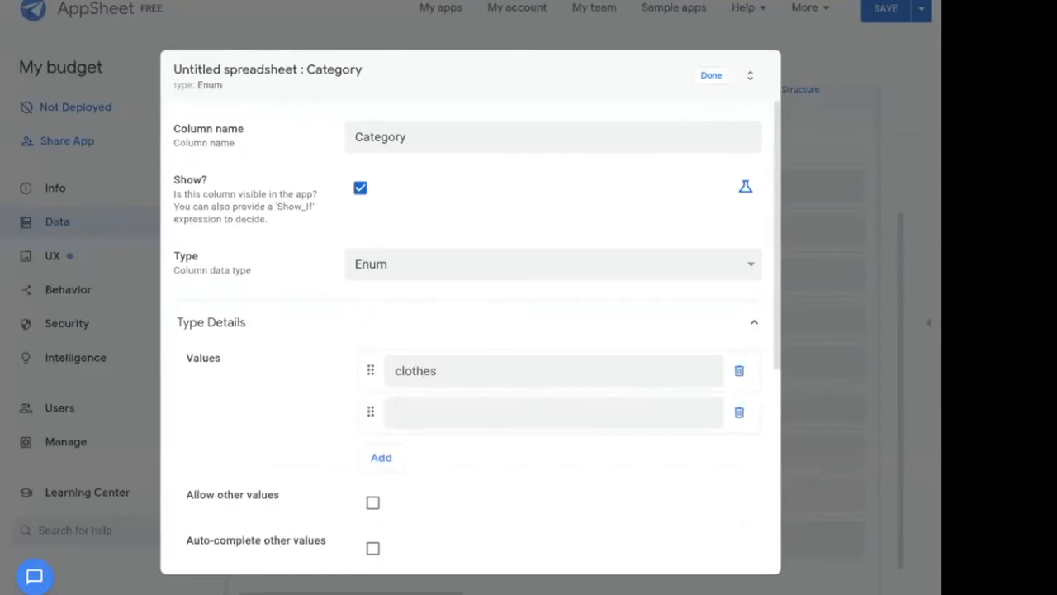
text(schools)
key(BackSpace)
text(sipplies)
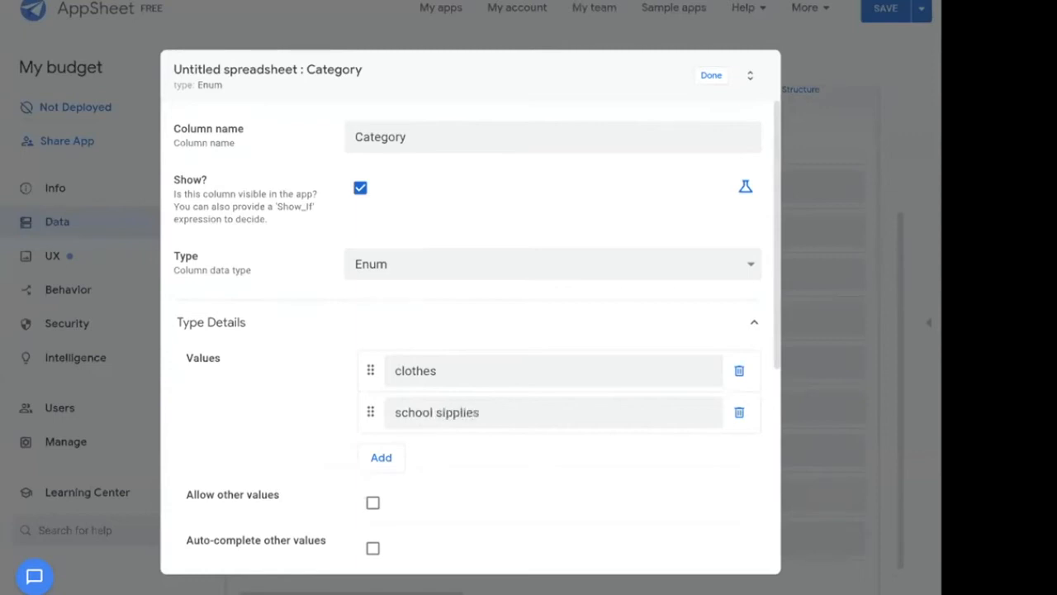
click(447, 412)
key(BackSpace)
text(u)
key(Return)
text(donation)
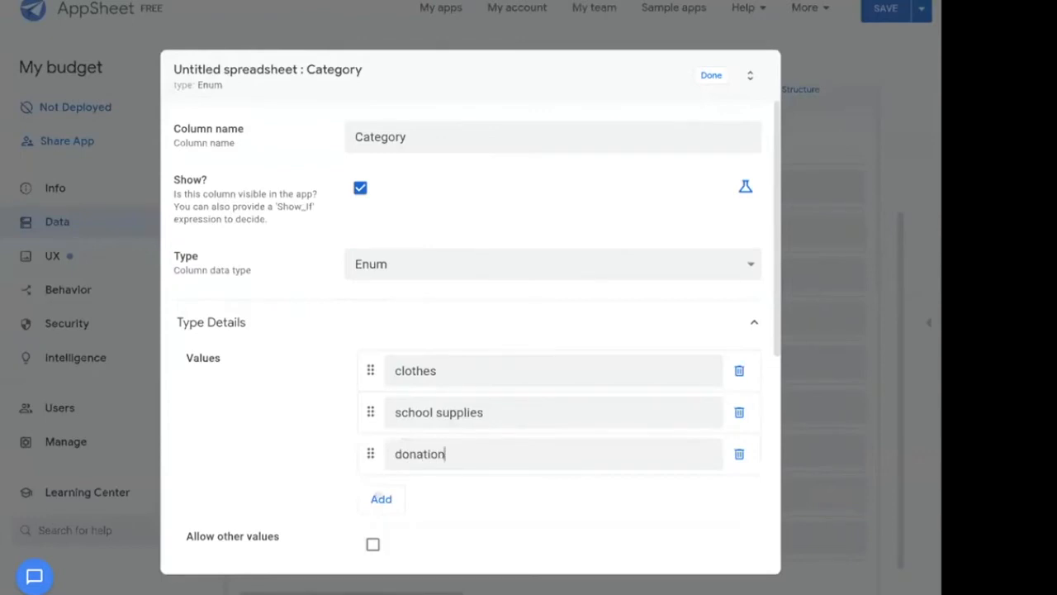
key(Return)
text(games)
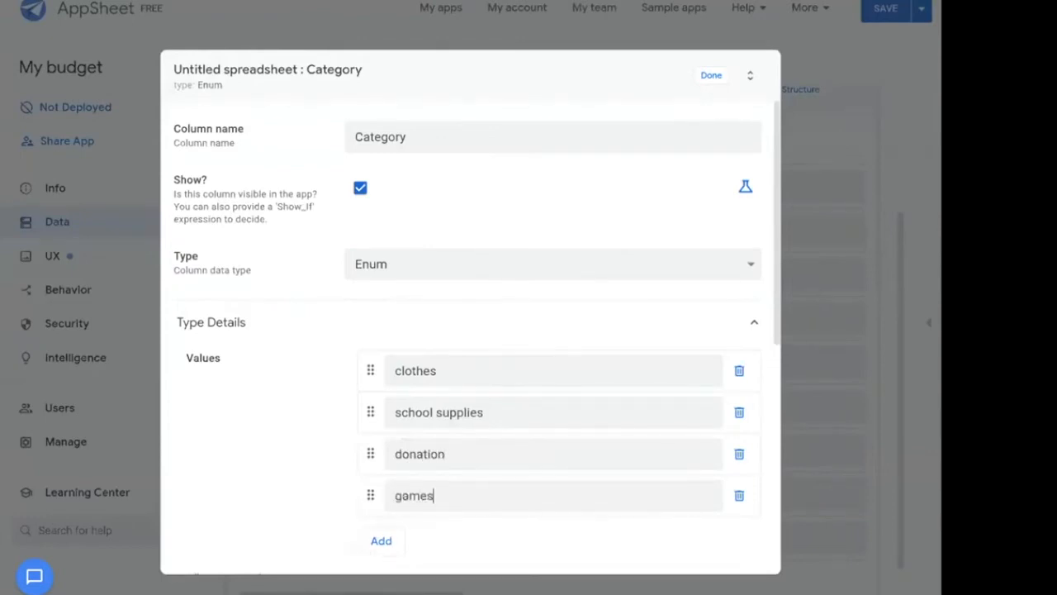
Choose Dropdown input mode, finish the Category column, and bring back the app preview.
scroll(305, 493, down, 5)
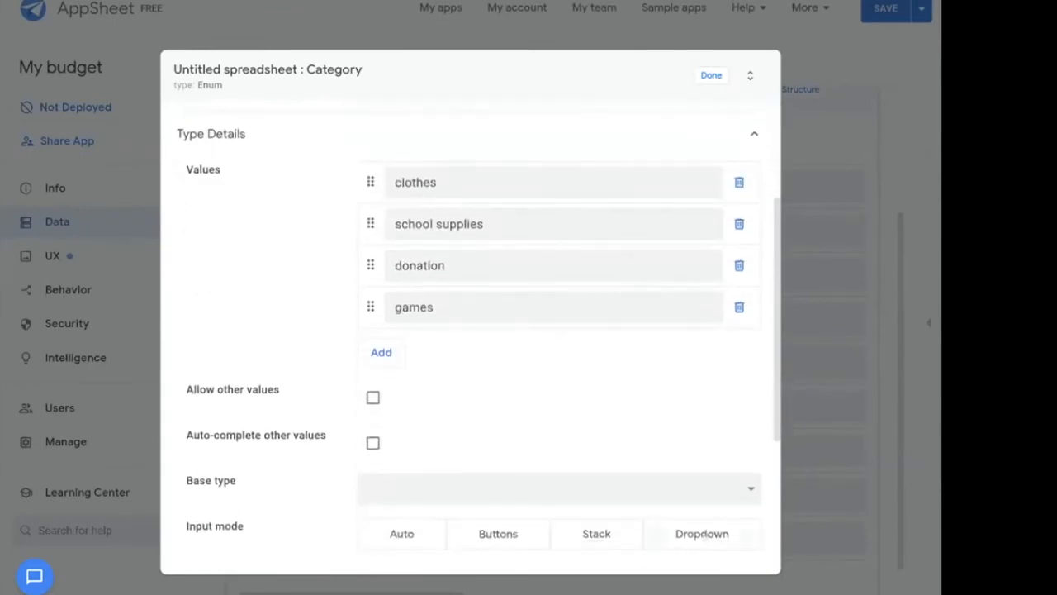
click(704, 534)
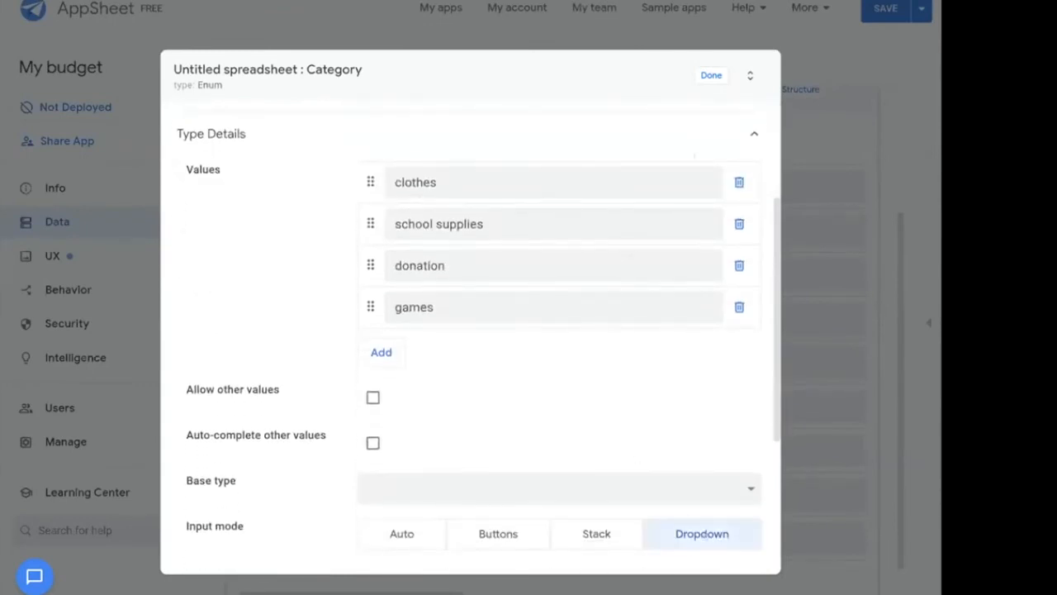
click(709, 77)
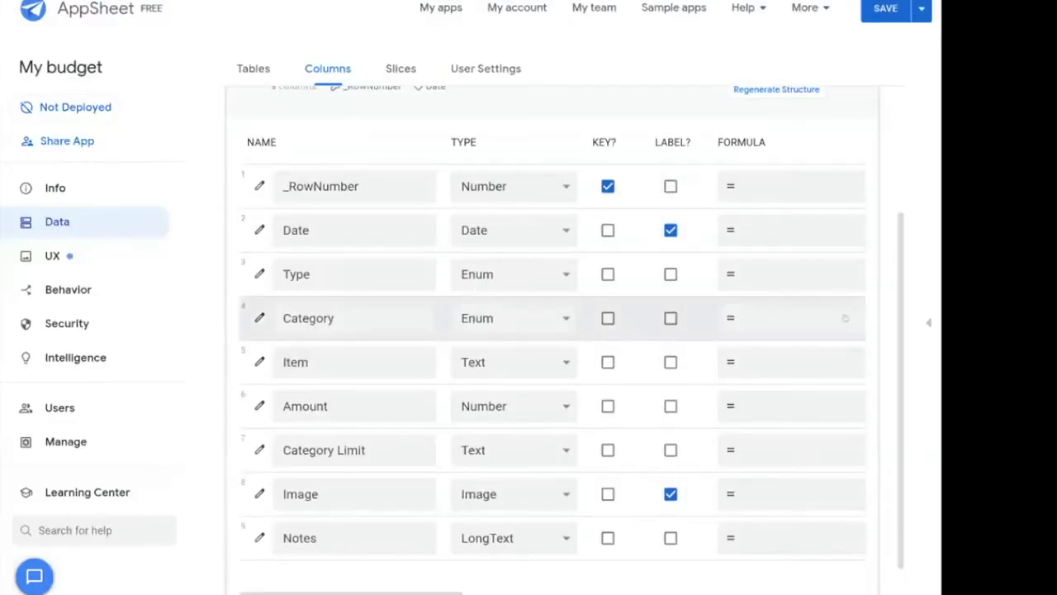
click(927, 323)
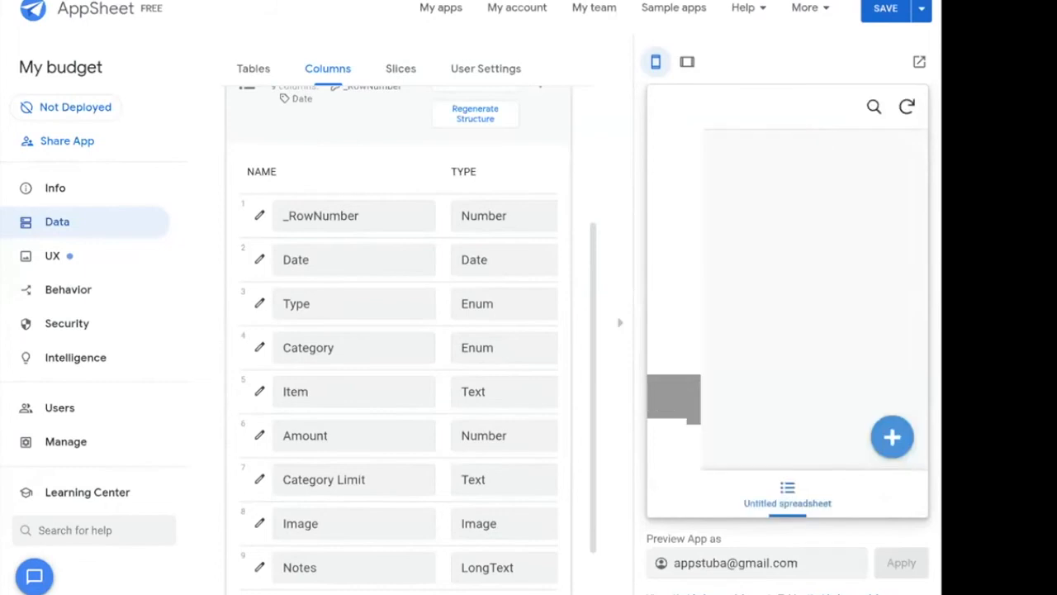
Cancel a trial entry, save the app, and open a blank new-entry form in the preview.
click(892, 437)
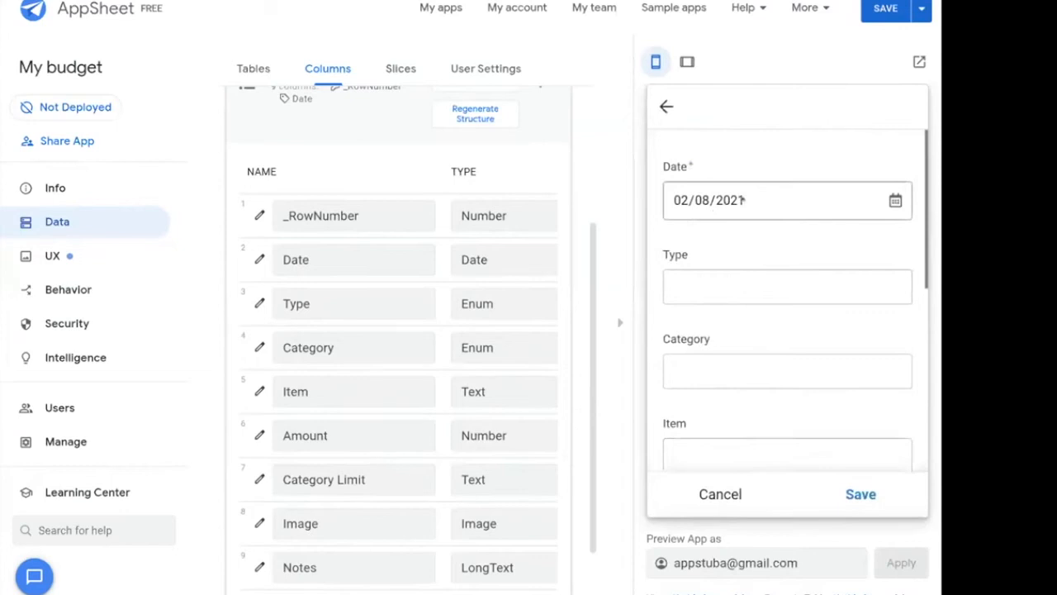
click(726, 282)
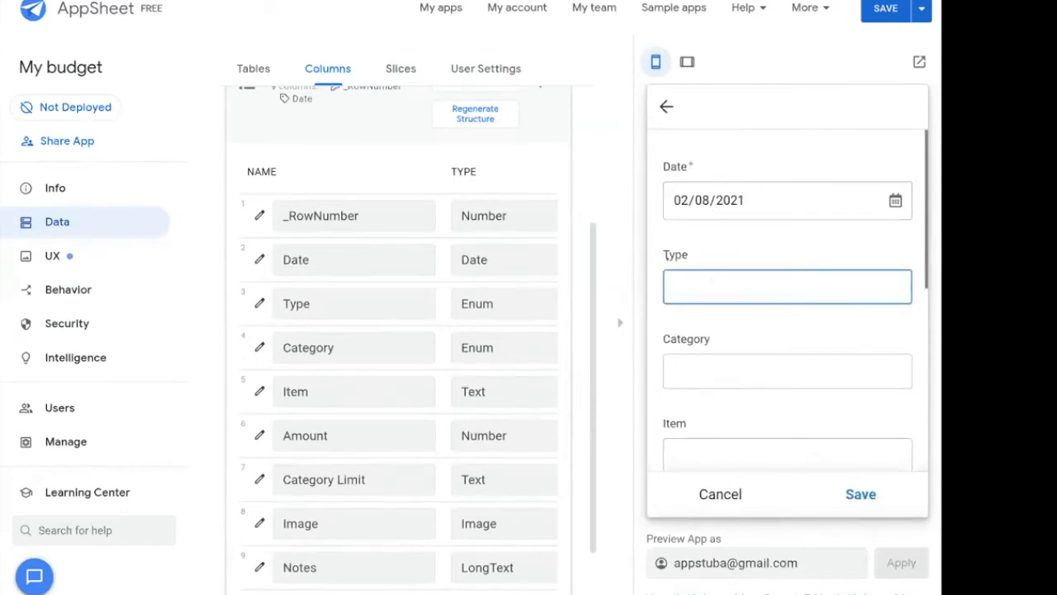
click(732, 491)
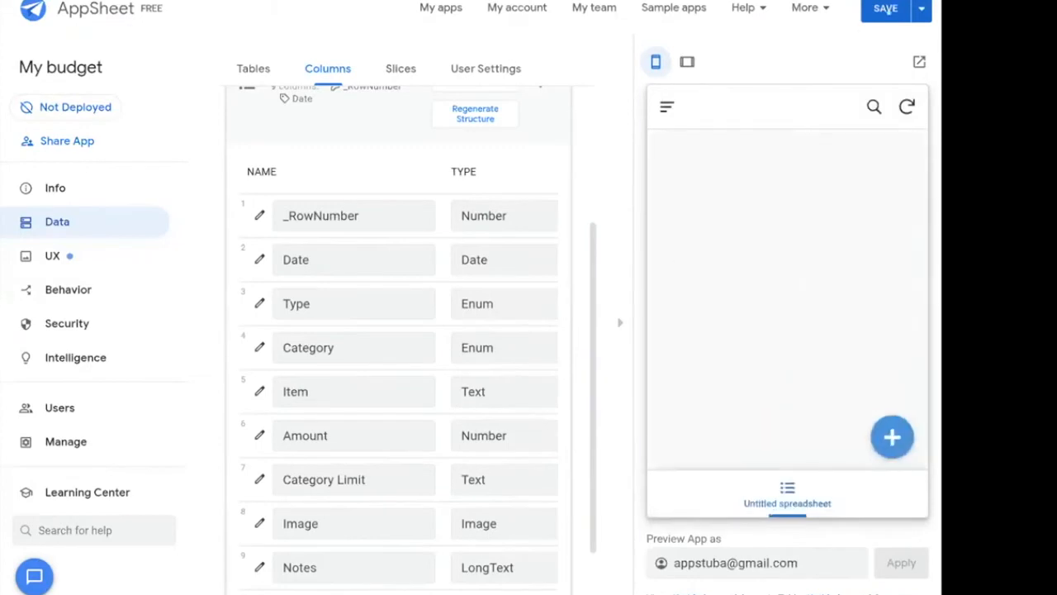
click(885, 9)
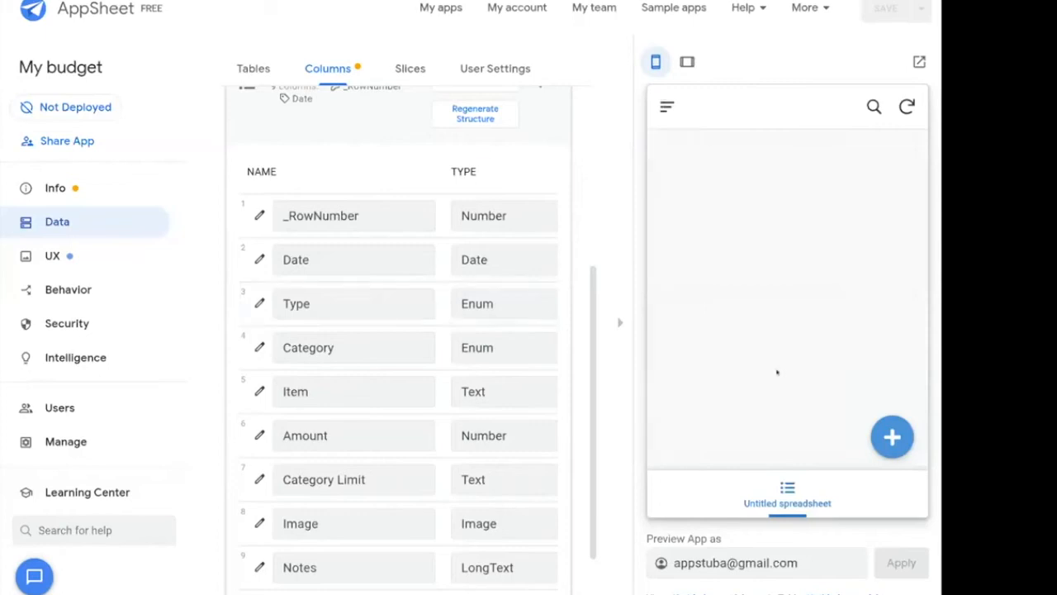
click(892, 437)
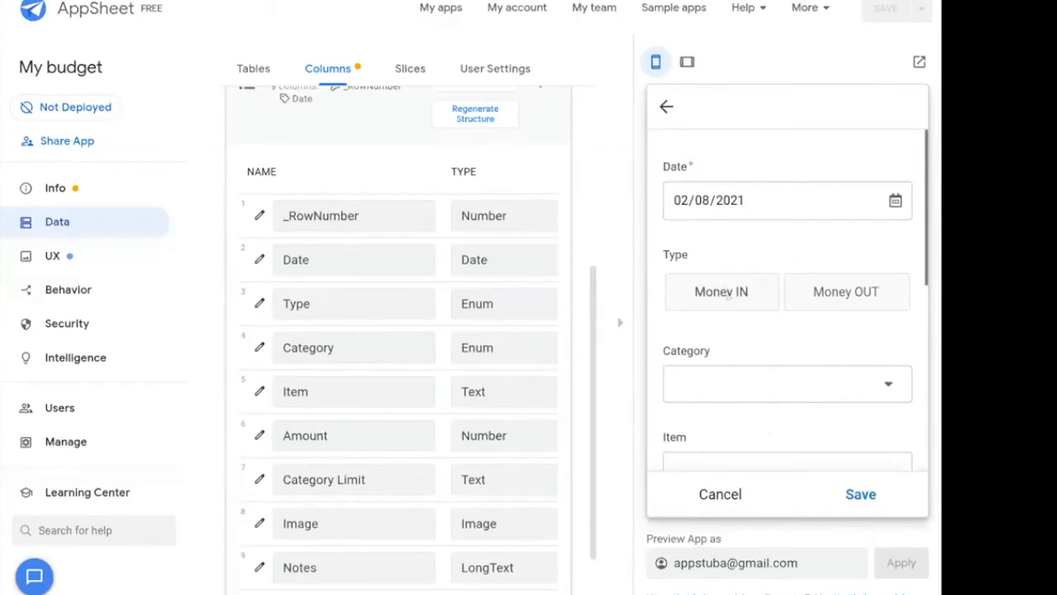
Set the entry's Type to Money OUT and Category to school supplies.
click(755, 294)
click(796, 295)
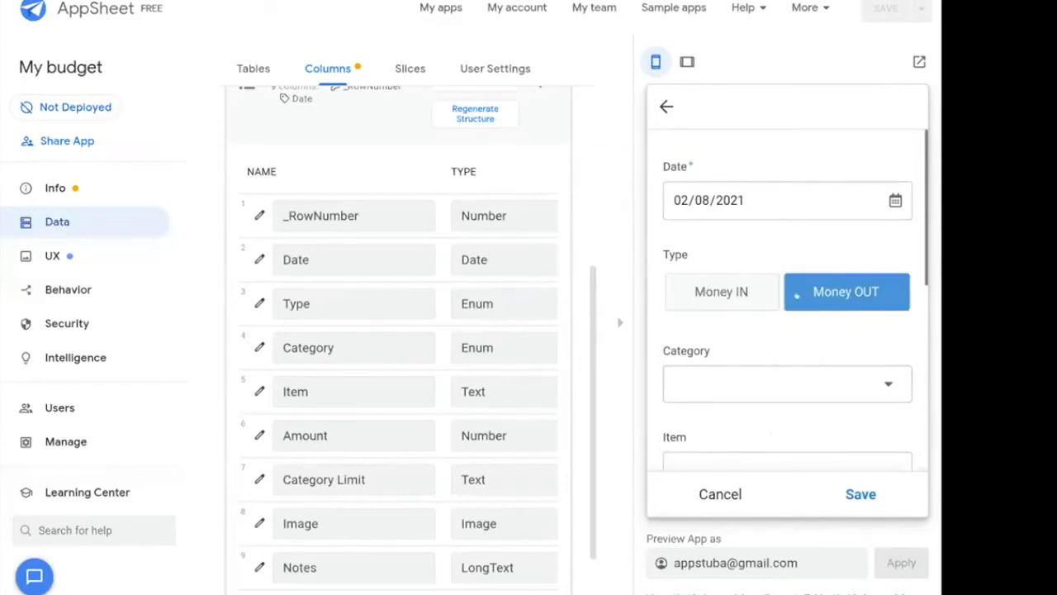
click(805, 390)
click(710, 189)
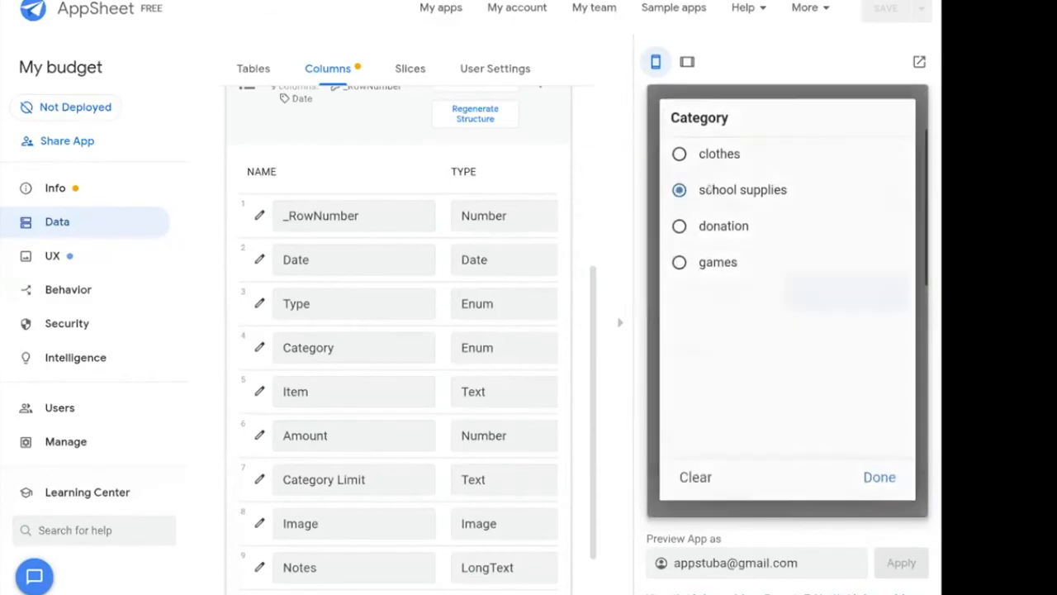
Fill in Item books, Amount 12 and Category Limit 90, then start attaching an image.
scroll(738, 331, down, 1)
click(698, 367)
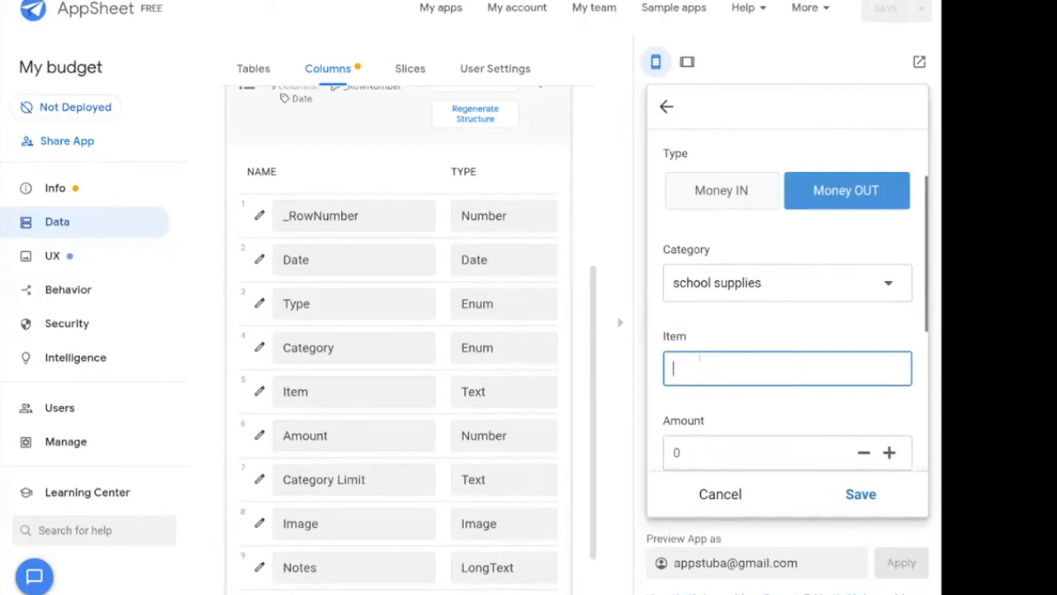
text(books)
scroll(788, 331, down, 1)
key(Tab)
text(12)
key(Tab)
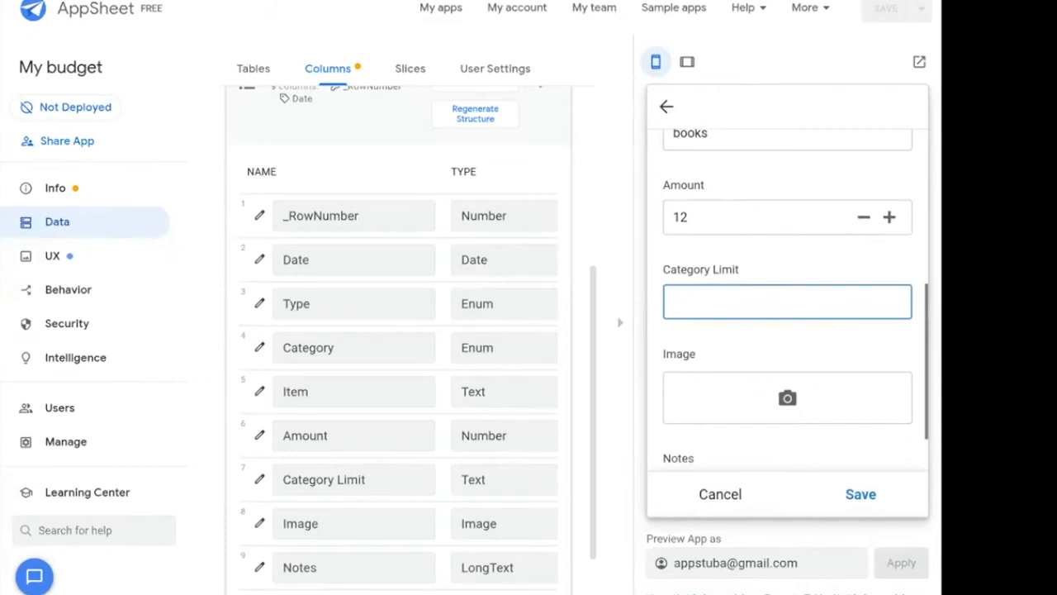
text(90)
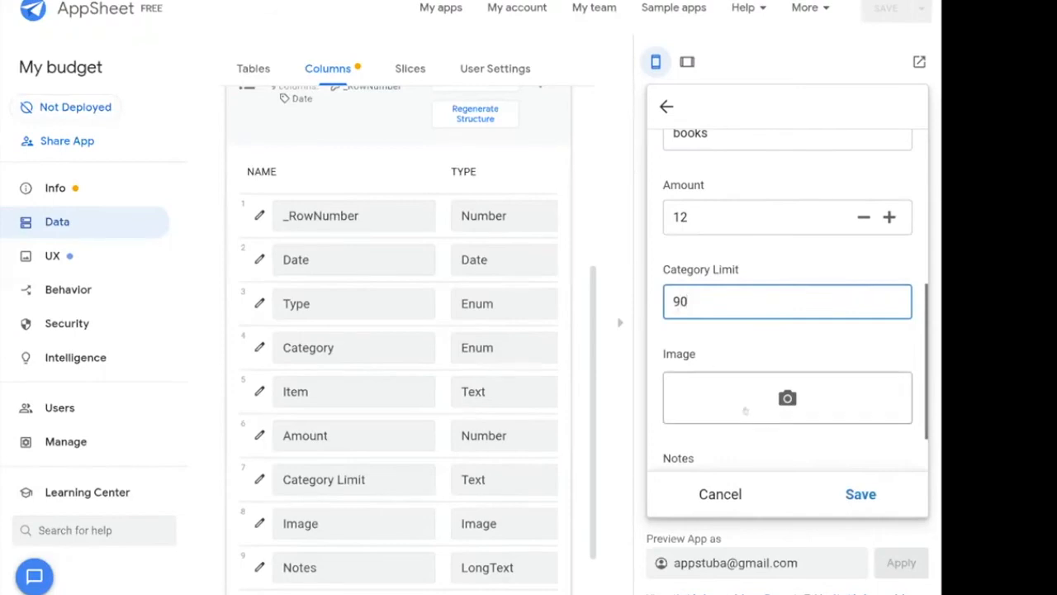
click(785, 403)
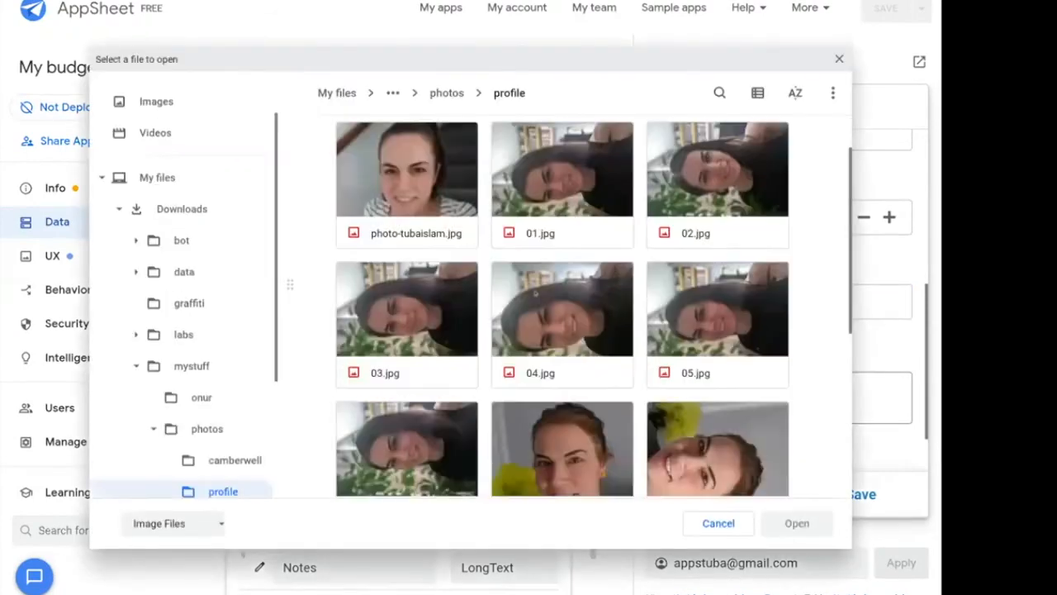
Attach the spreadsheet screenshot from Downloads and save the books entry.
scroll(535, 293, down, 1)
click(219, 212)
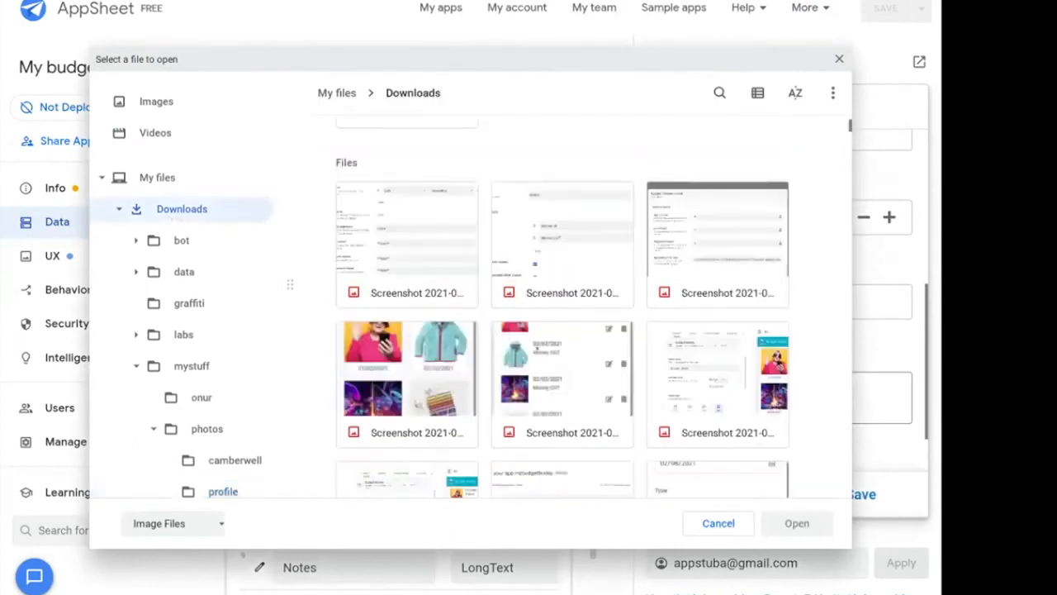
scroll(537, 350, down, 5)
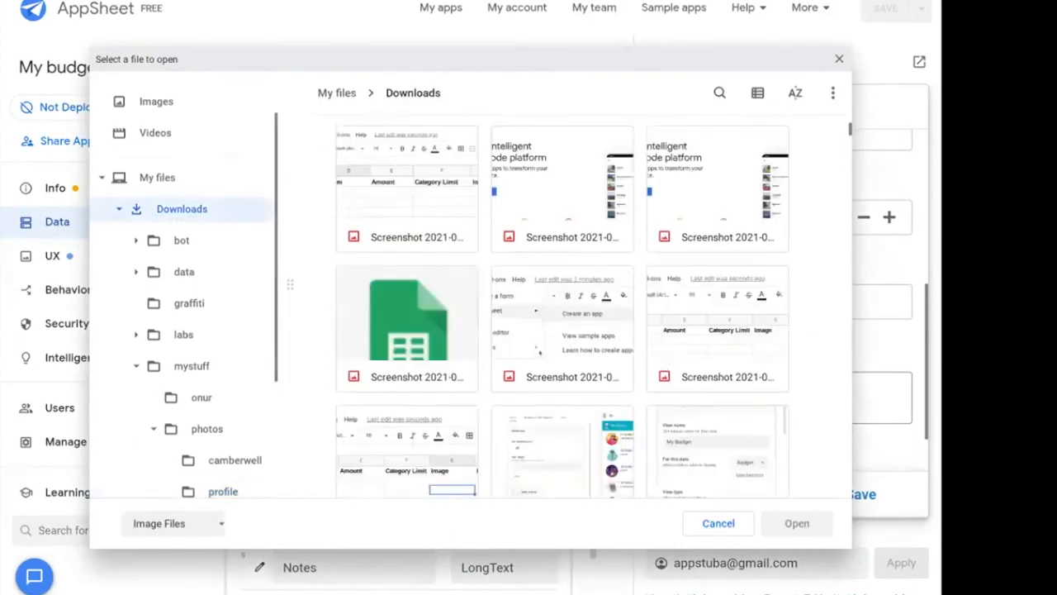
scroll(407, 314, down, 1)
click(408, 235)
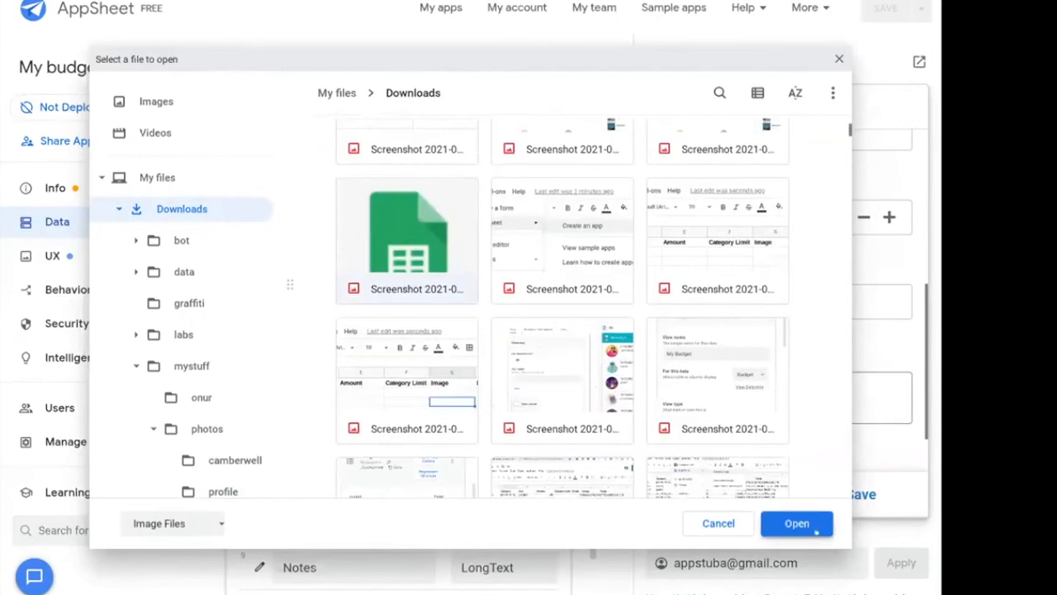
click(815, 531)
click(862, 496)
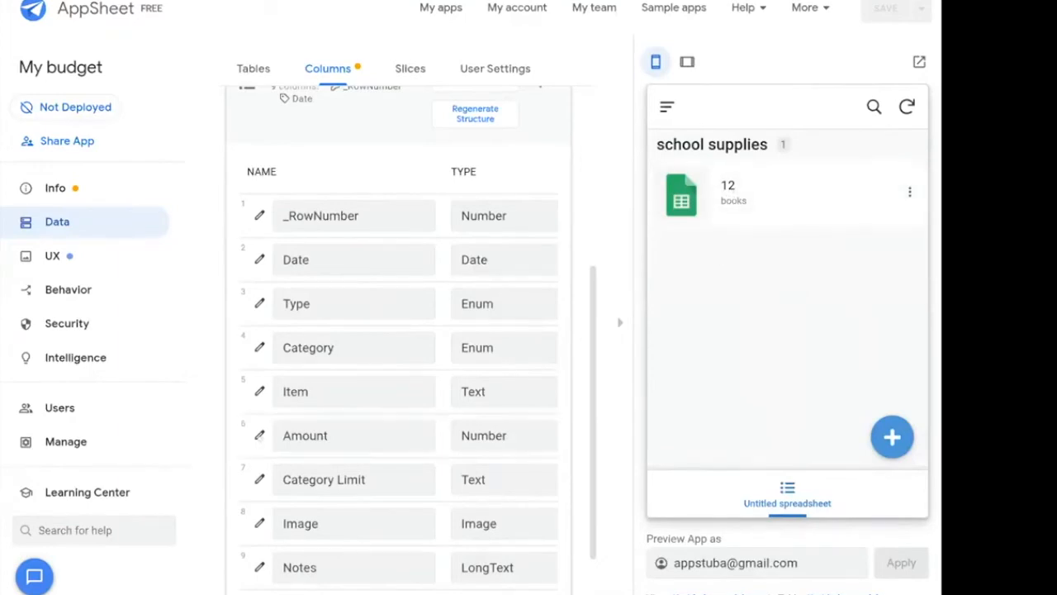
Change the Amount column's type to Price, leaving the currency symbol unset.
click(260, 435)
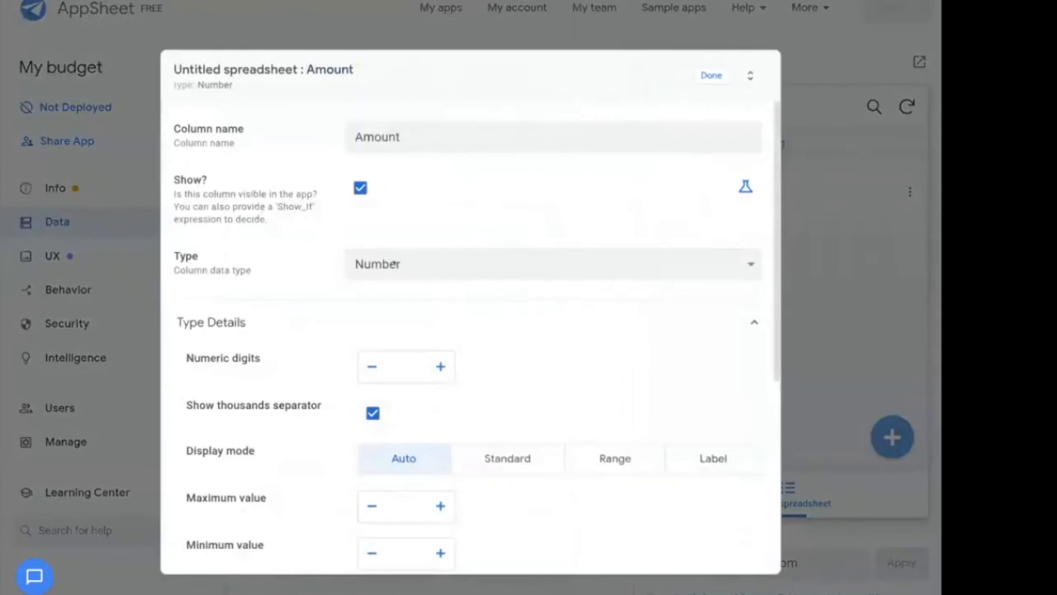
click(400, 263)
scroll(415, 396, down, 3)
click(402, 545)
scroll(532, 388, down, 3)
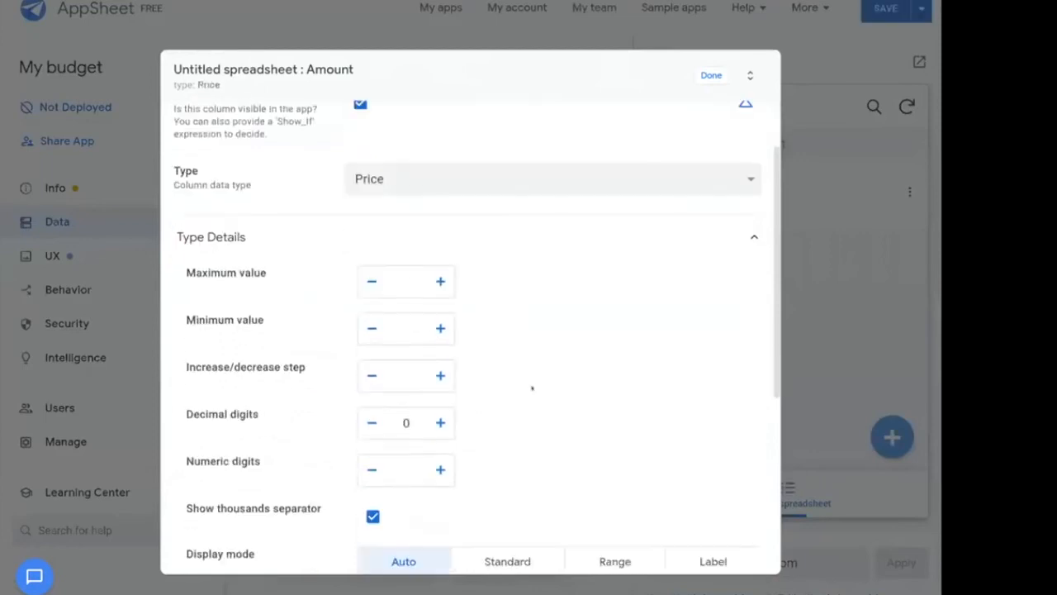
scroll(531, 389, down, 1)
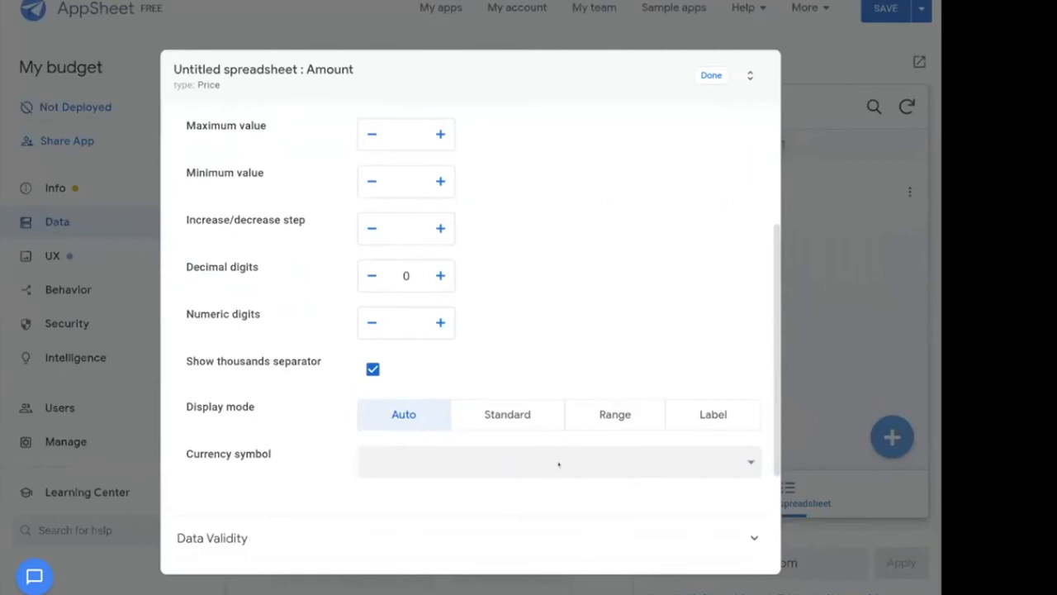
click(558, 464)
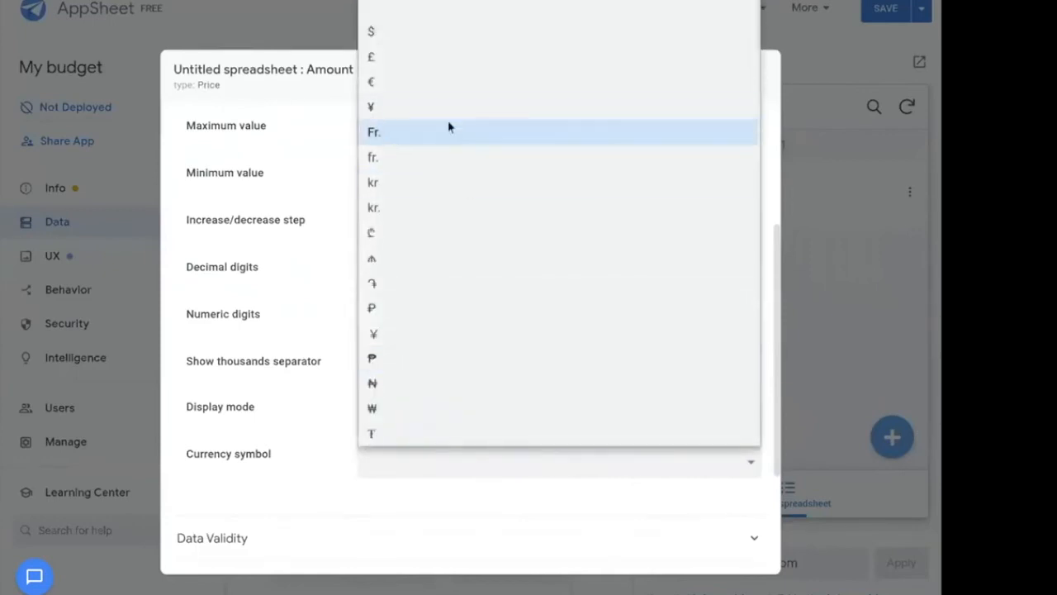
key(Down)
key(Down)
key(Down)
key(Down)
key(Down)
key(Down)
key(Down)
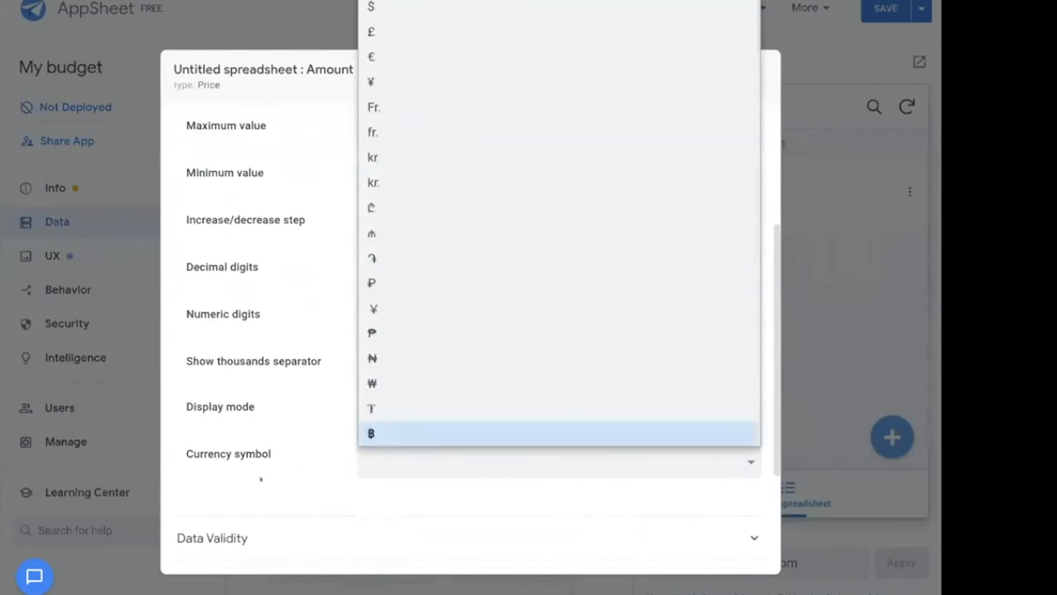
key(Escape)
scroll(276, 411, up, 3)
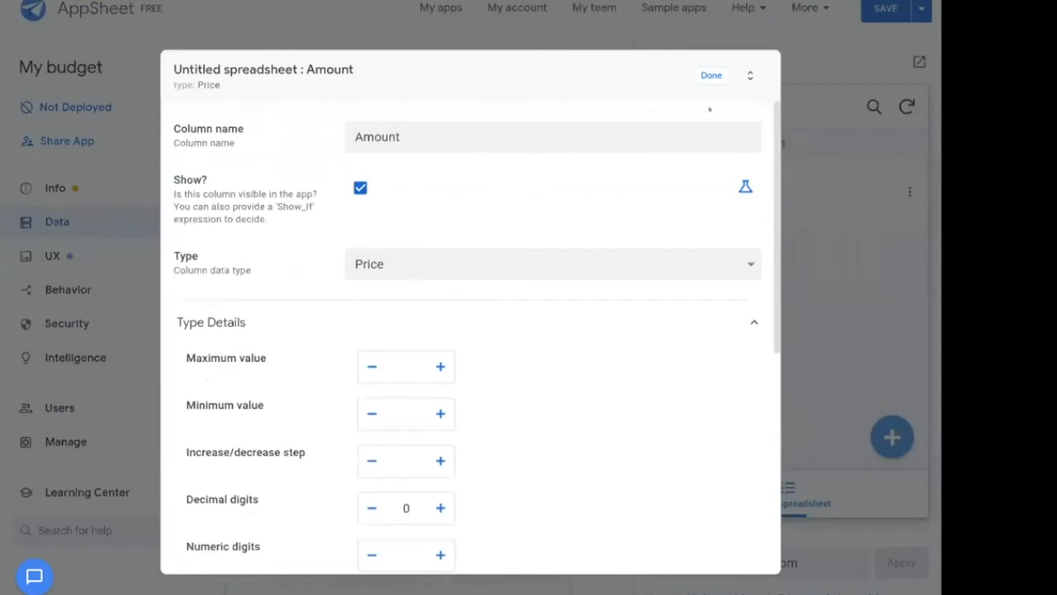
click(711, 75)
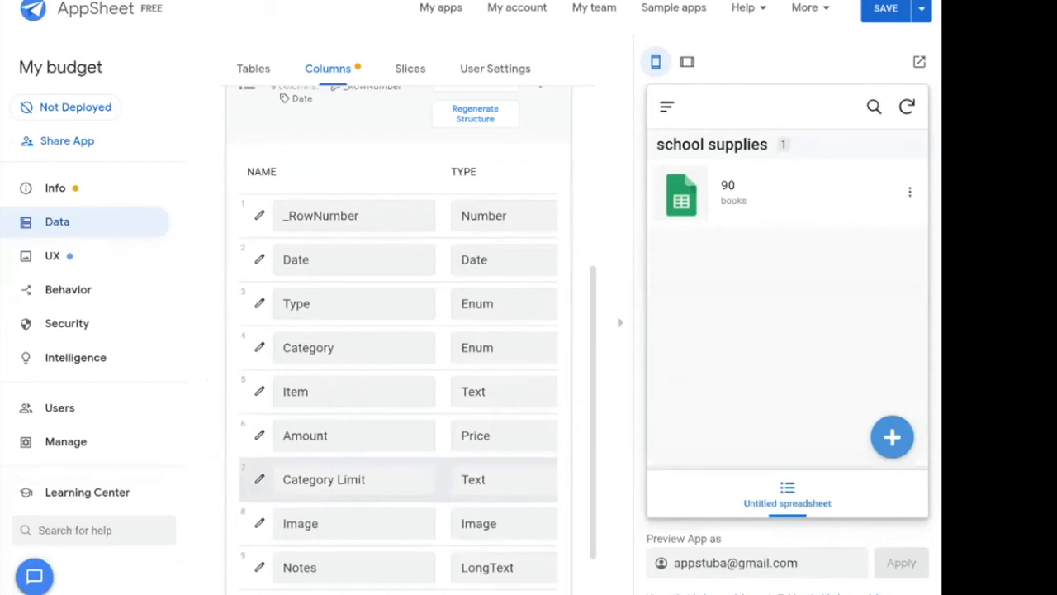
Change Category Limit from Text to Price and save the app changes.
click(331, 479)
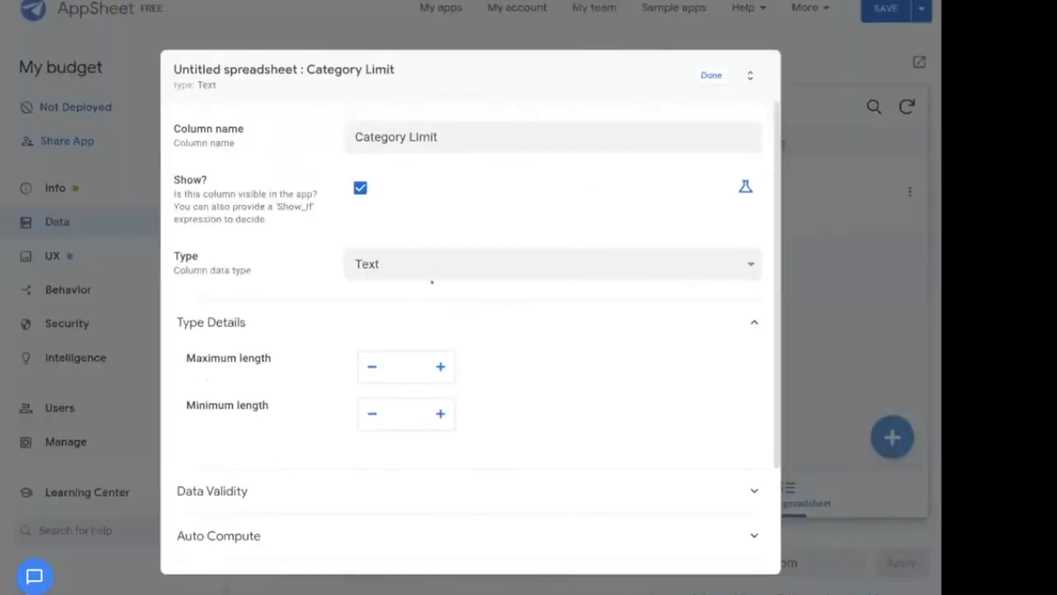
click(446, 263)
click(416, 493)
click(706, 74)
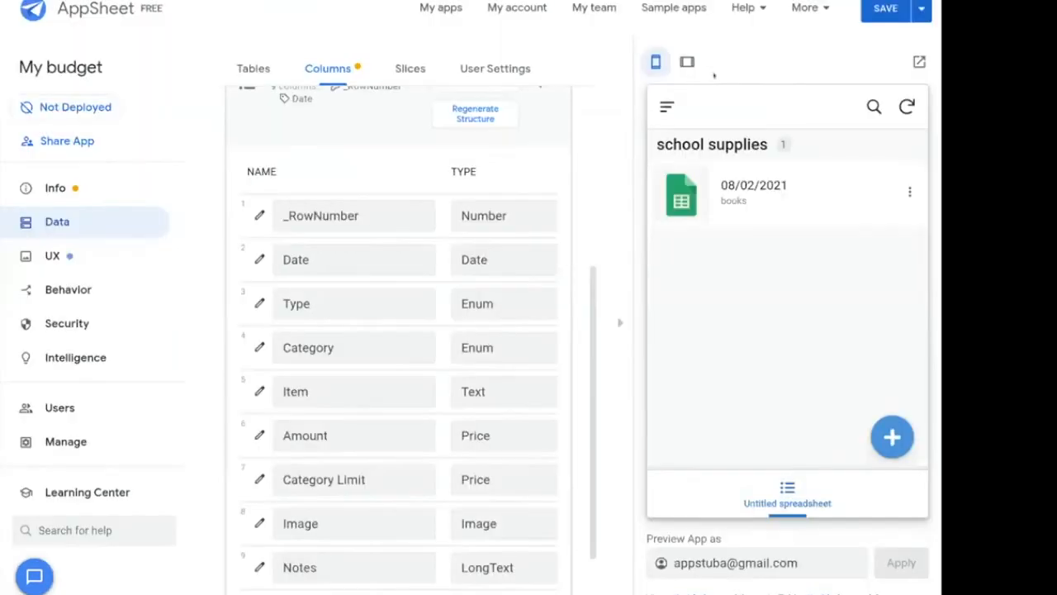
scroll(533, 493, down, 1)
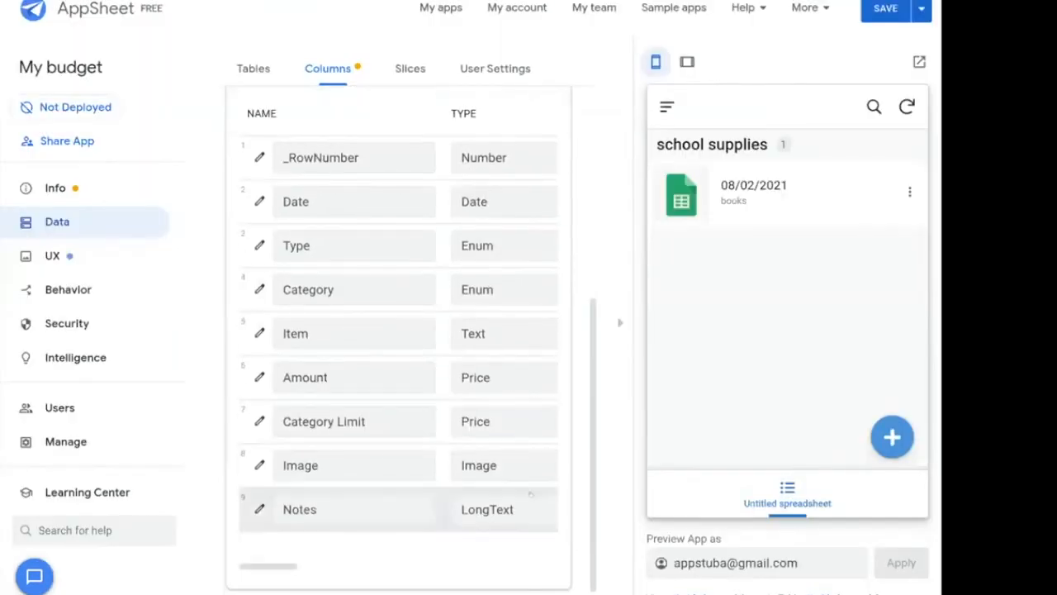
scroll(535, 491, up, 3)
scroll(537, 490, down, 1)
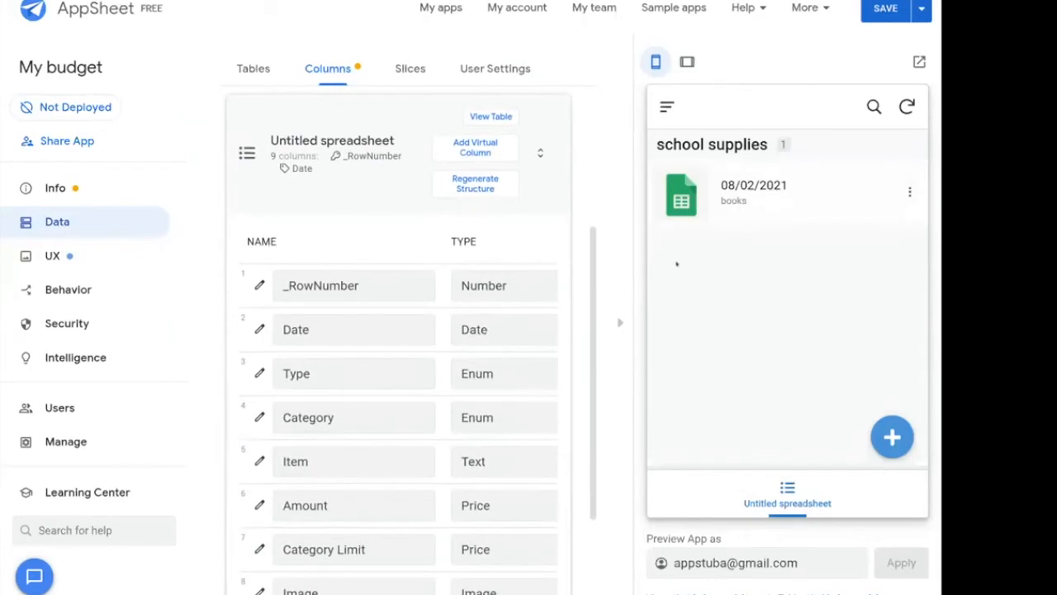
click(877, 8)
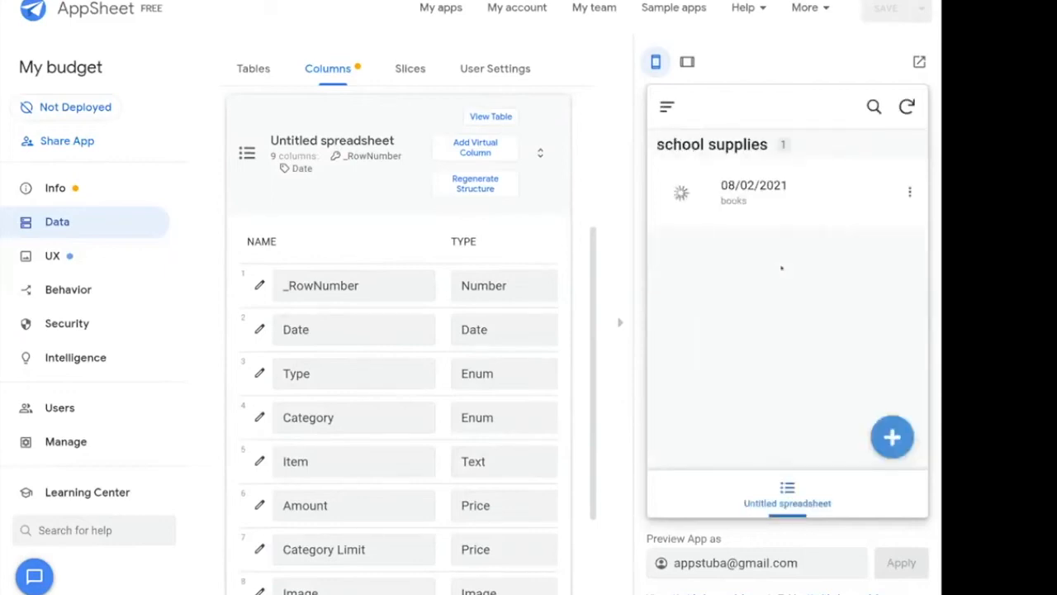
Start a Money IN entry in the preview and find that 'pocket money' is not among the category choices.
click(892, 436)
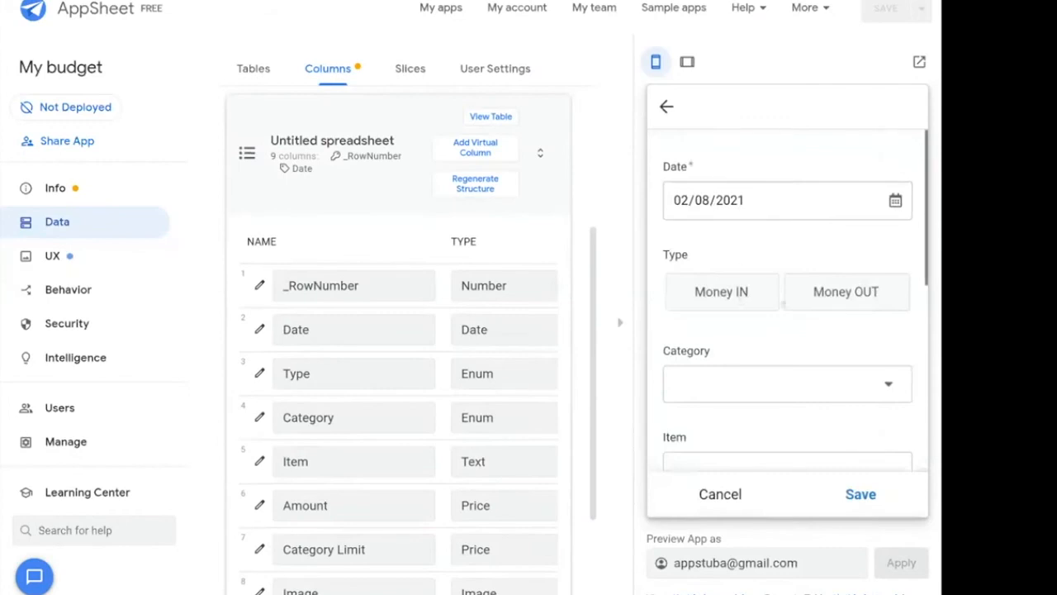
click(713, 293)
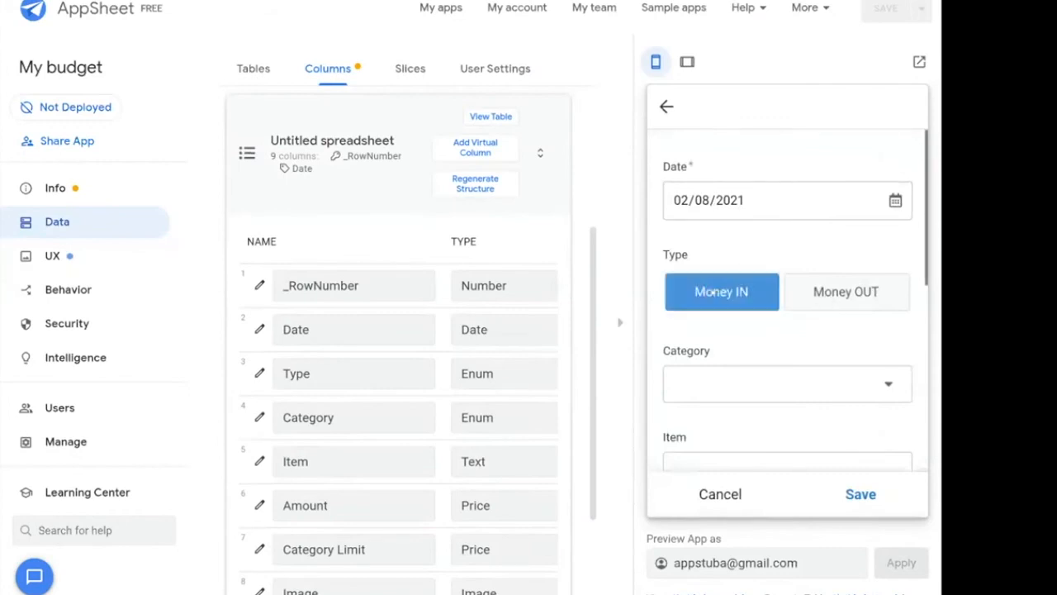
scroll(767, 372, down, 1)
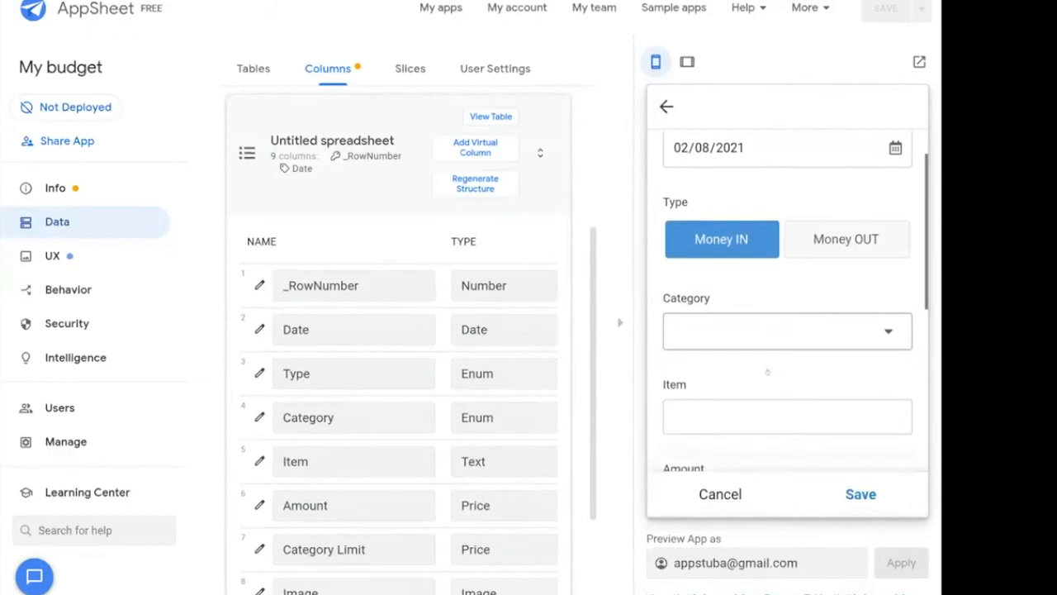
click(736, 310)
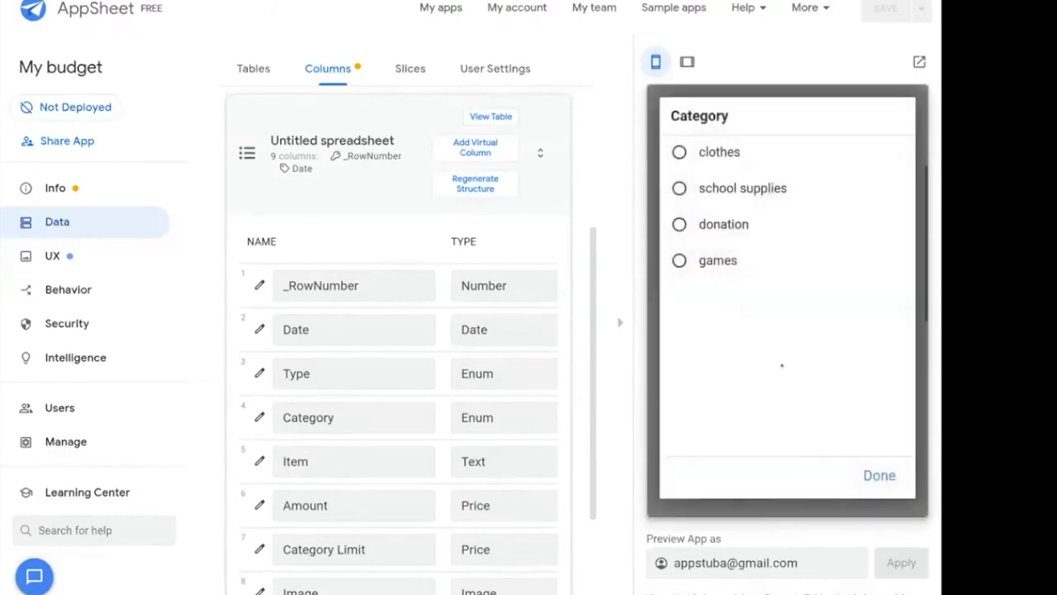
click(881, 475)
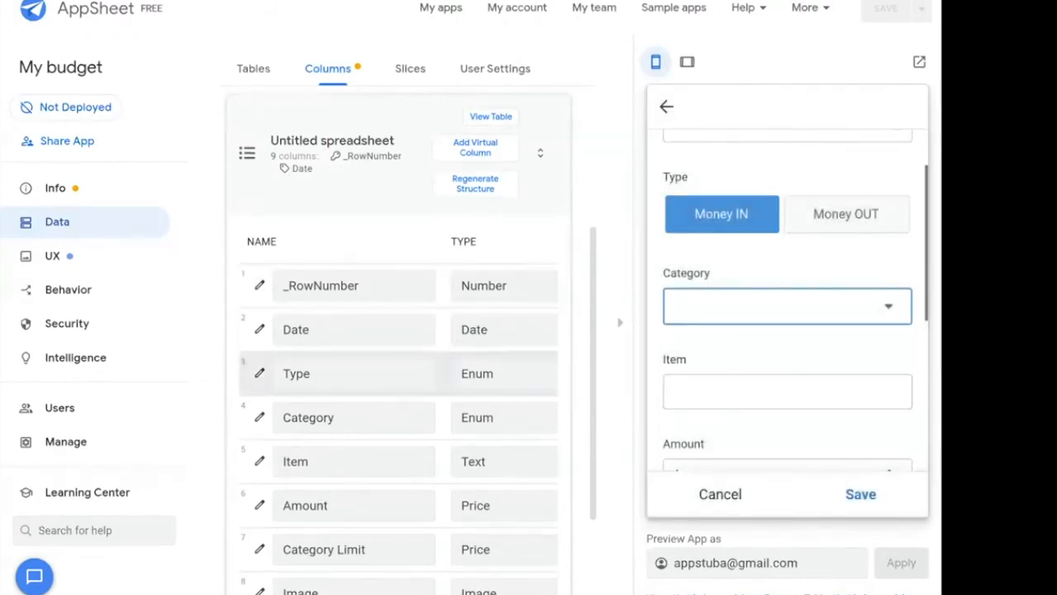
Add 'pocket money' as a new value of the Category column.
click(254, 418)
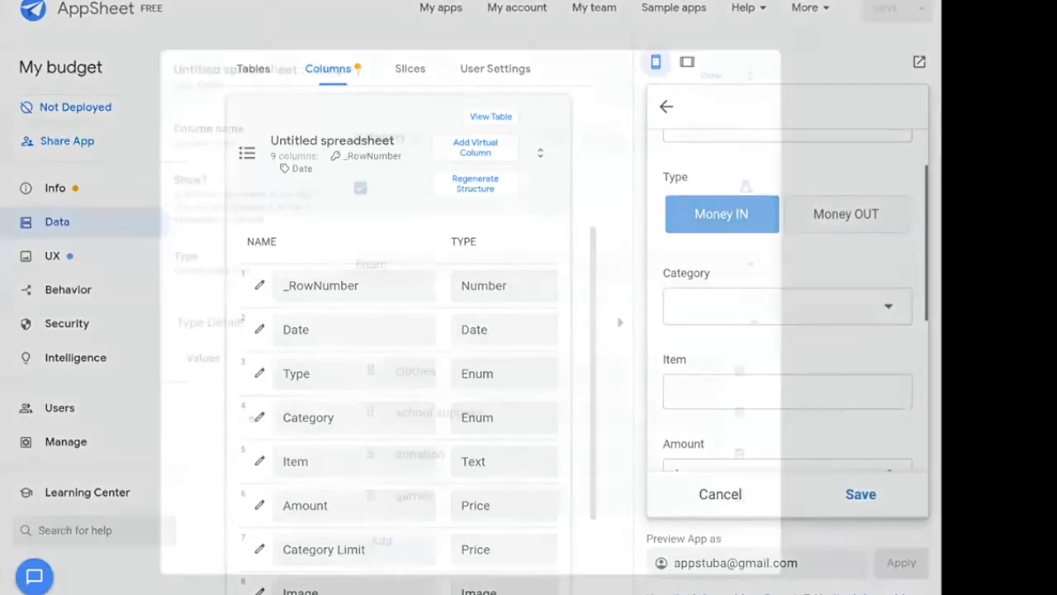
click(381, 540)
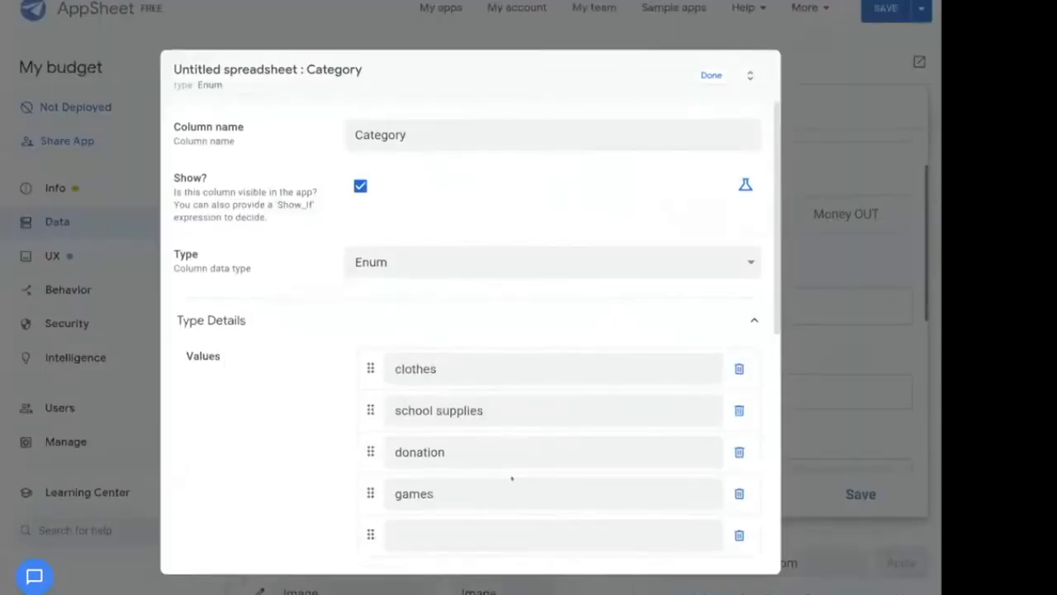
text(pocket money)
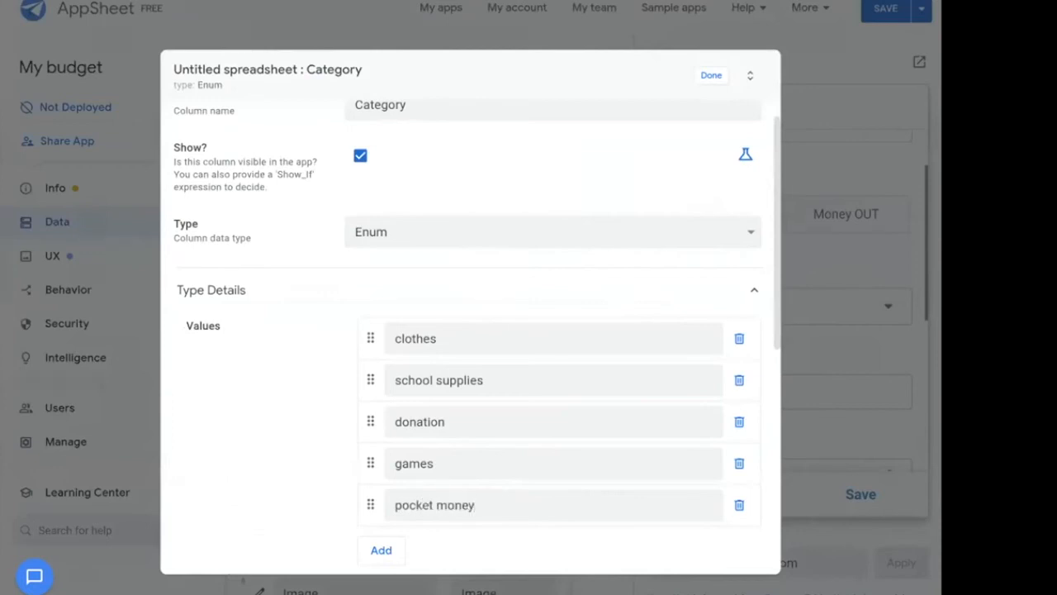
key(Return)
click(708, 75)
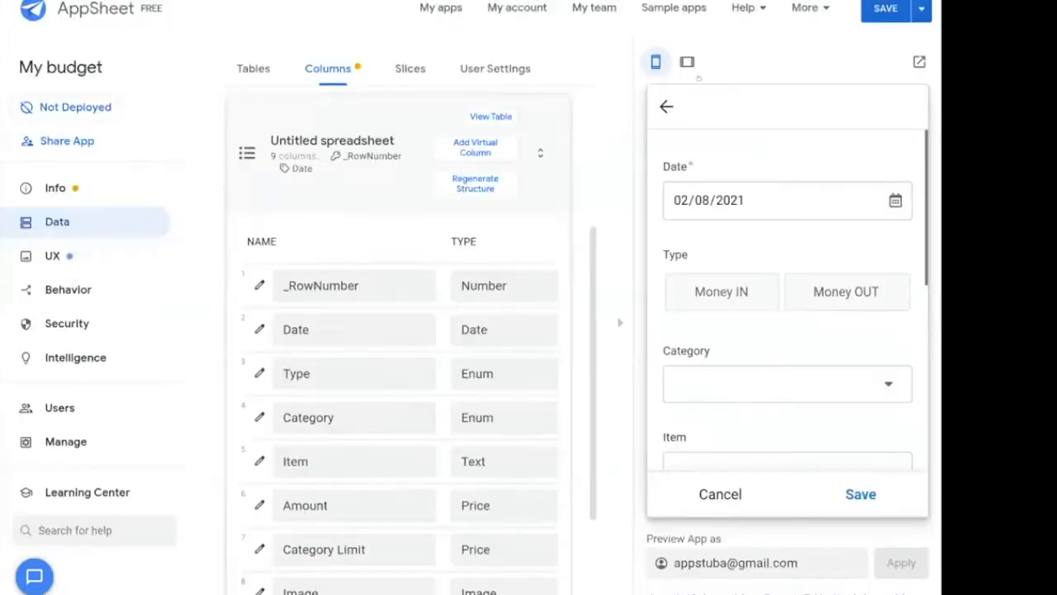
Save an entry with category pocket money, item dad, amount 20 and note 'more to come next week...'.
click(782, 397)
click(726, 297)
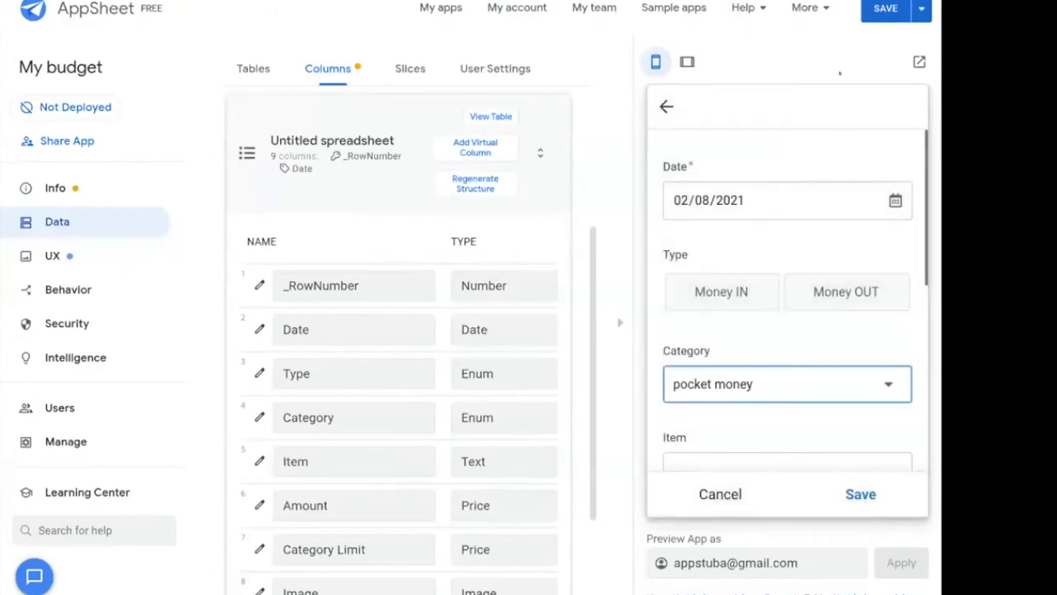
scroll(744, 396, down, 1)
click(744, 401)
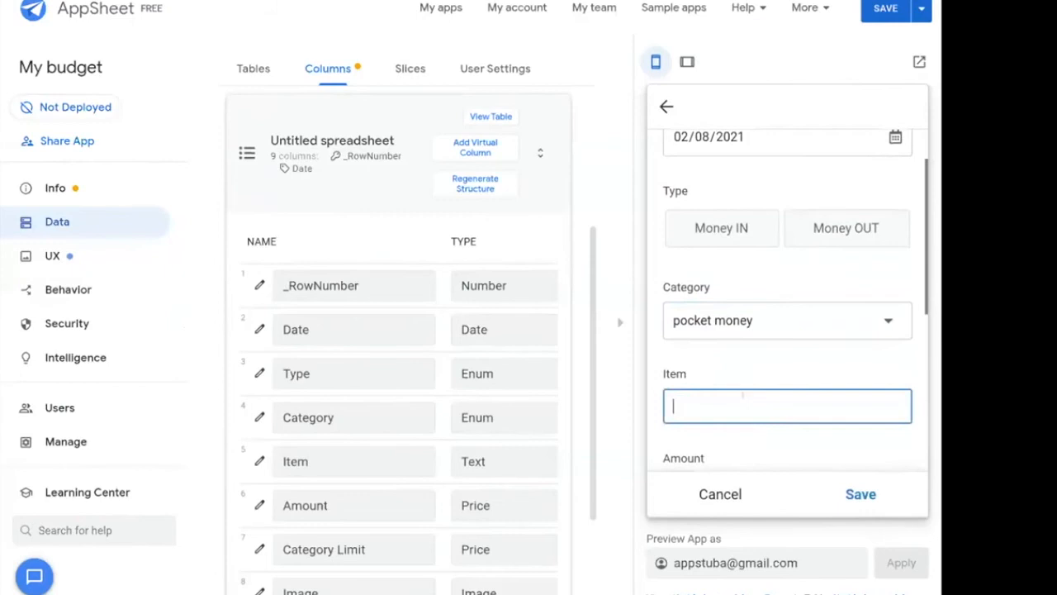
text(dad)
scroll(787, 298, down, 1)
click(743, 399)
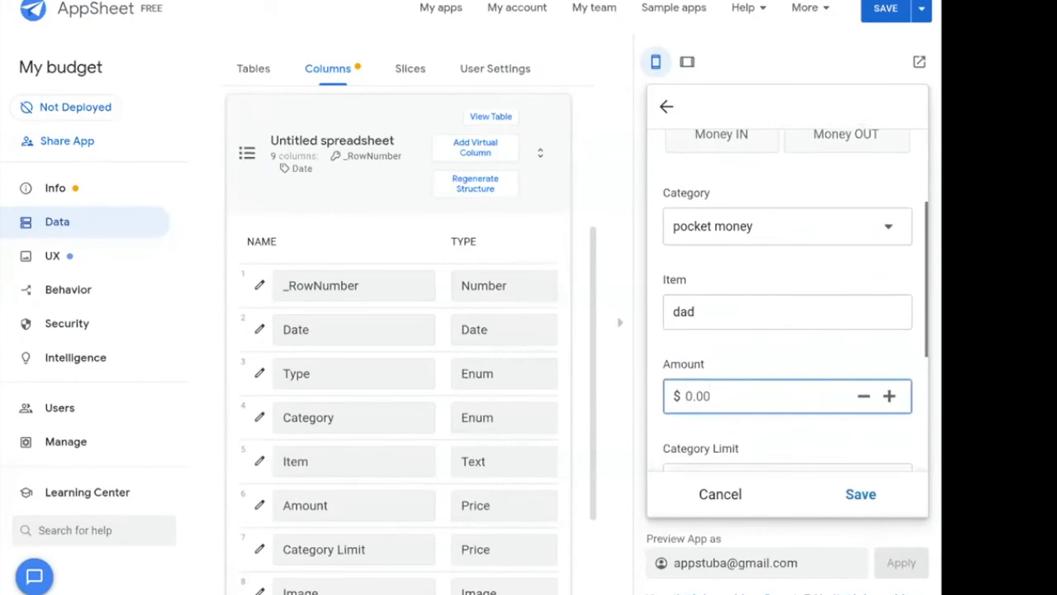
text(20)
scroll(732, 385, down, 1)
scroll(732, 385, down, 5)
scroll(747, 384, down, 1)
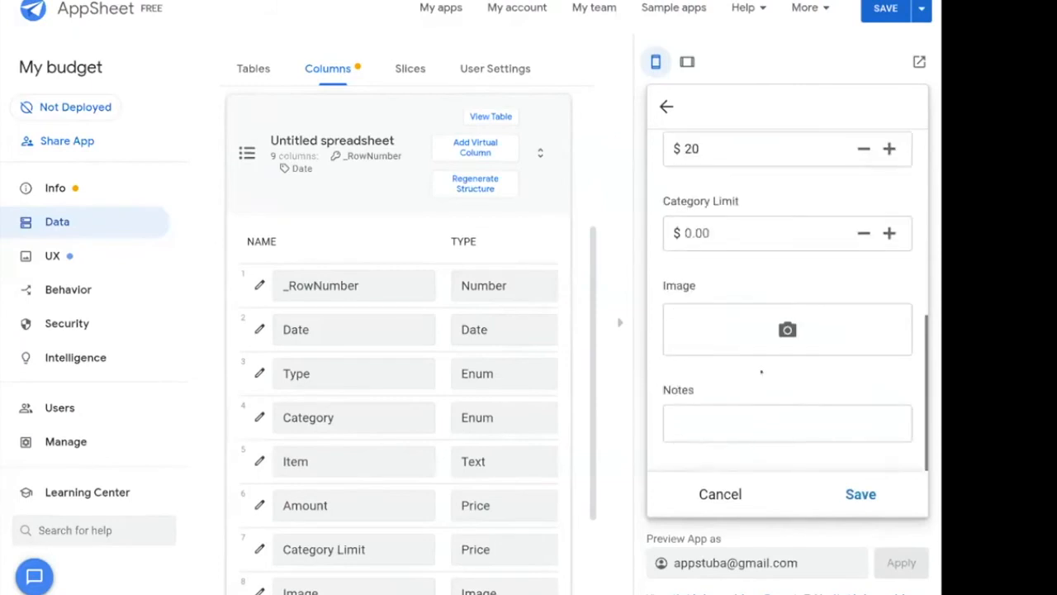
click(755, 421)
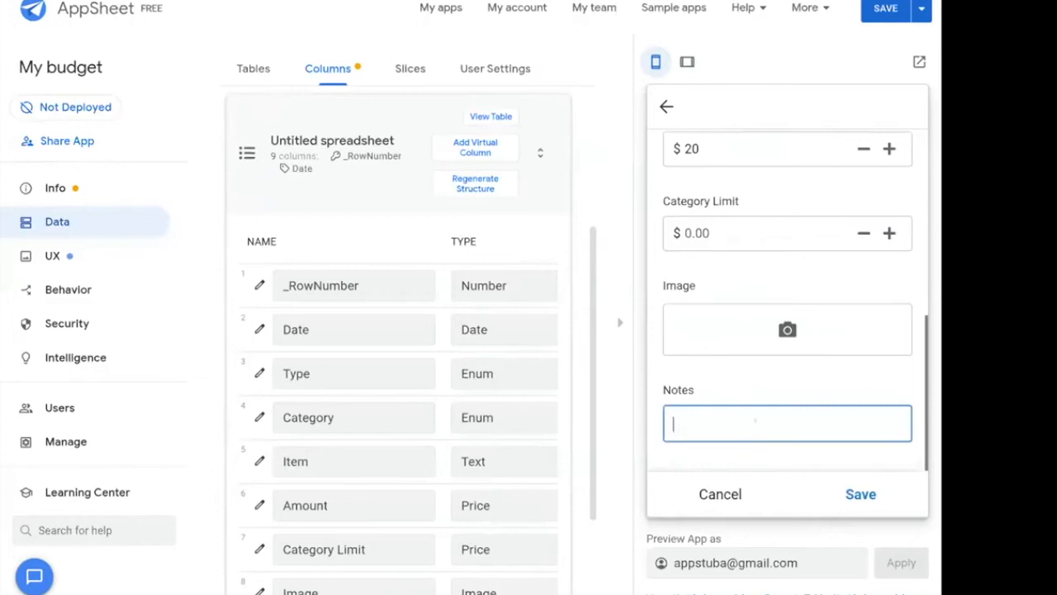
text(more to come next week...)
click(860, 494)
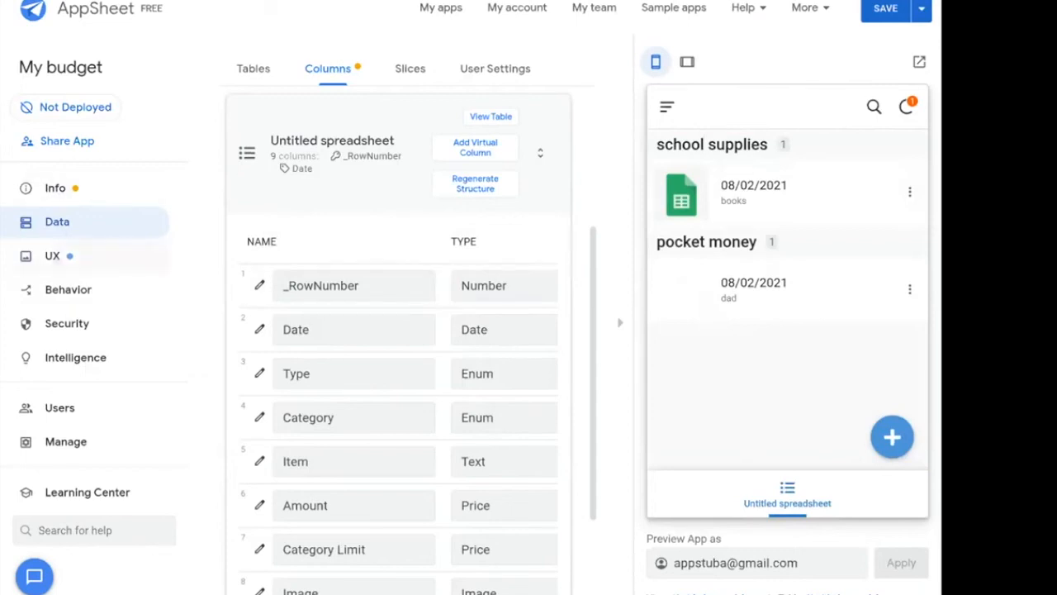
Go to the UX views page and save the app's pending changes.
click(52, 255)
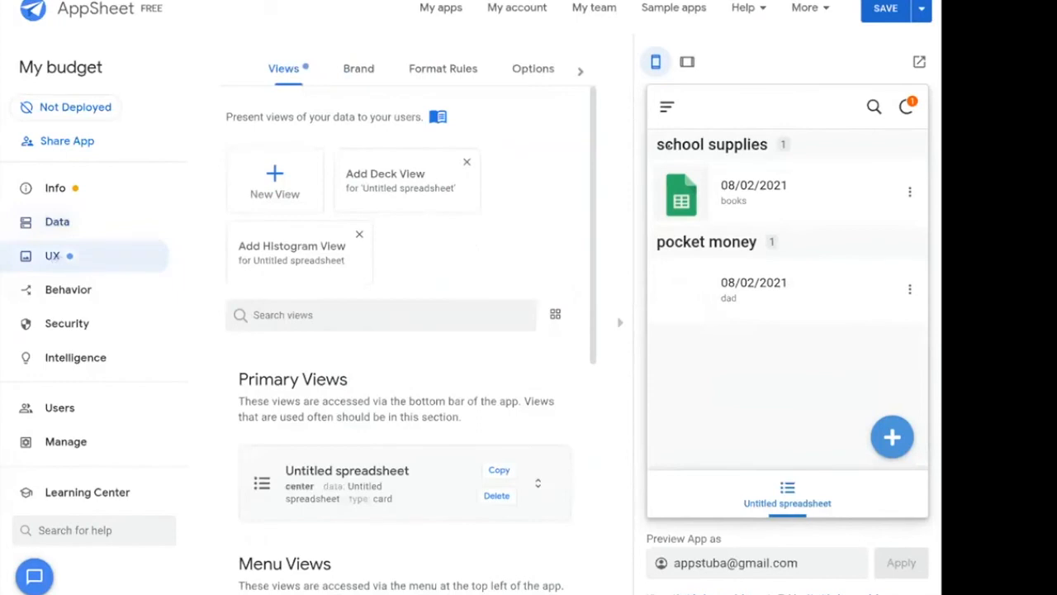
click(884, 14)
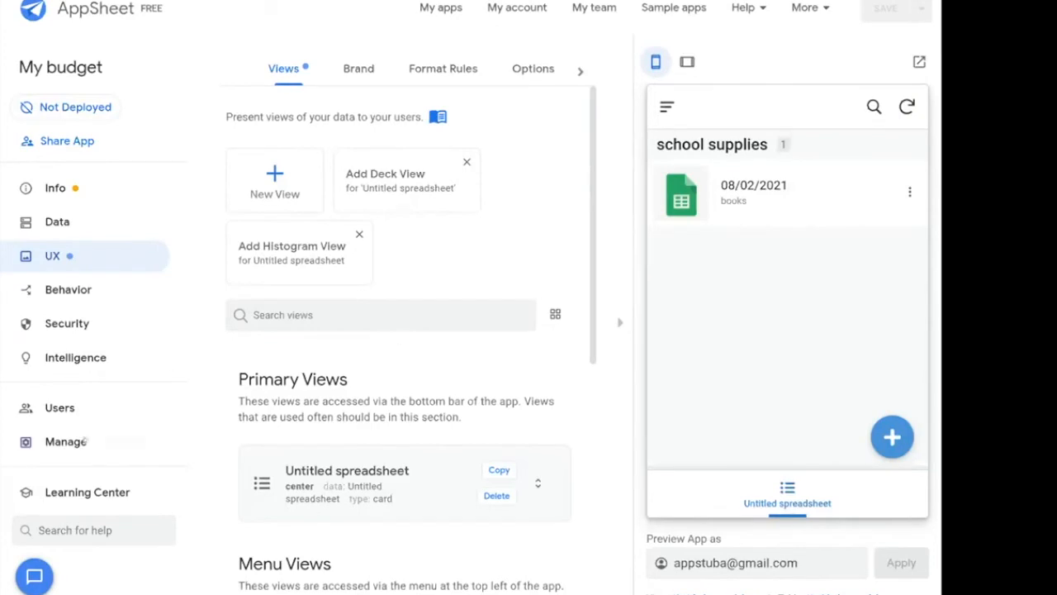
Load the version history under Manage > Versions, showing versions 1.000001 through 1.000004.
click(66, 444)
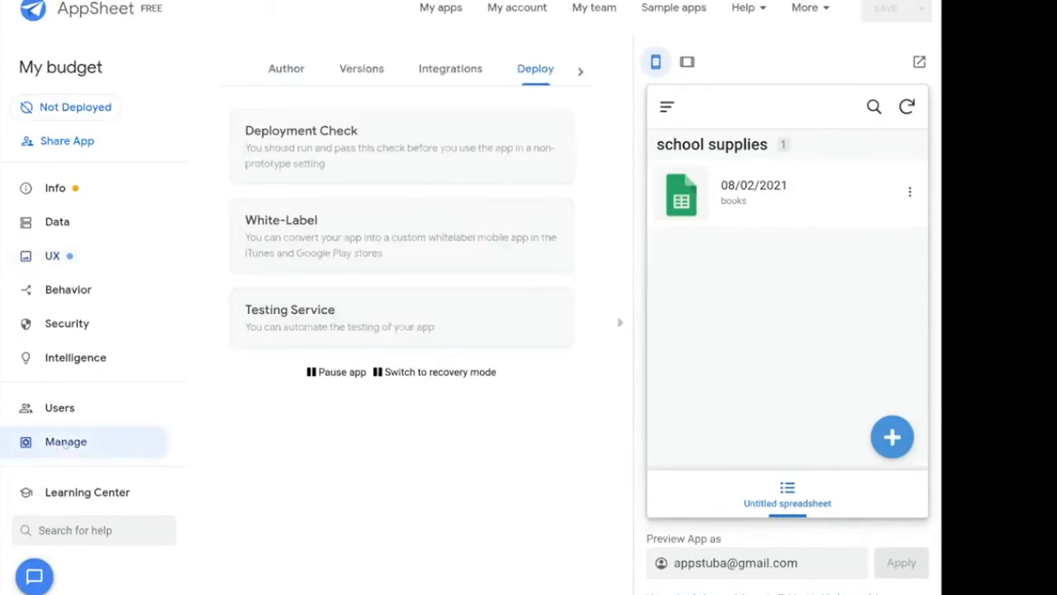
click(359, 83)
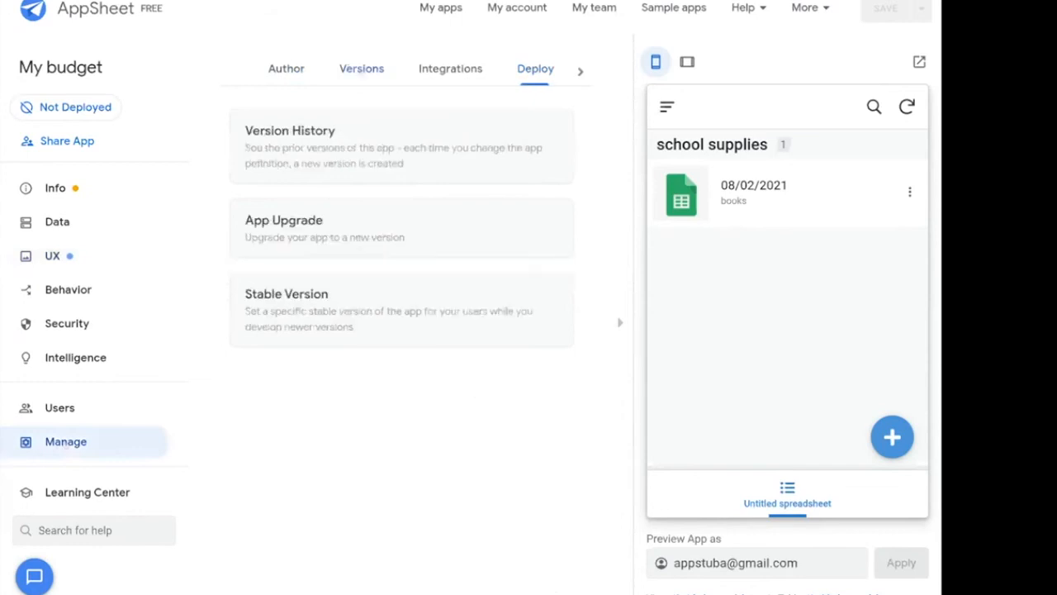
click(294, 141)
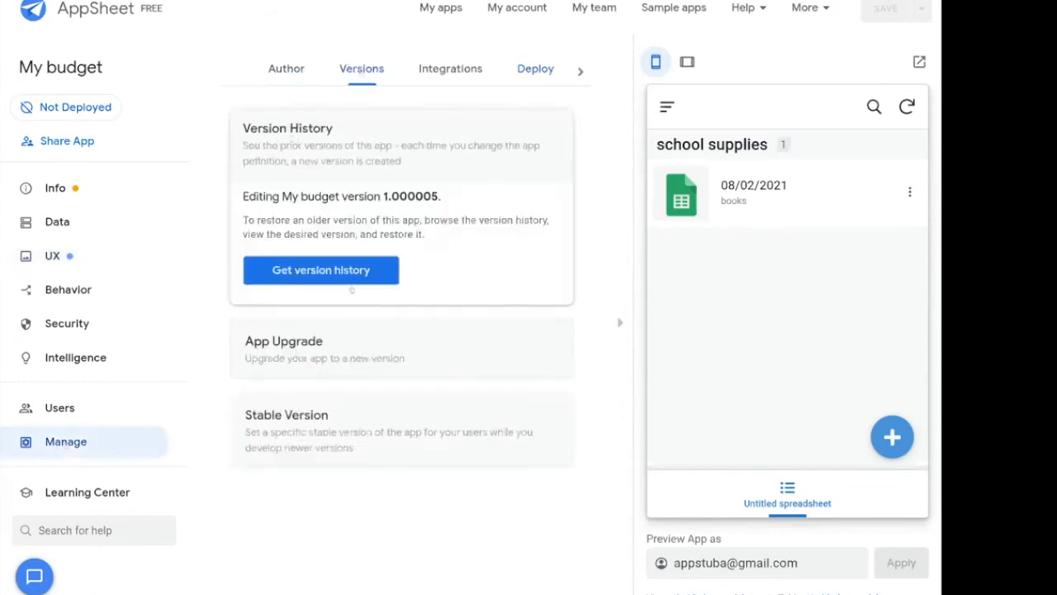
click(340, 278)
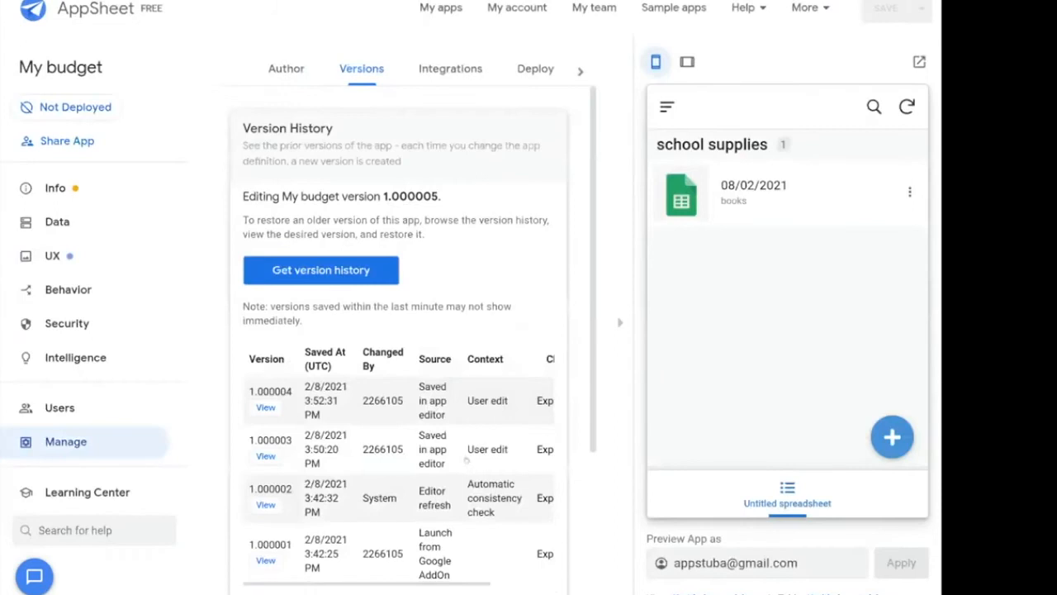
scroll(271, 404, down, 1)
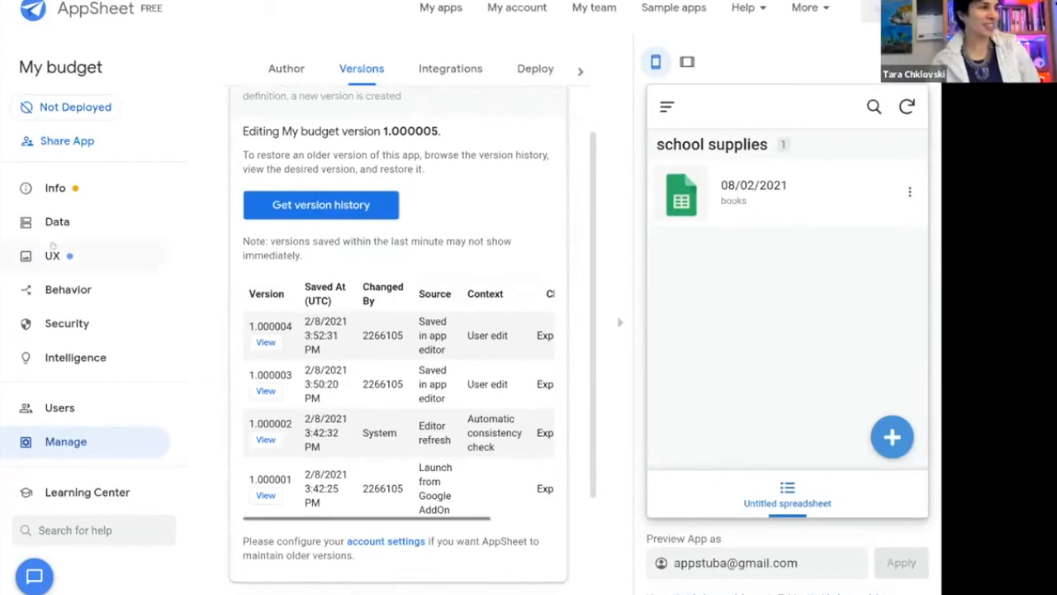
Expand the Untitled spreadsheet primary view's settings on the UX Views page.
click(52, 256)
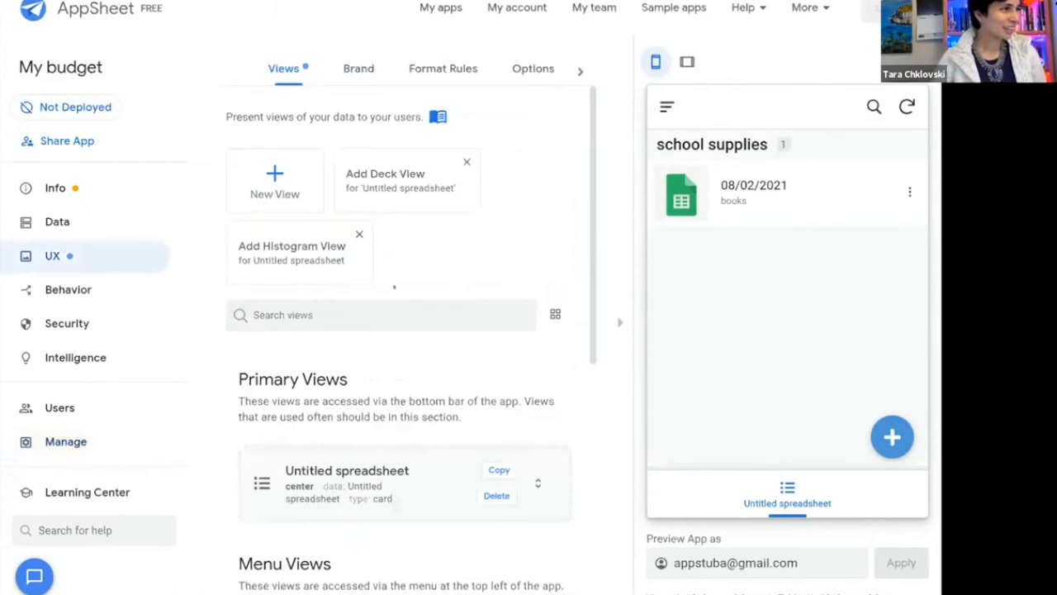
scroll(377, 265, down, 1)
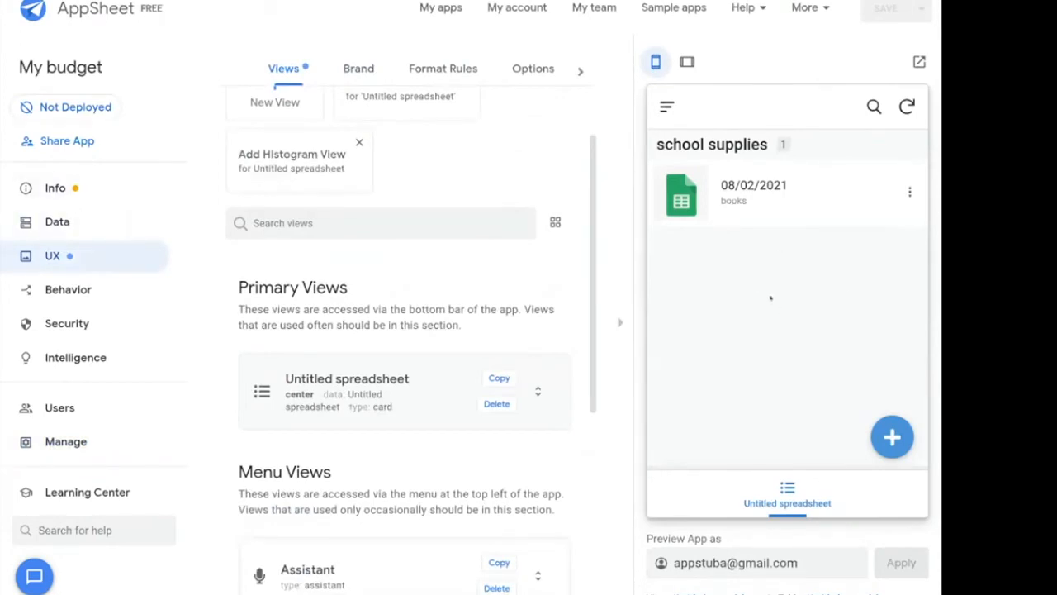
scroll(392, 306, down, 1)
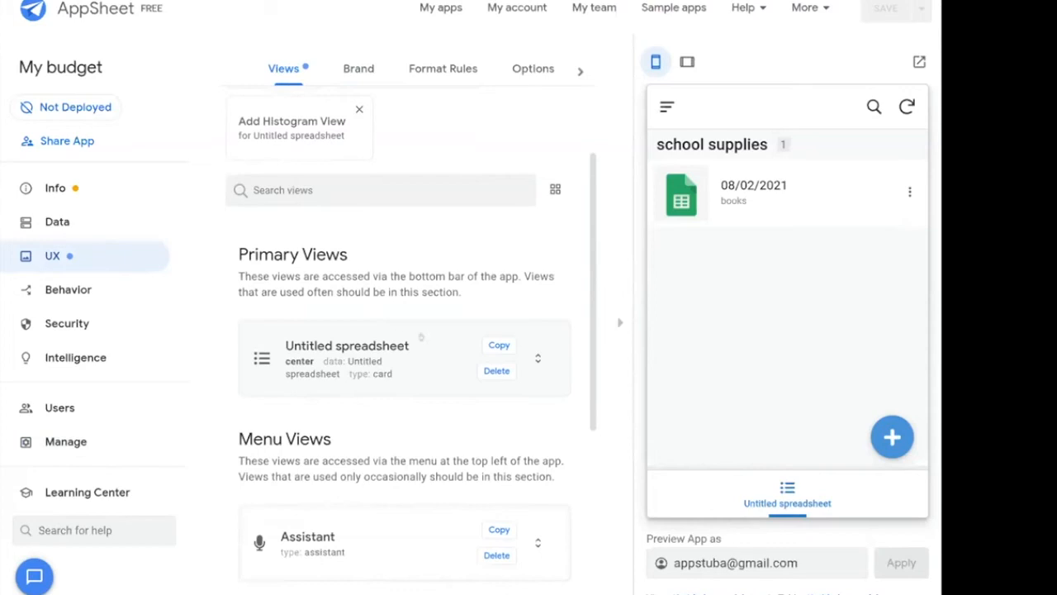
click(378, 334)
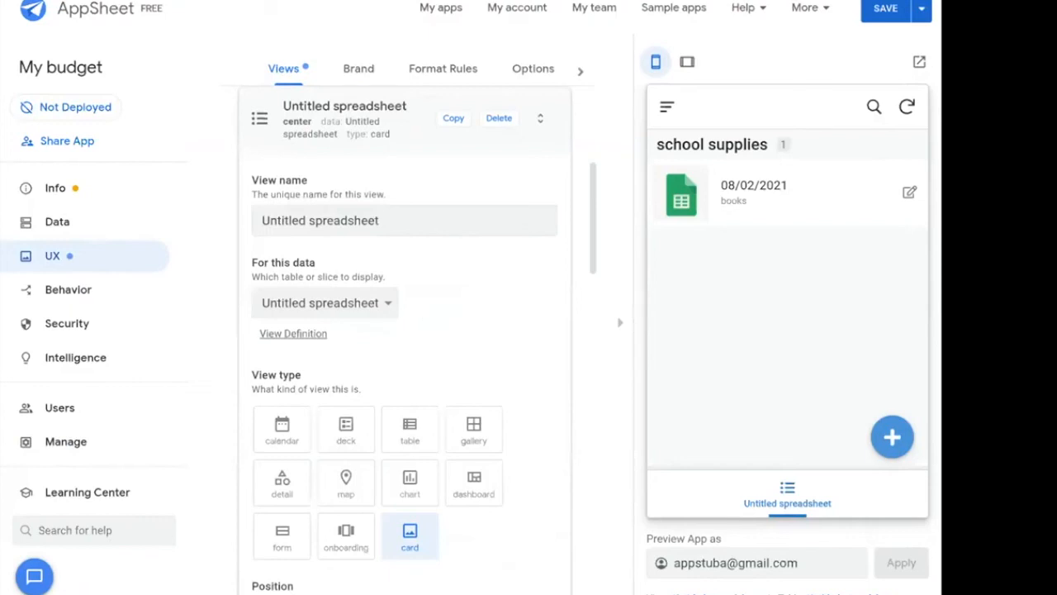
Switch the Untitled spreadsheet view type from card to gallery, then to deck.
click(475, 437)
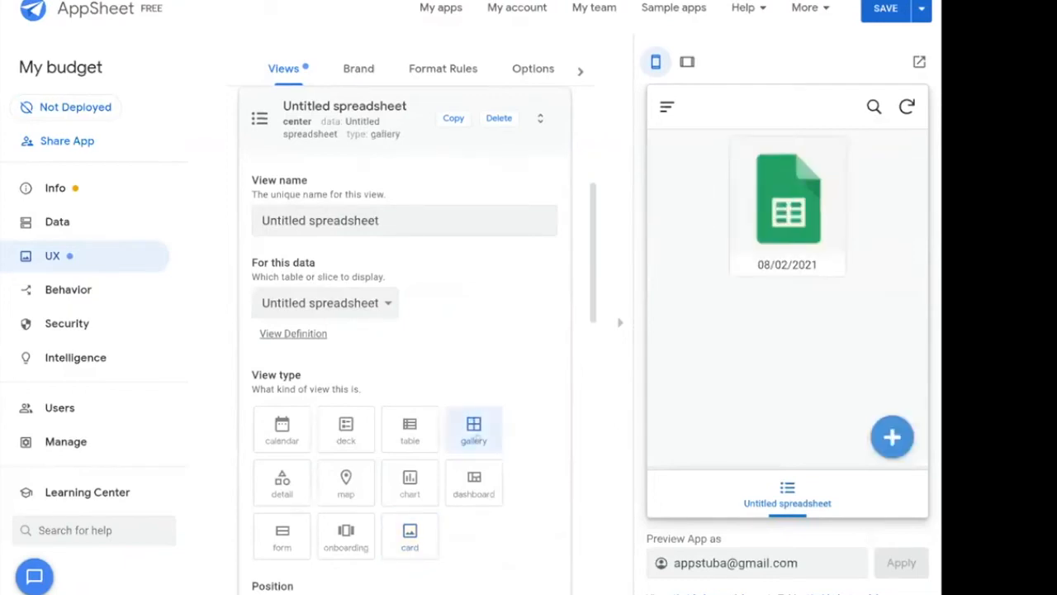
click(345, 430)
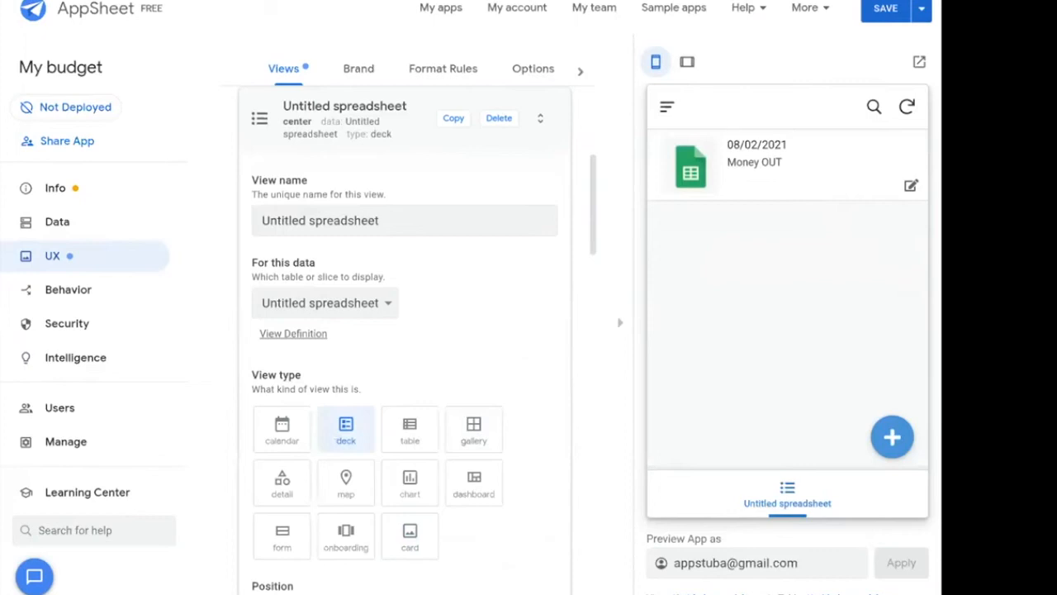
scroll(394, 198, down, 2)
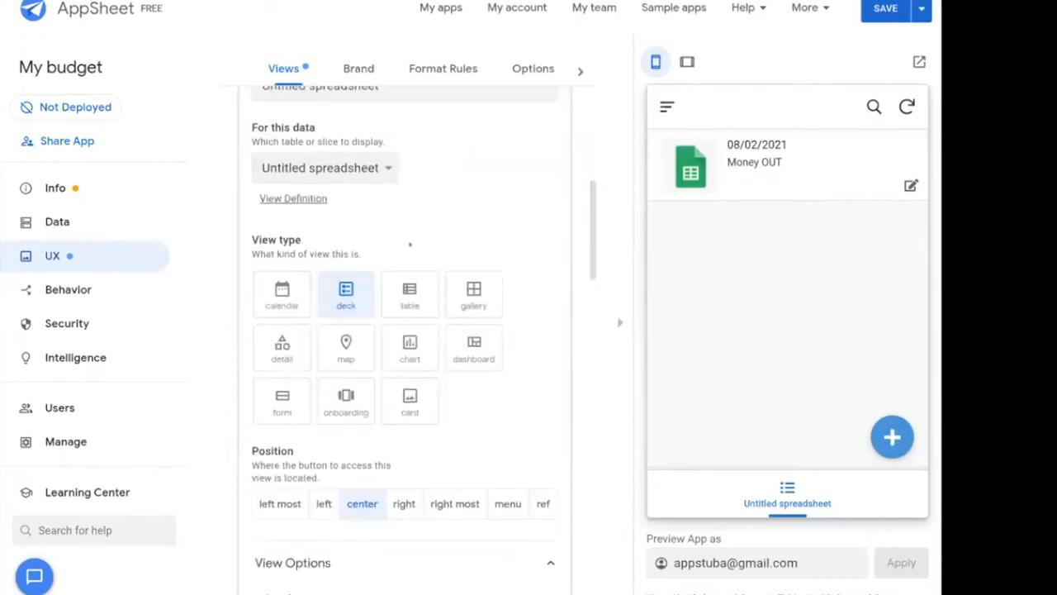
scroll(394, 199, down, 2)
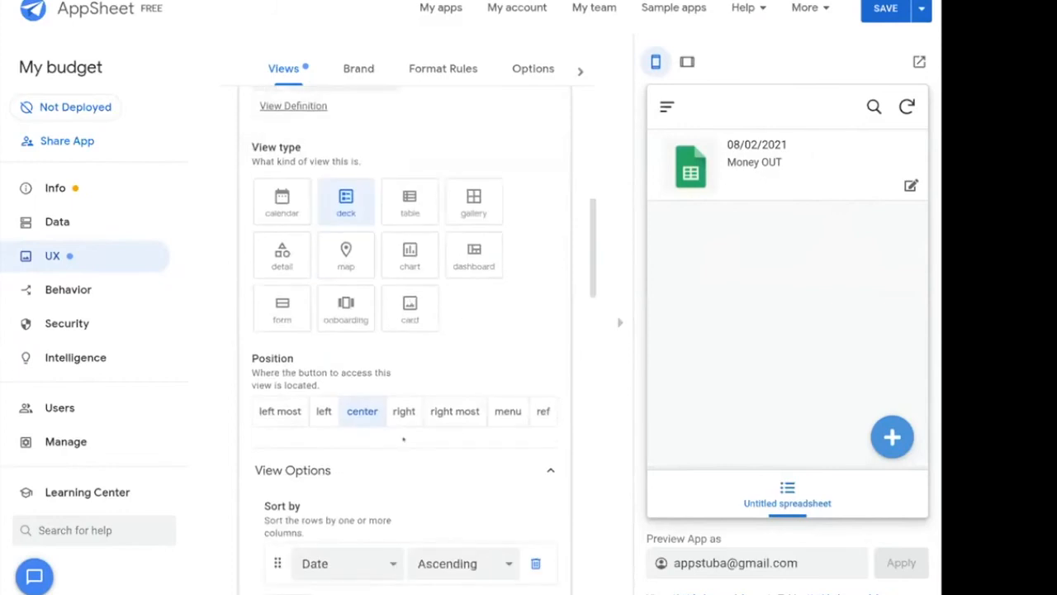
scroll(404, 440, down, 1)
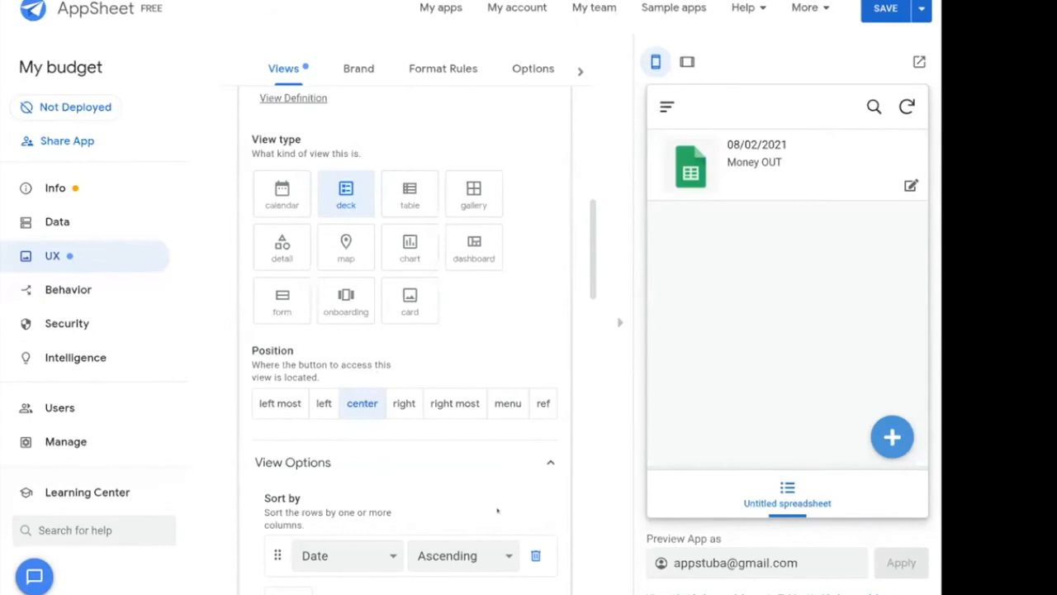
scroll(497, 511, down, 3)
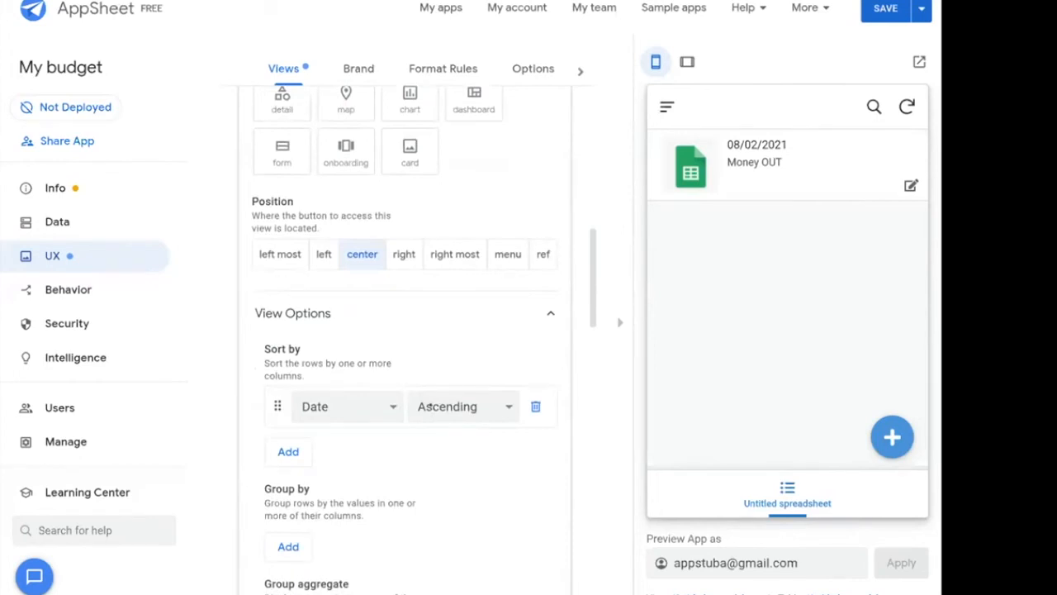
Change the Date sort order to Descending.
click(428, 407)
click(443, 461)
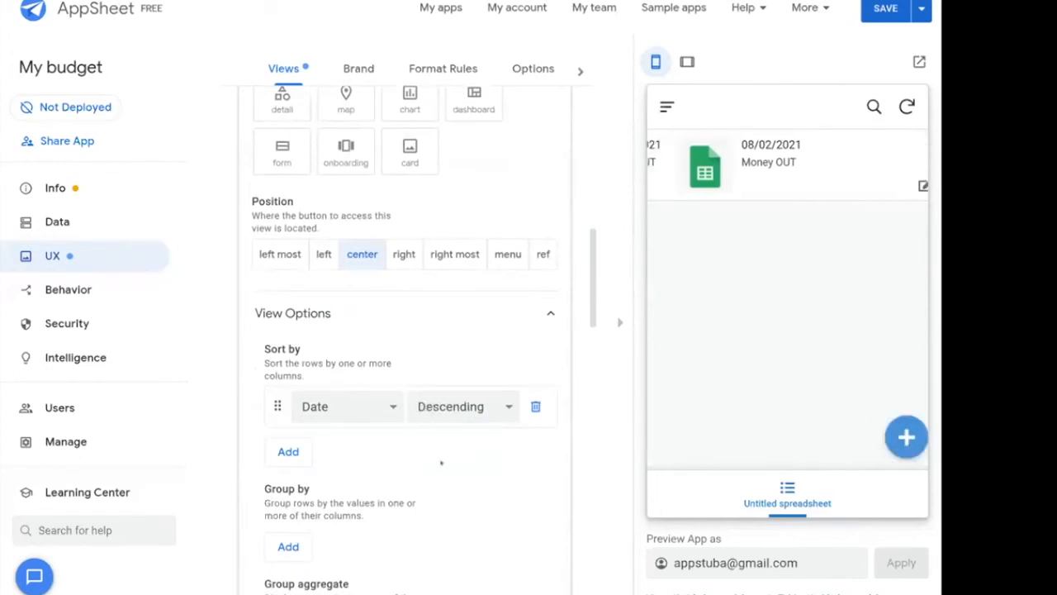
scroll(438, 461, down, 3)
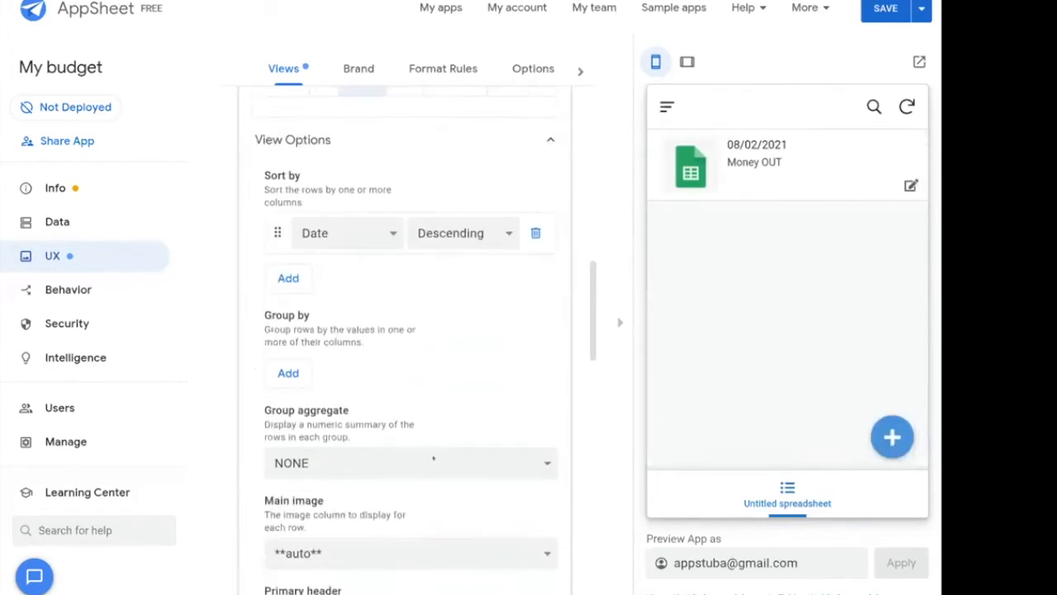
scroll(432, 459, down, 1)
scroll(402, 452, up, 3)
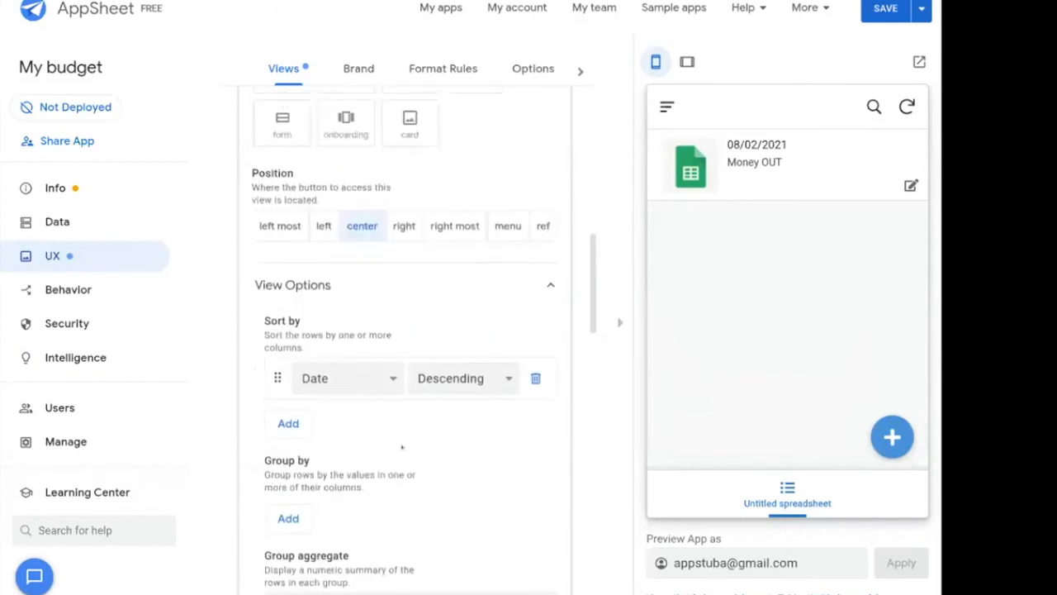
scroll(353, 463, down, 4)
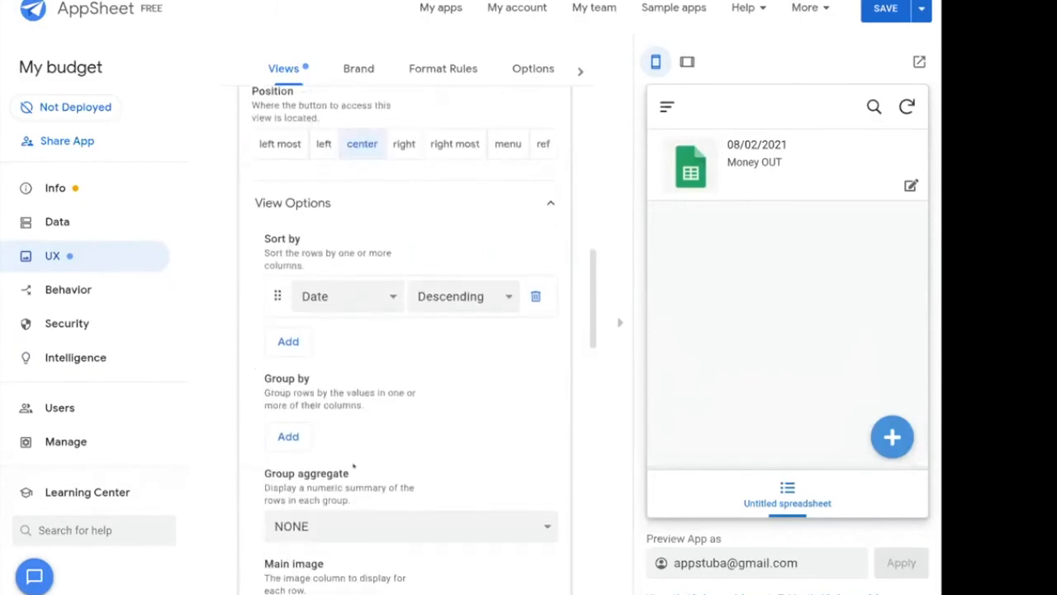
scroll(352, 467, down, 2)
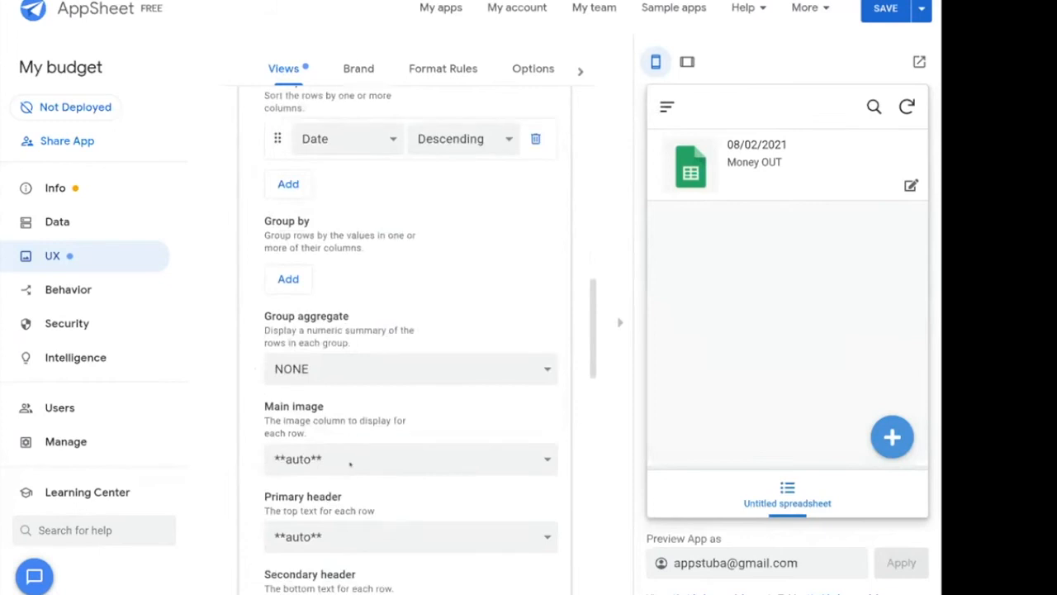
Check the primary header and Main image dropdowns, leaving Main image on auto.
click(350, 474)
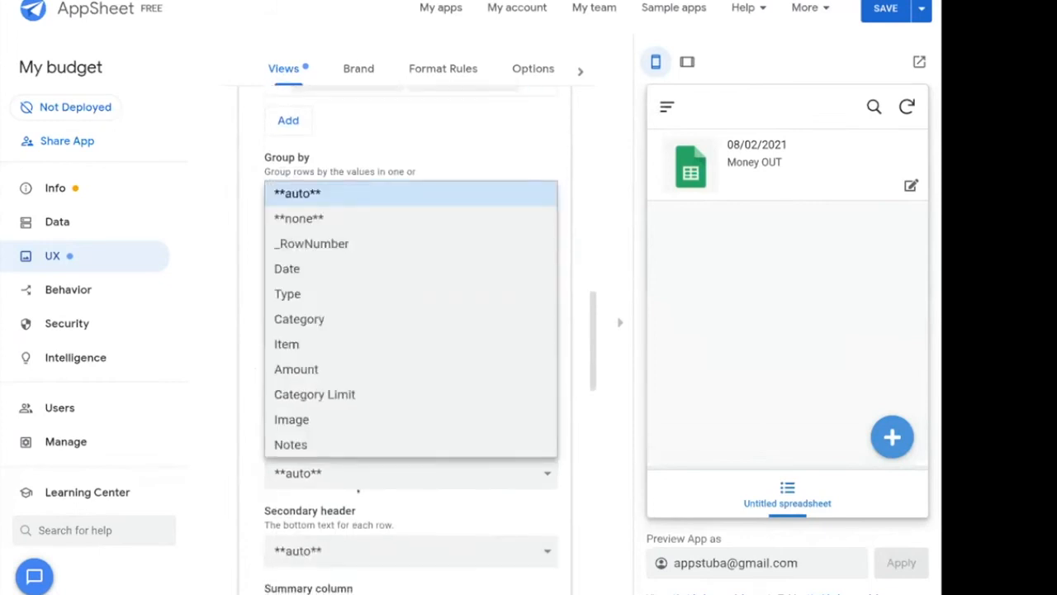
click(377, 502)
click(348, 396)
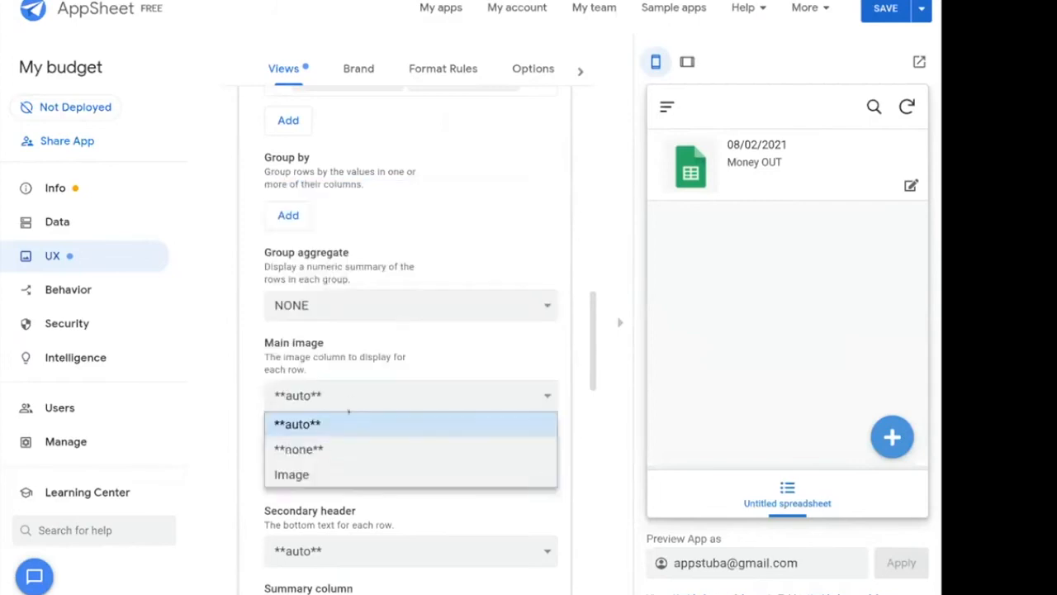
click(344, 397)
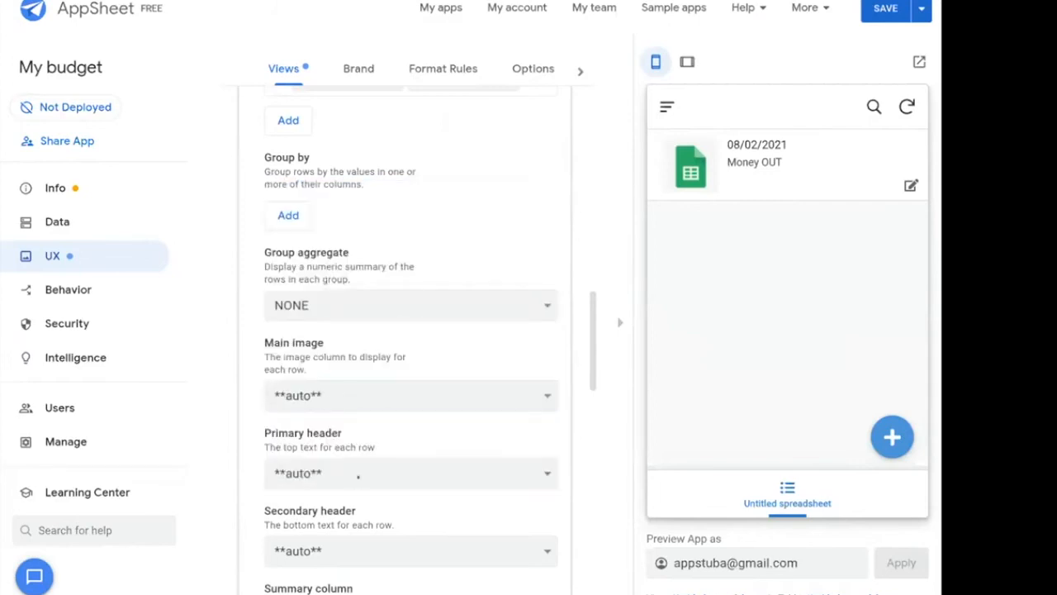
scroll(357, 476, down, 1)
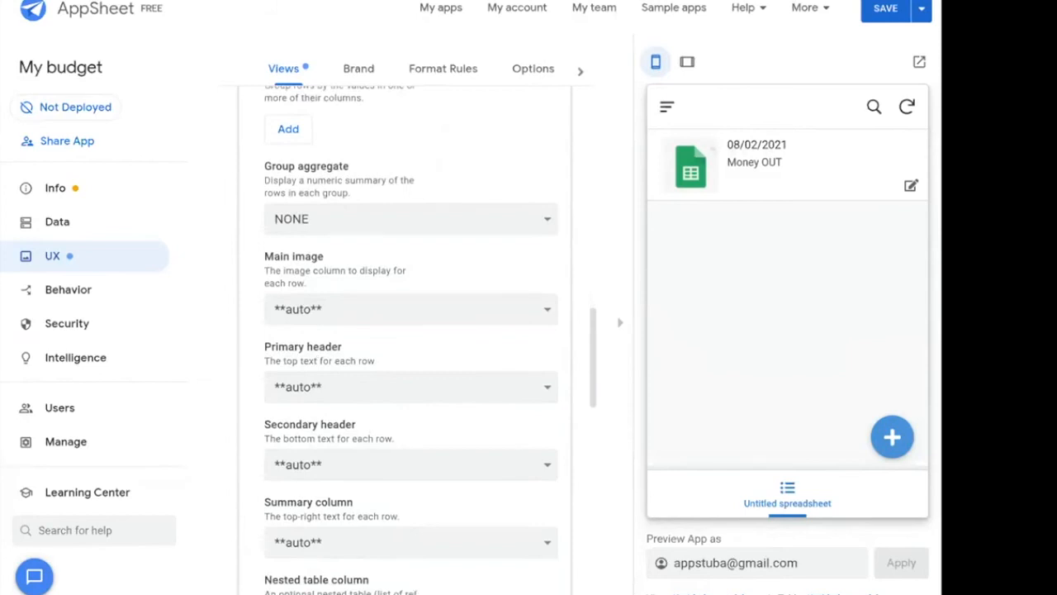
Set deck rows to show Date as primary header, Category as secondary header, and Amount as summary.
click(332, 386)
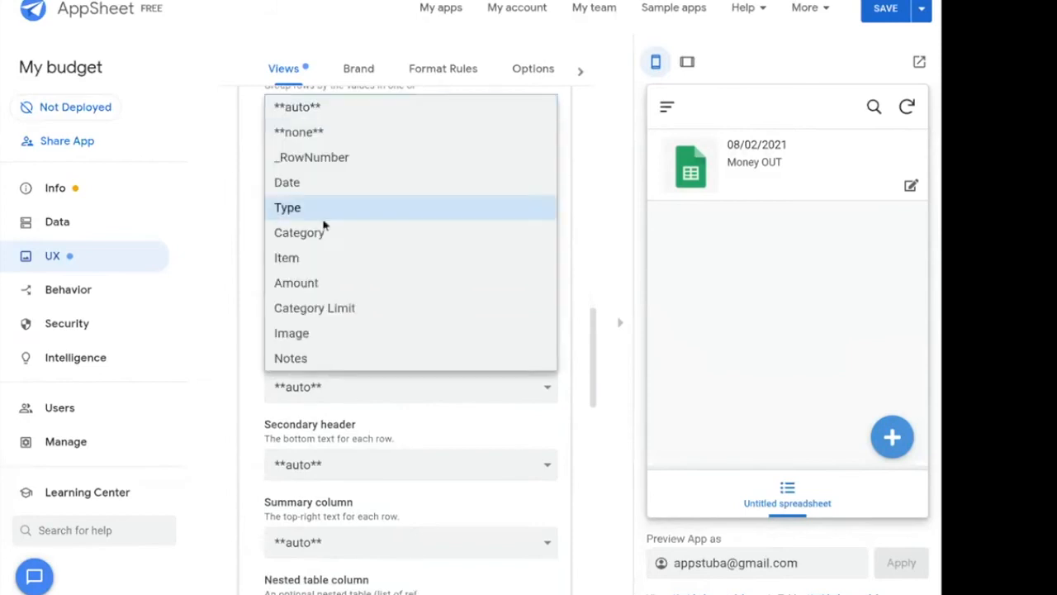
click(323, 183)
scroll(440, 371, down, 1)
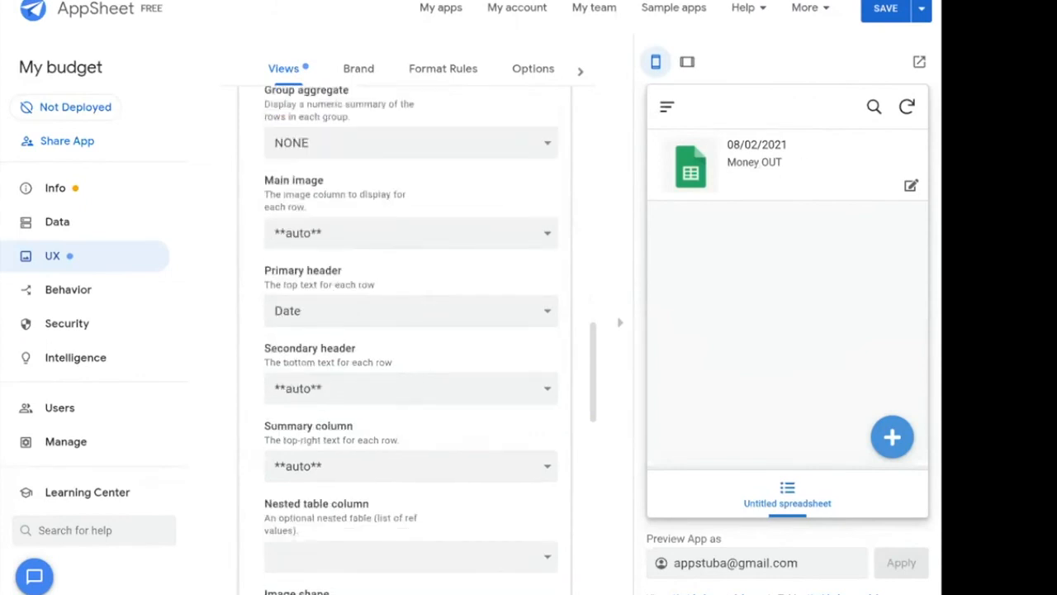
click(344, 387)
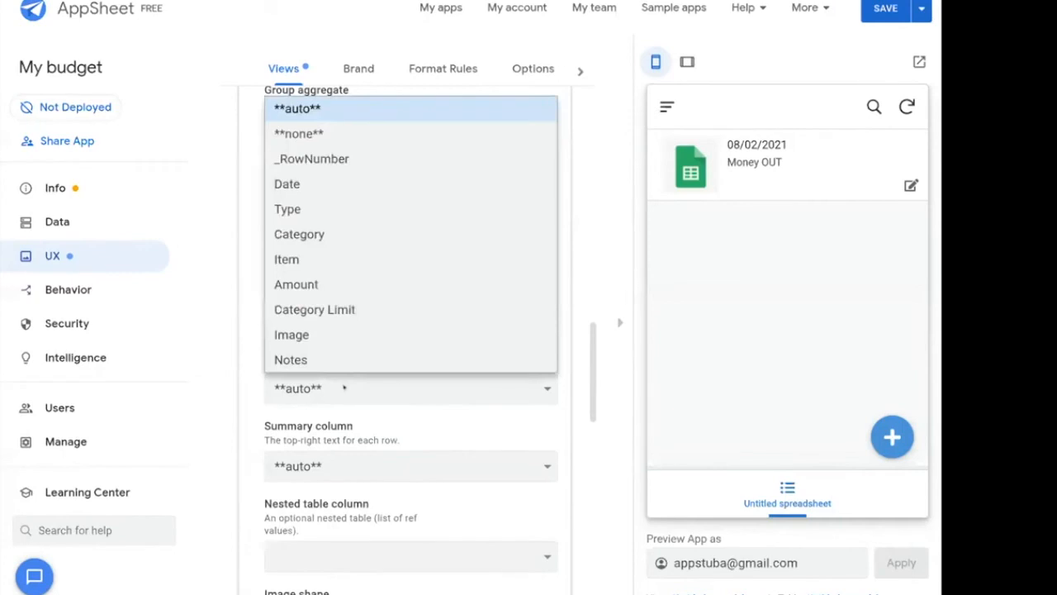
click(320, 234)
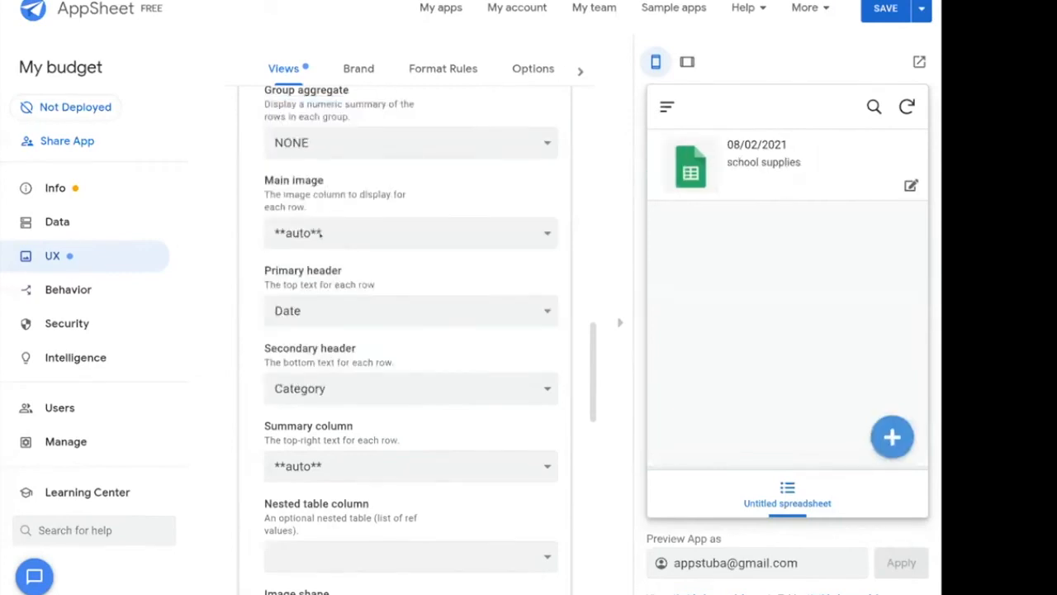
scroll(387, 426, down, 1)
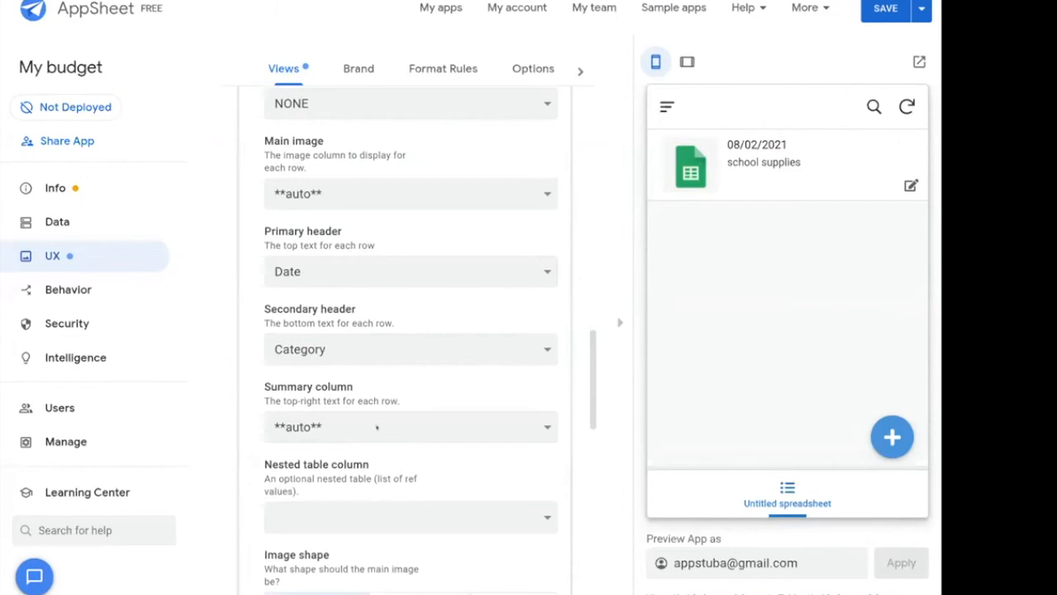
click(375, 428)
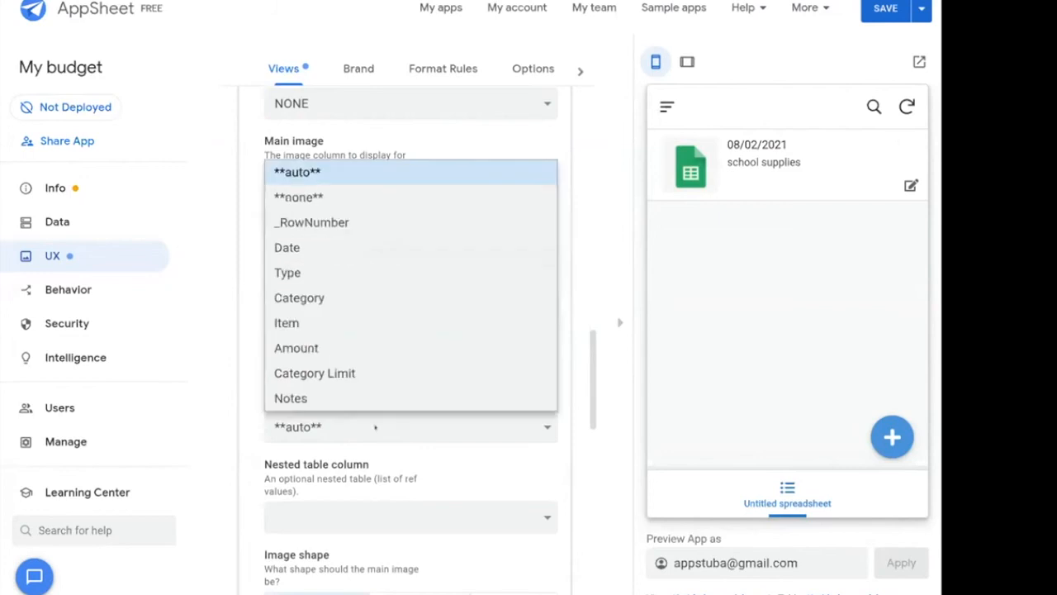
click(320, 350)
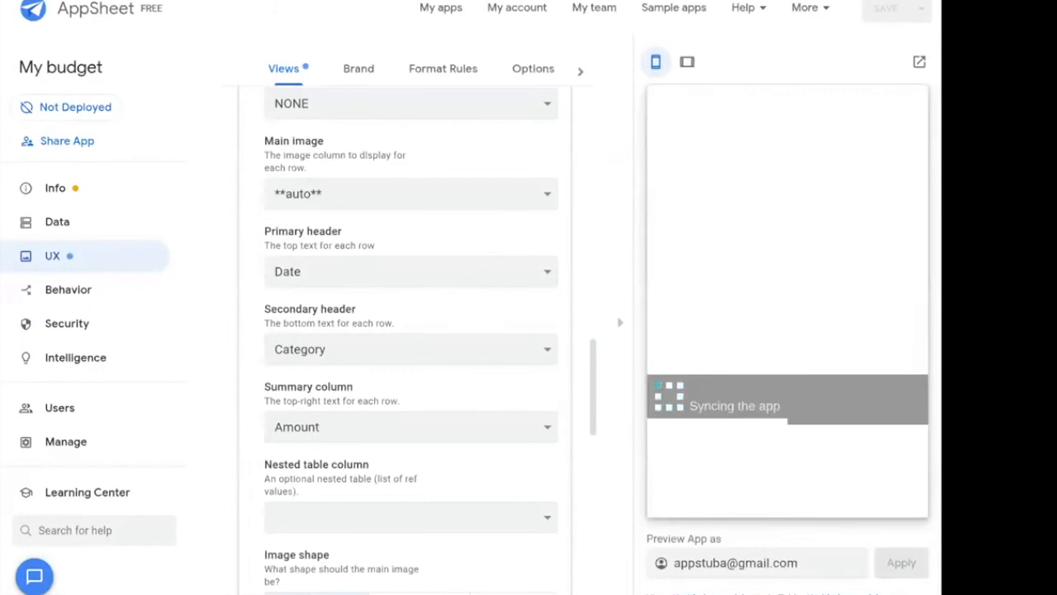
Make the row images round, save the app, and switch to the Drive window.
scroll(443, 324, down, 1)
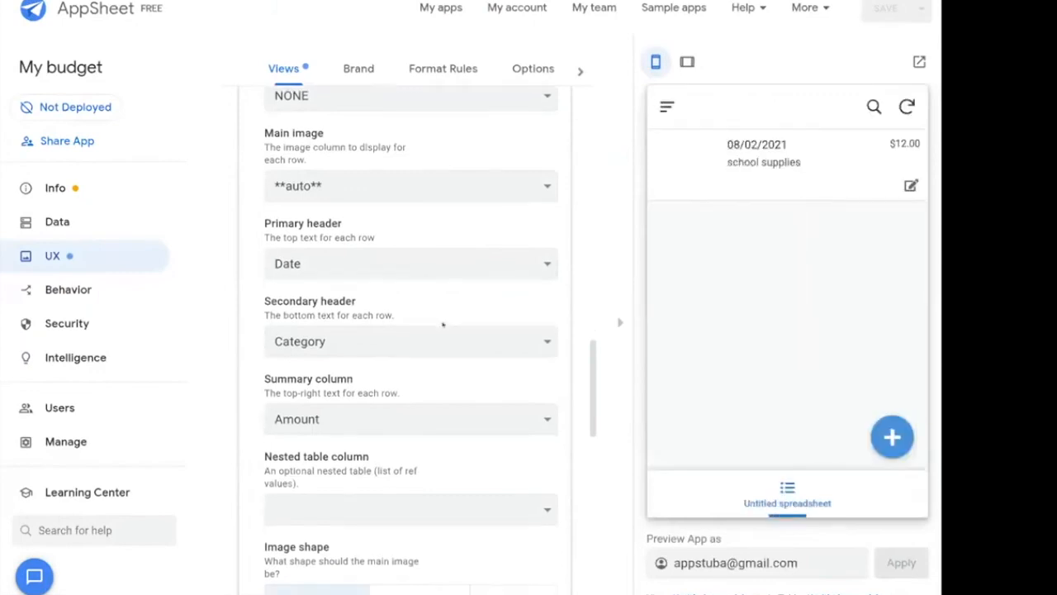
scroll(443, 324, down, 2)
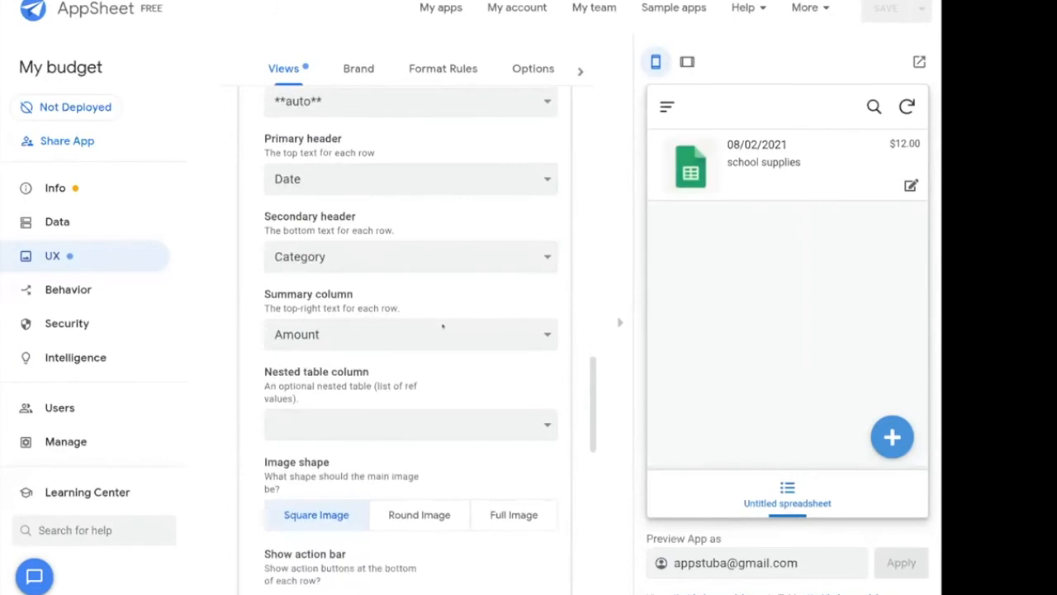
click(438, 513)
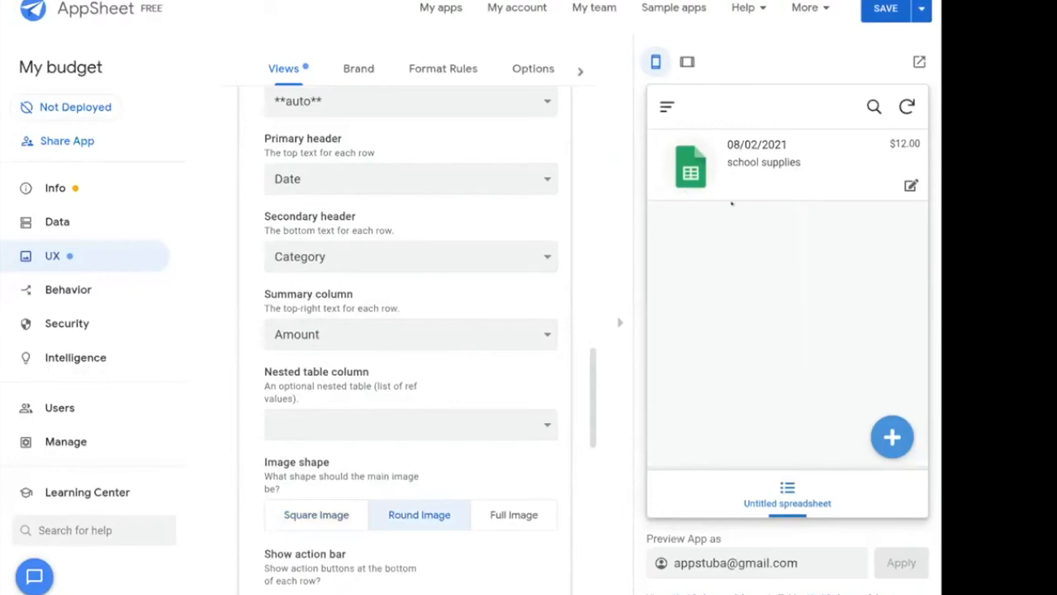
click(885, 10)
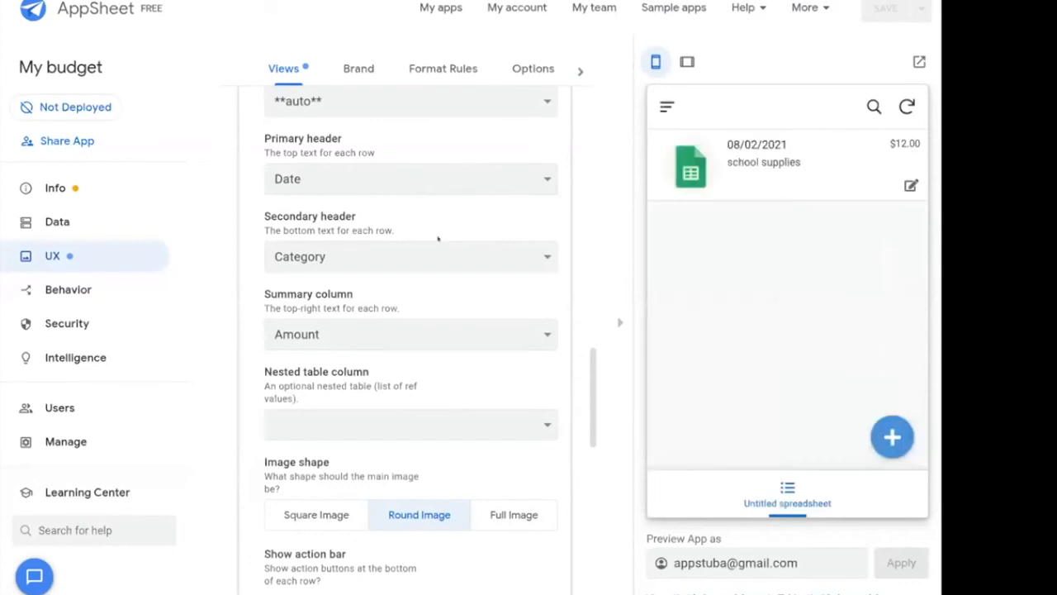
key(alt+Tab)
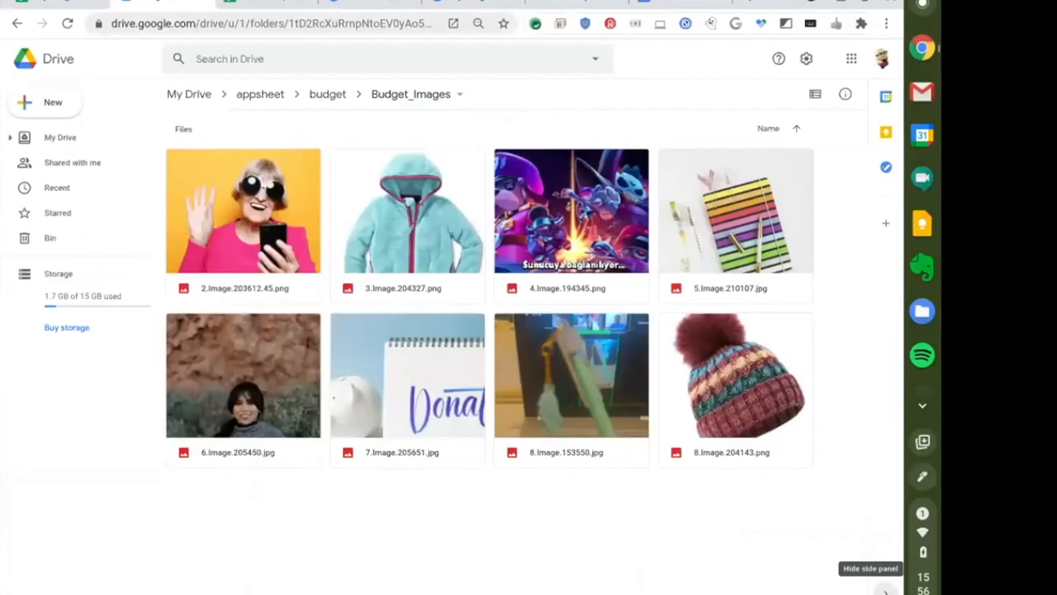
Switch to the mybudgetbuddy editor and view its Budget table columns.
click(472, 5)
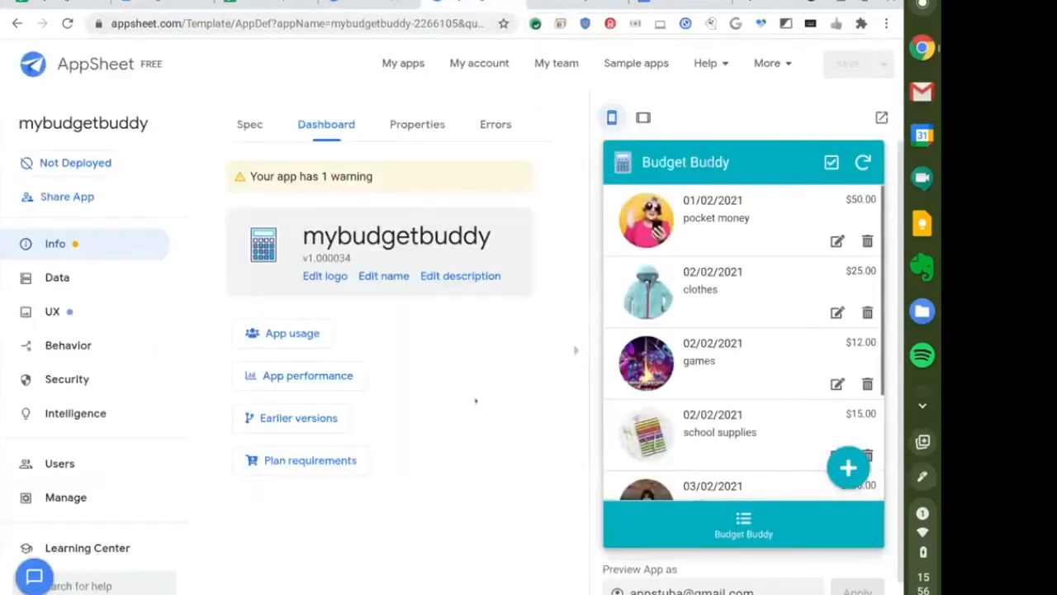
click(25, 281)
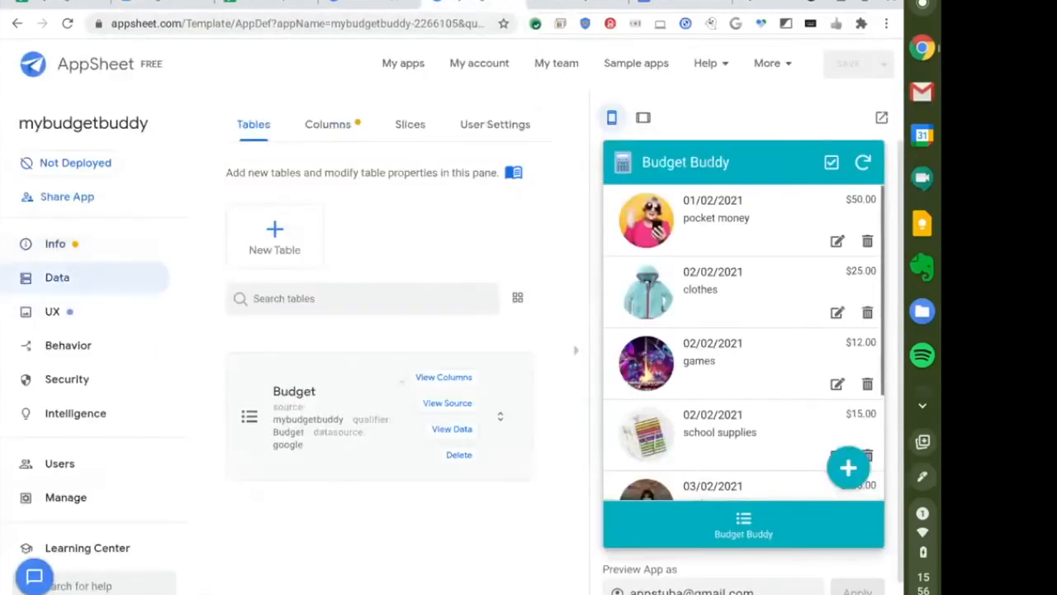
click(443, 378)
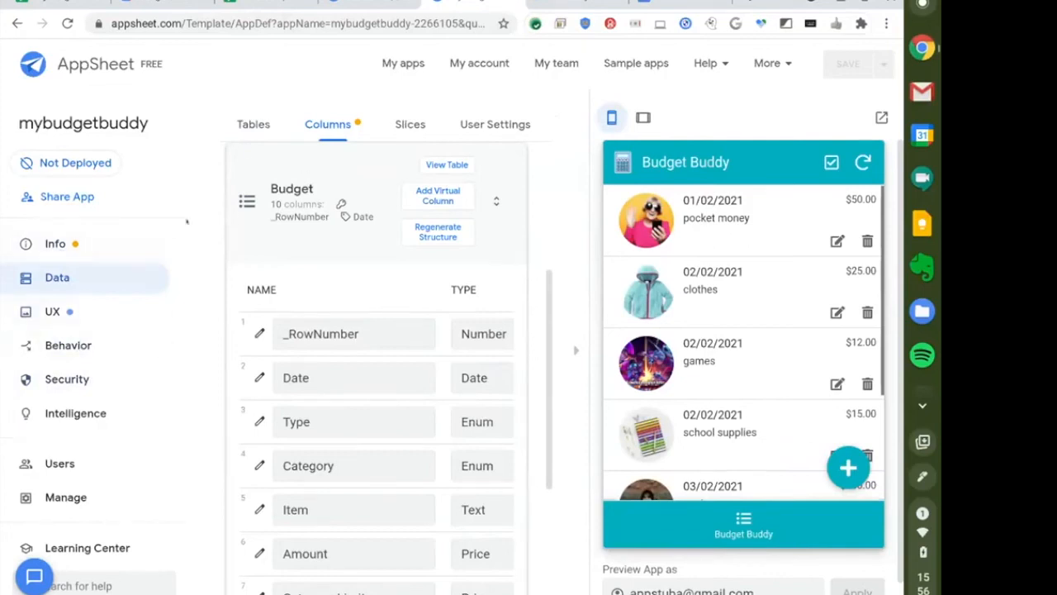
Glance at the app's warnings, then go to the UX Brand settings.
click(59, 248)
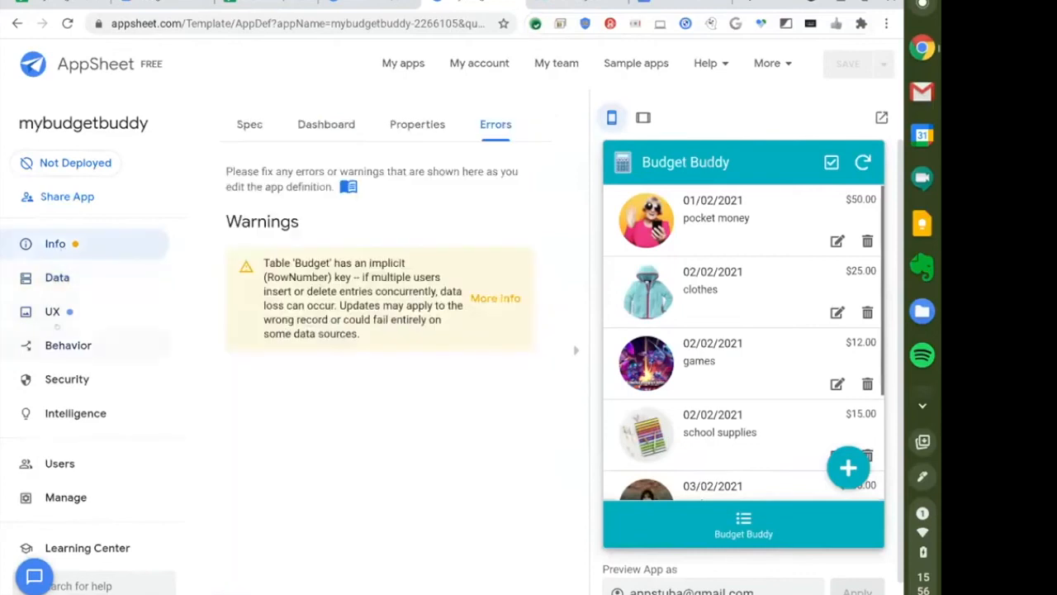
click(53, 310)
click(355, 124)
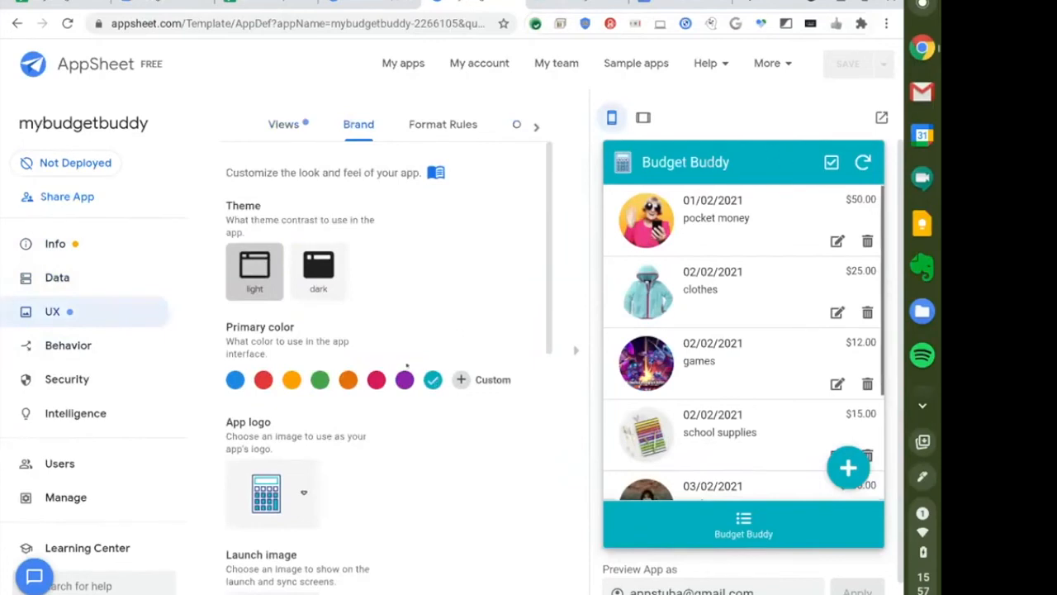
Try a purple primary colour, revert to teal, and browse logo icons while keeping the calculator.
click(404, 379)
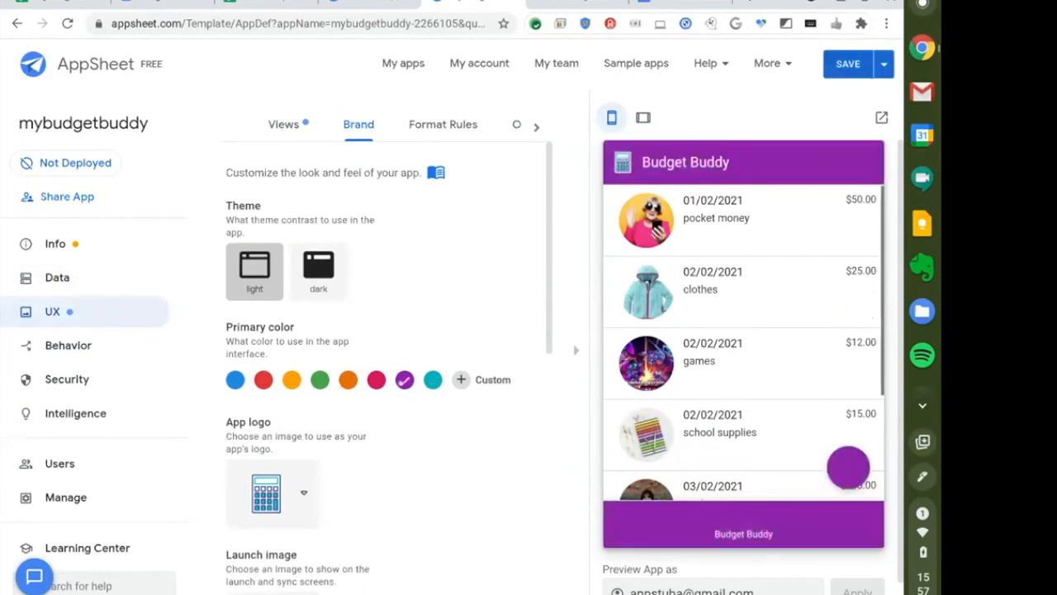
click(432, 379)
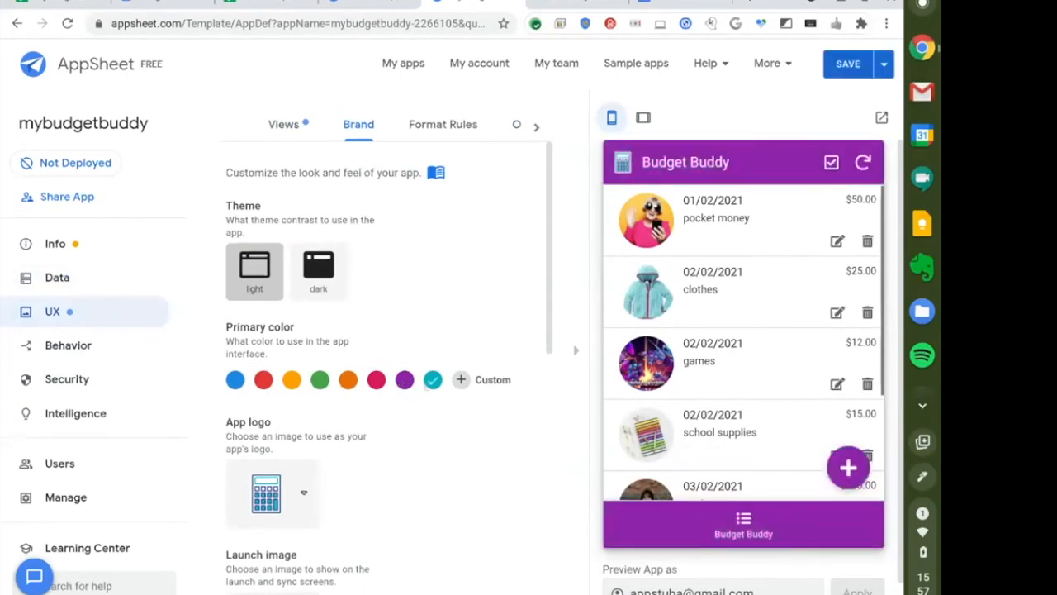
scroll(426, 446, down, 3)
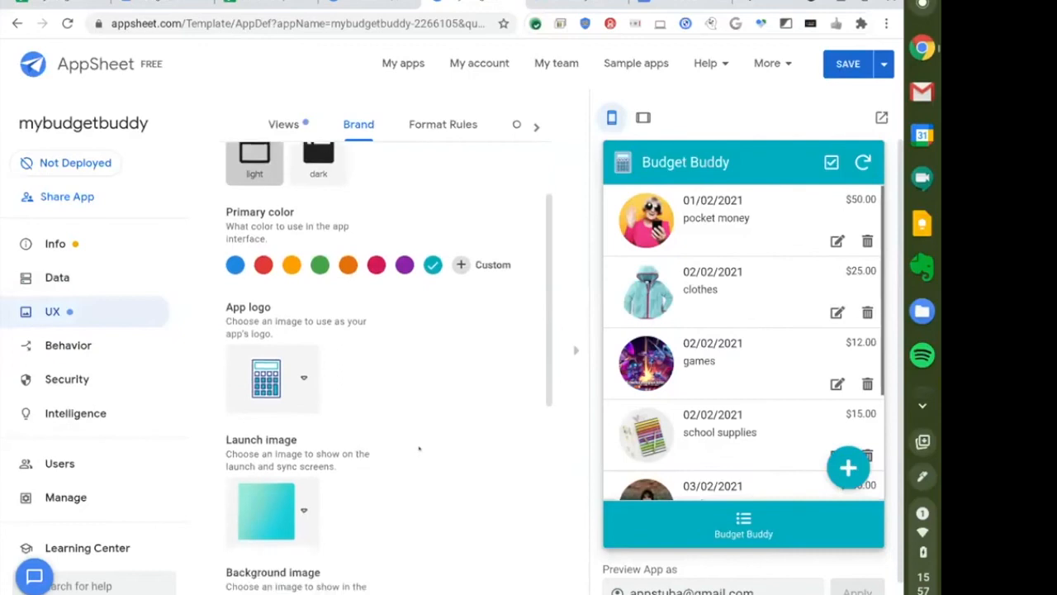
click(303, 366)
scroll(376, 372, down, 4)
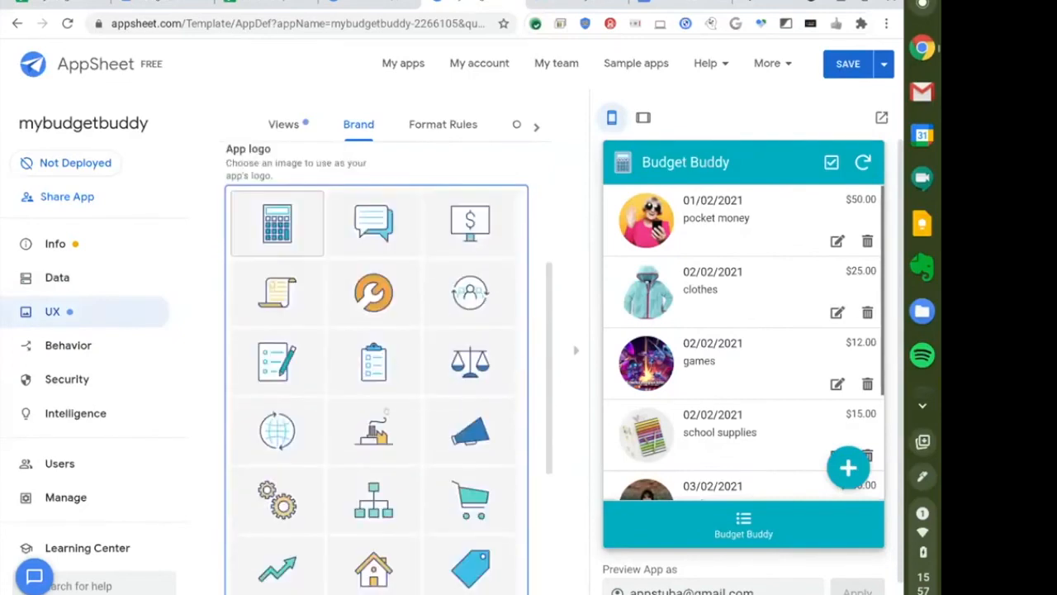
scroll(460, 451, down, 3)
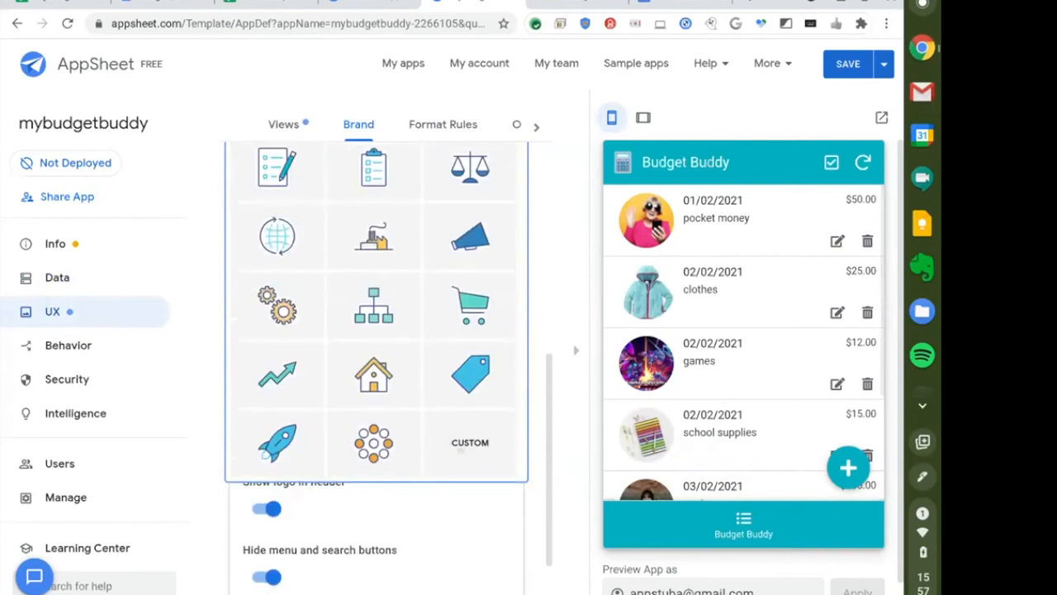
scroll(461, 450, up, 8)
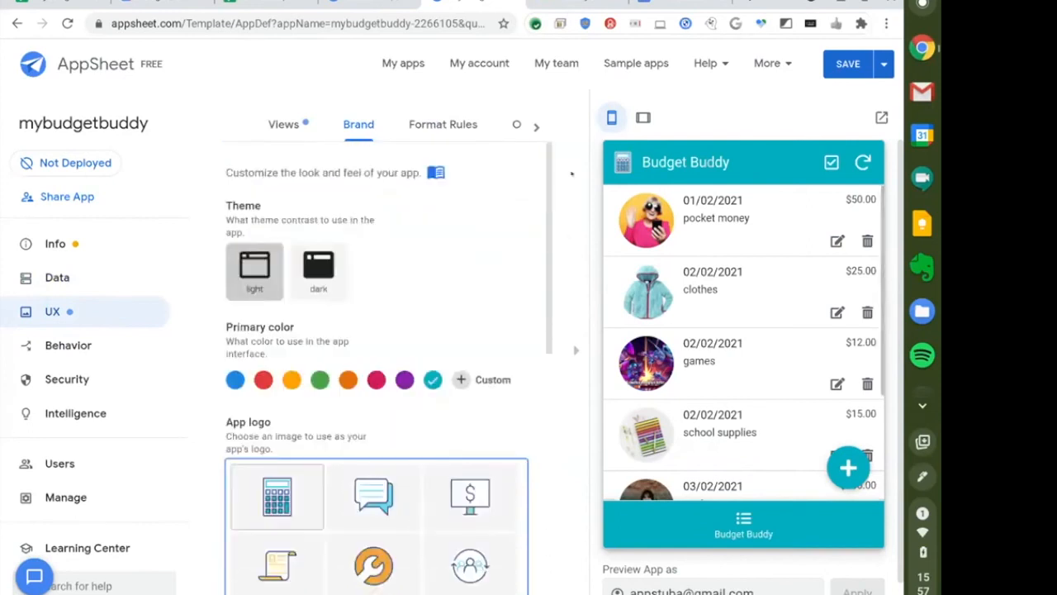
click(449, 428)
Look over the Header & Footer options, then return to the My budget editor.
scroll(449, 427, down, 3)
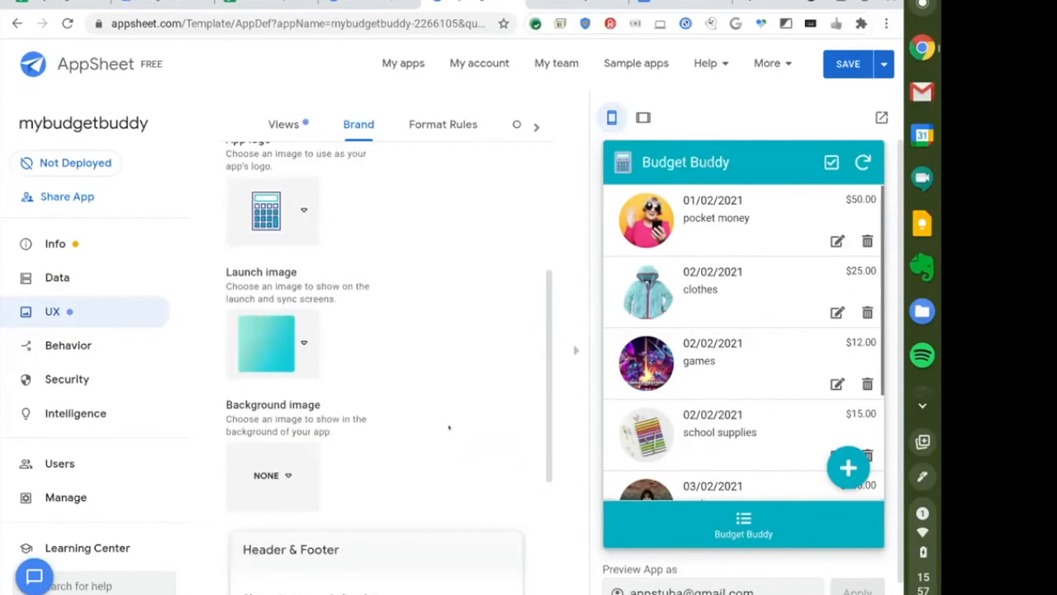
scroll(447, 427, down, 3)
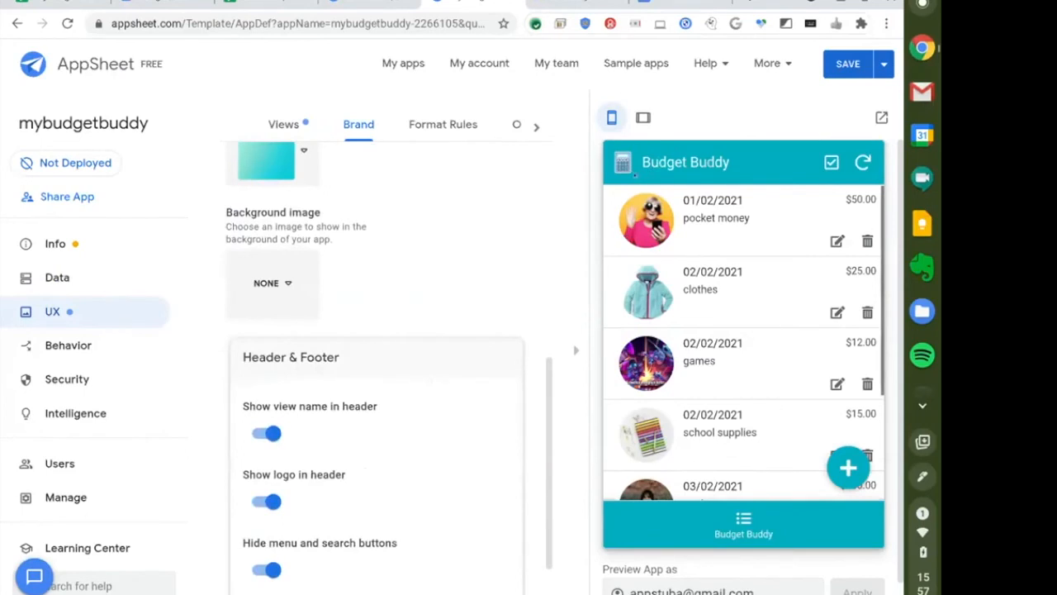
key(alt+Tab)
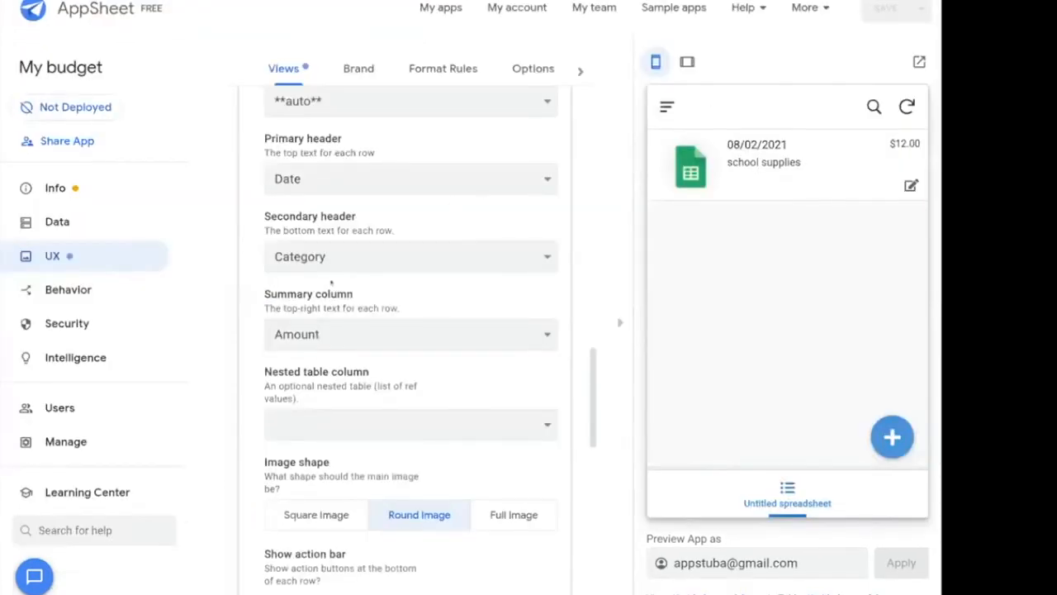
In My budget's Brand settings, show the logo in the header using the dollar-sign monitor icon.
scroll(333, 284, down, 3)
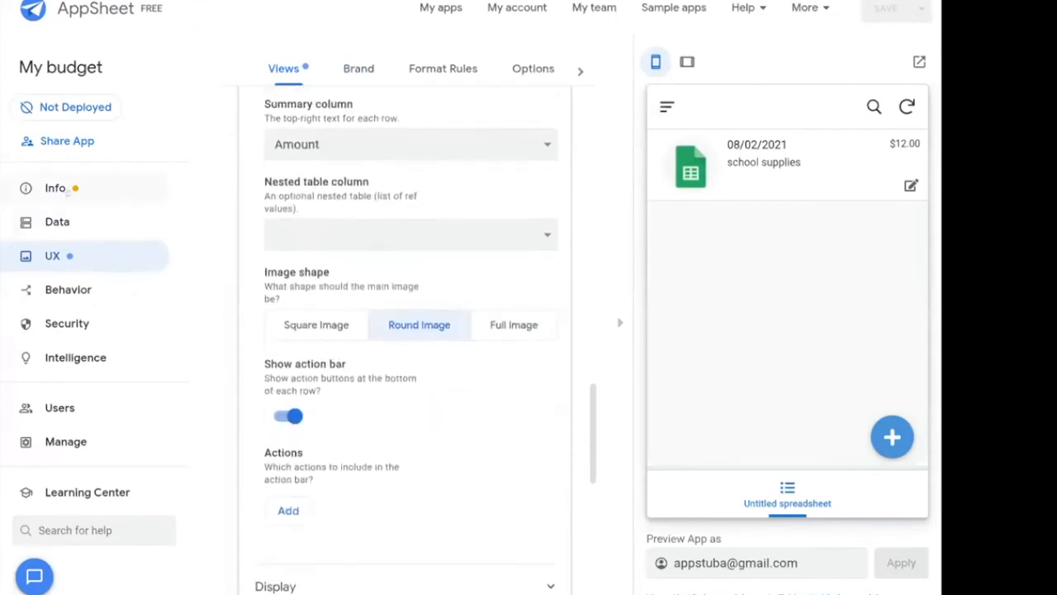
click(68, 191)
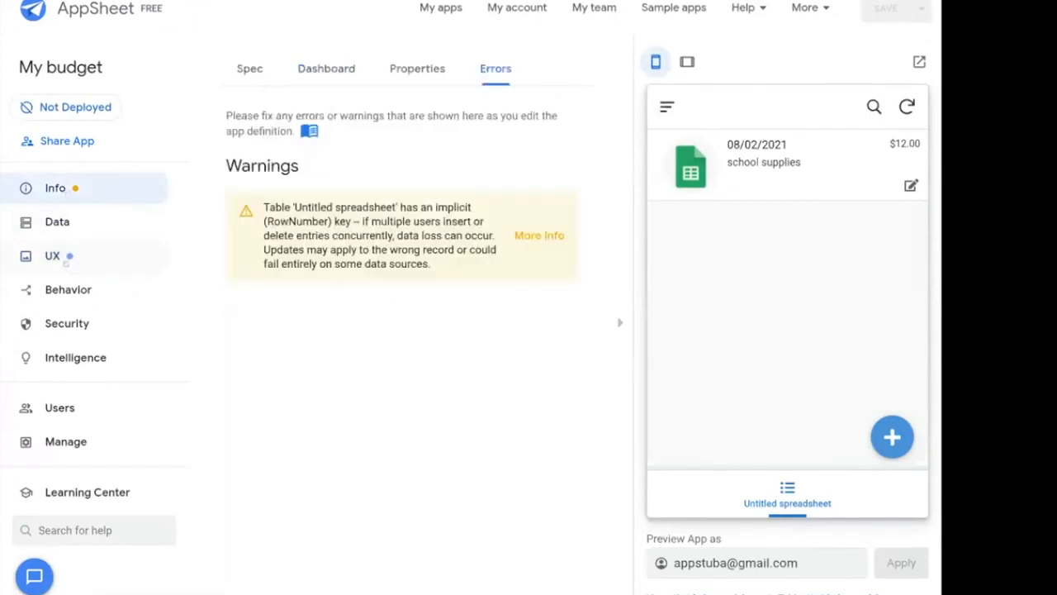
click(66, 261)
click(355, 66)
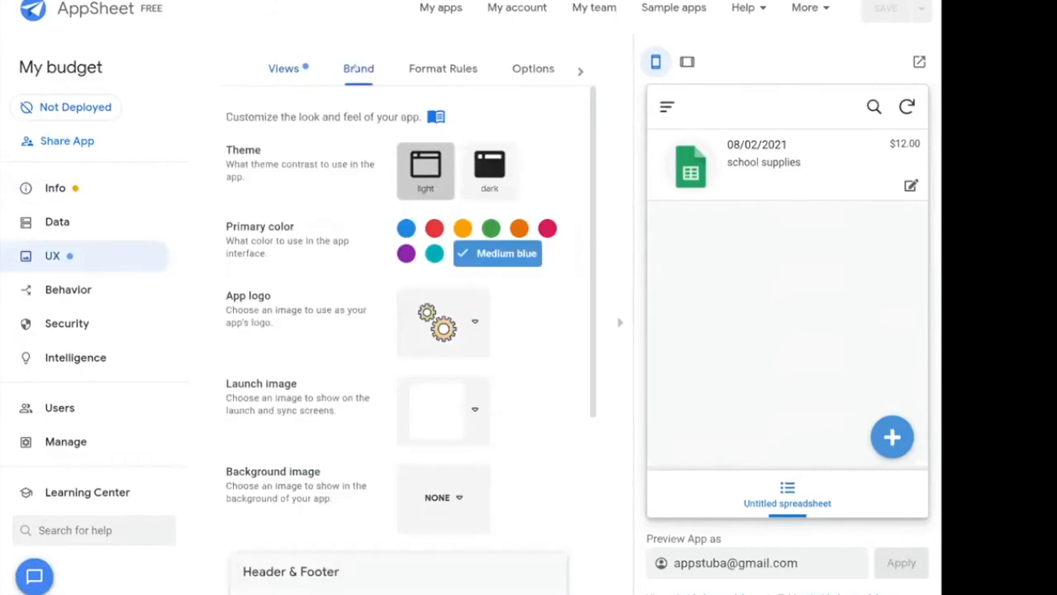
scroll(519, 440, down, 3)
scroll(519, 440, down, 2)
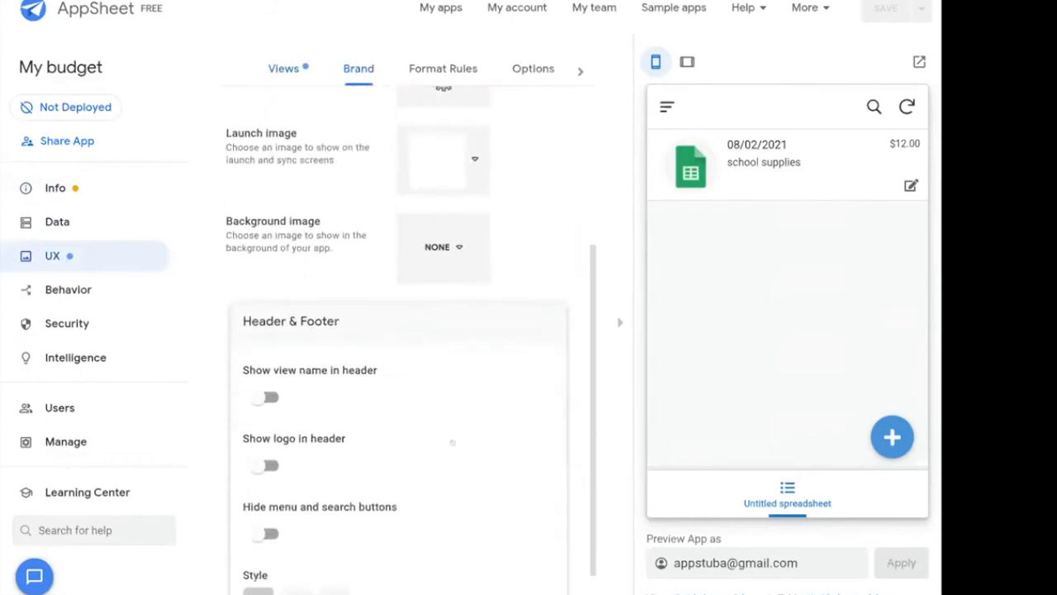
click(273, 424)
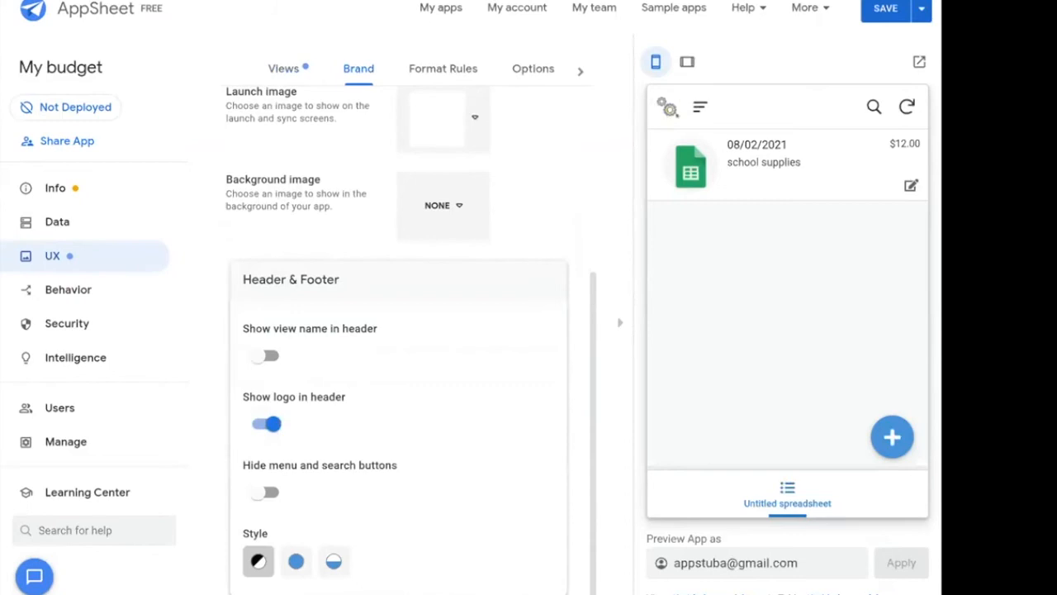
scroll(476, 315, up, 4)
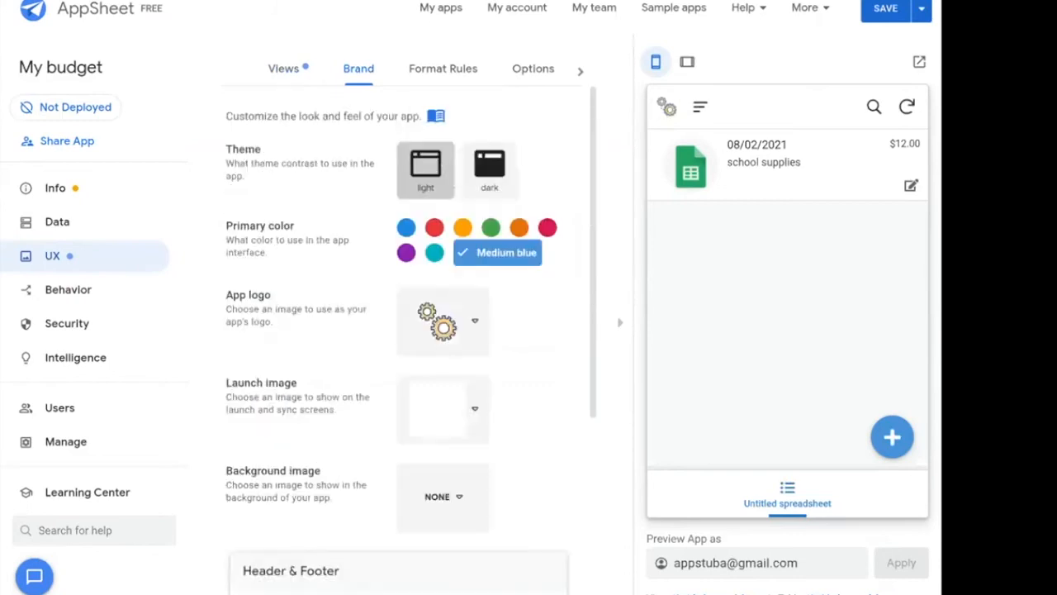
click(477, 314)
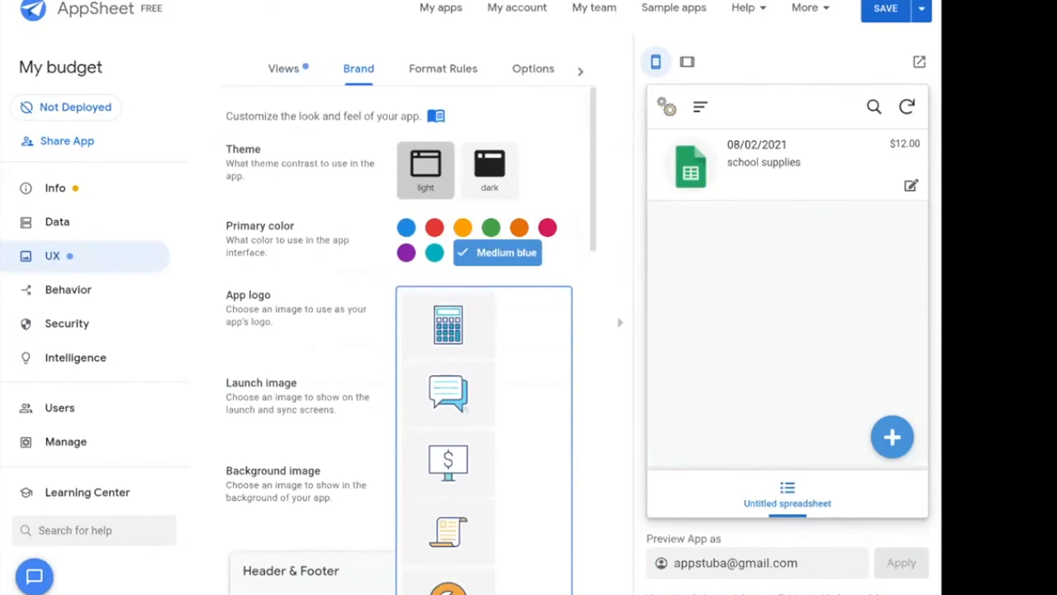
click(441, 451)
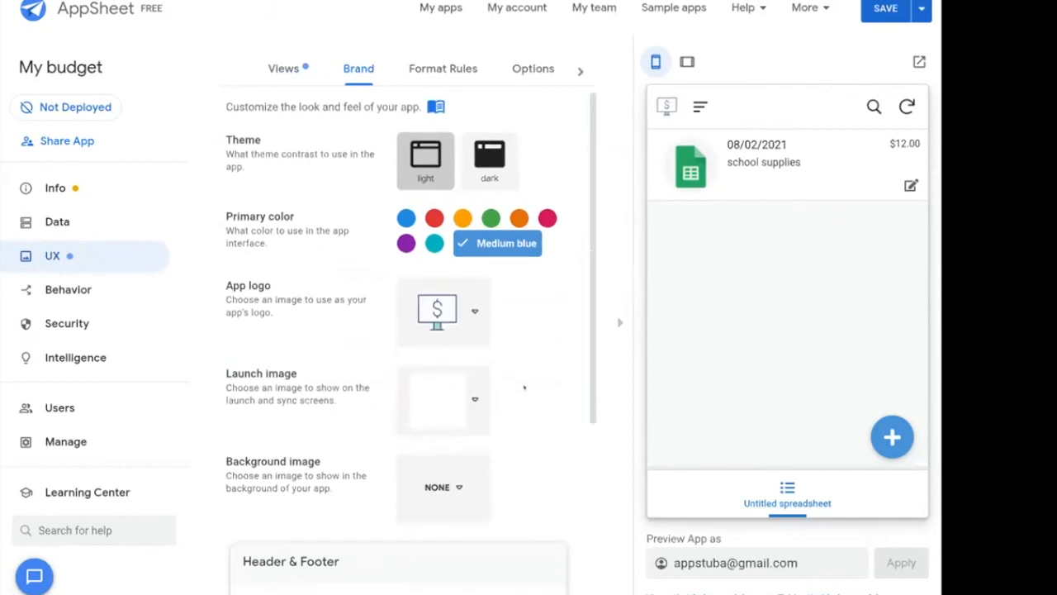
Test the header's view-name and menu/search toggles, leaving the view name hidden, then open Format Rules.
scroll(524, 387, down, 4)
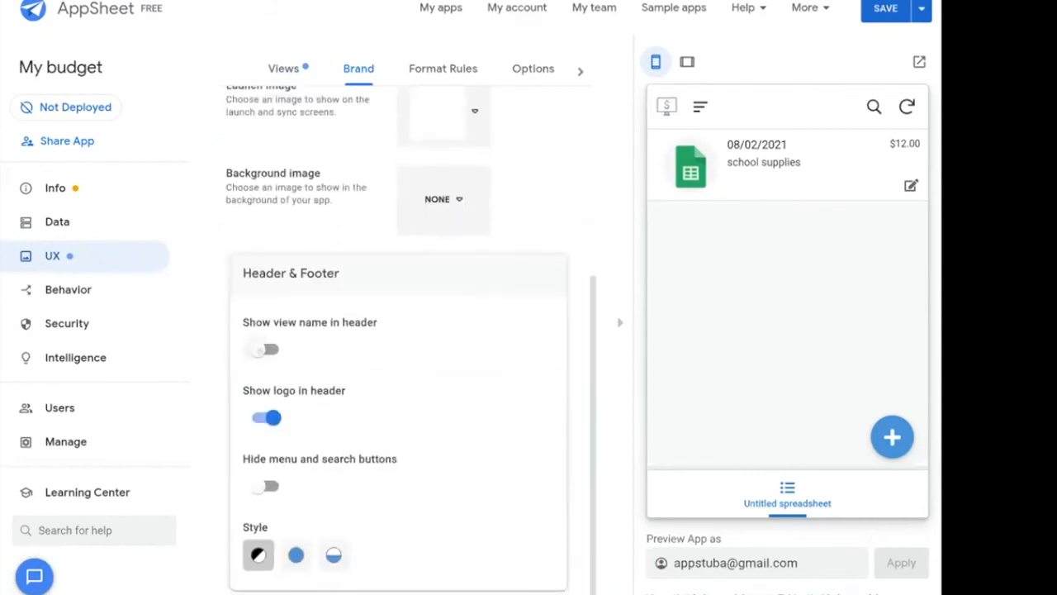
click(259, 351)
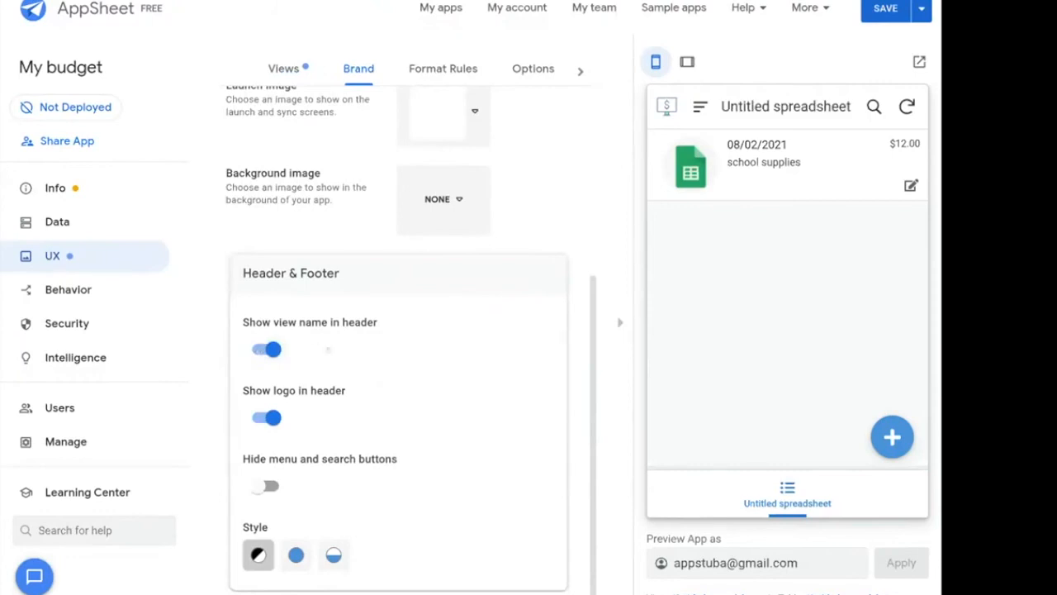
scroll(511, 321, up, 3)
scroll(512, 321, up, 1)
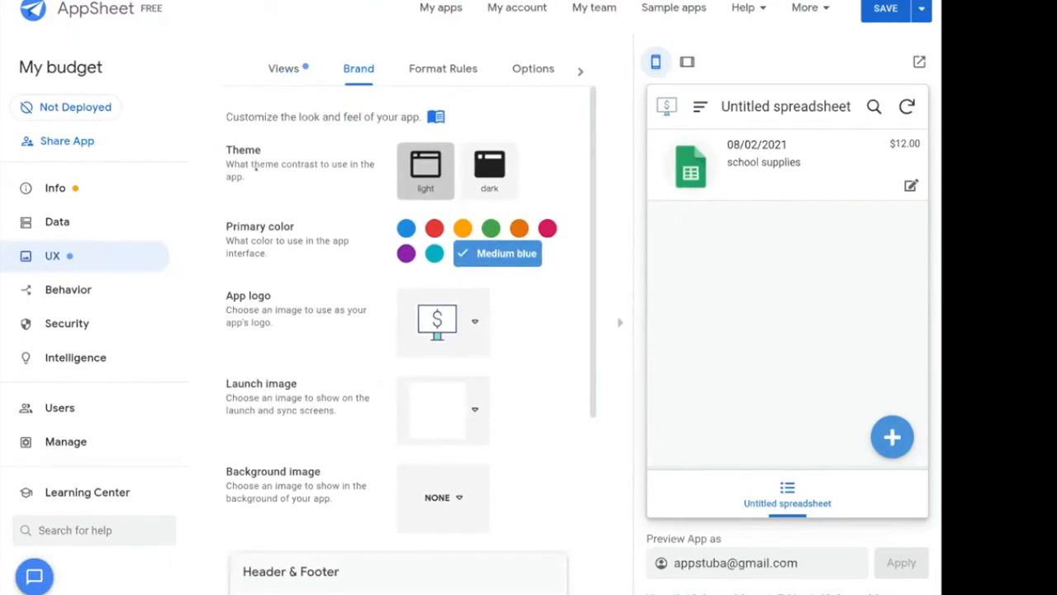
scroll(492, 267, down, 5)
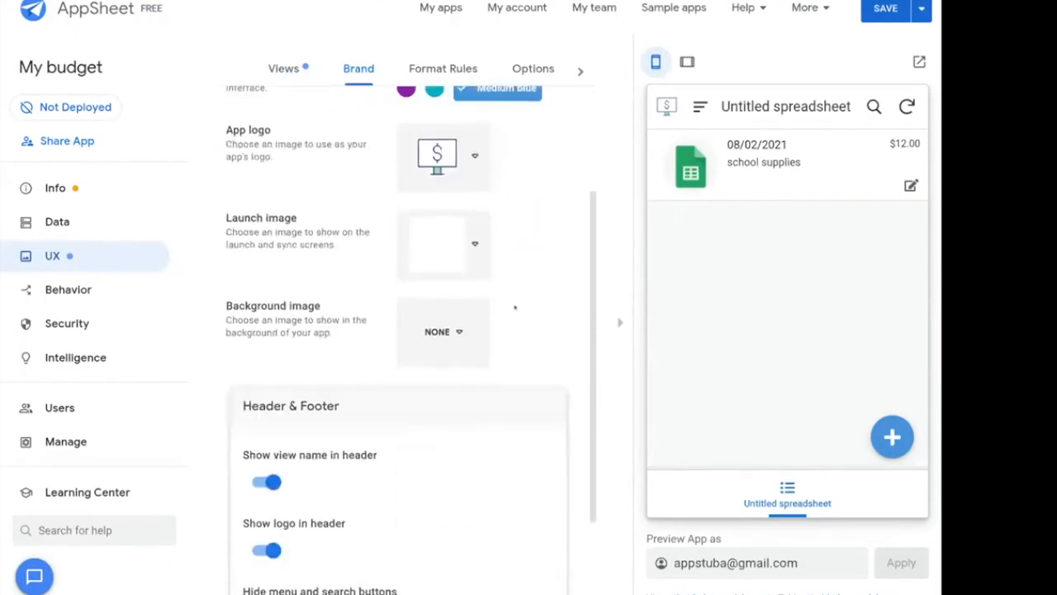
click(271, 353)
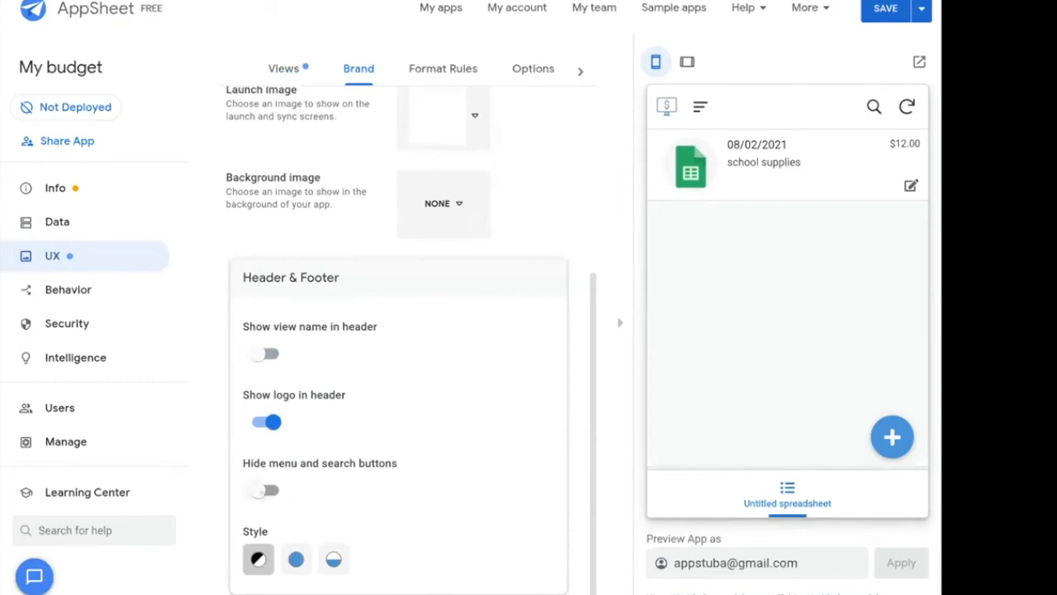
click(266, 491)
click(271, 491)
scroll(355, 234, up, 3)
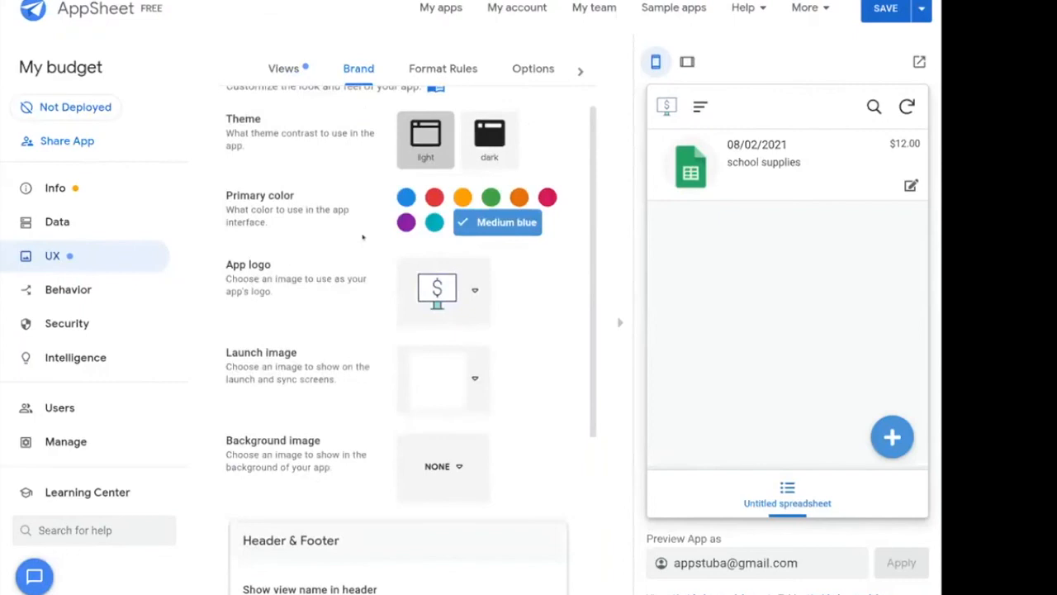
scroll(366, 240, up, 1)
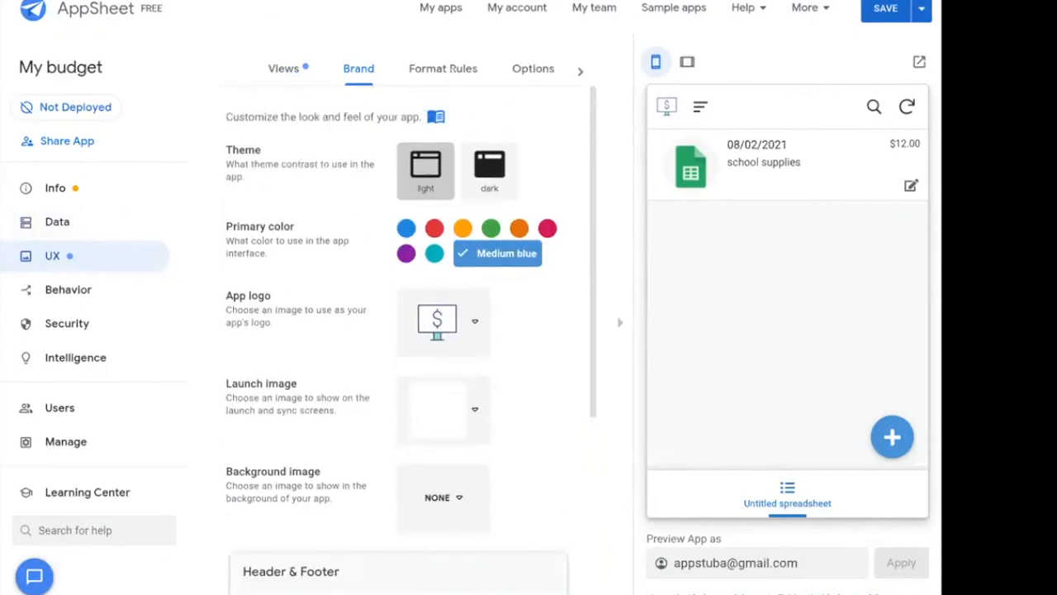
click(453, 70)
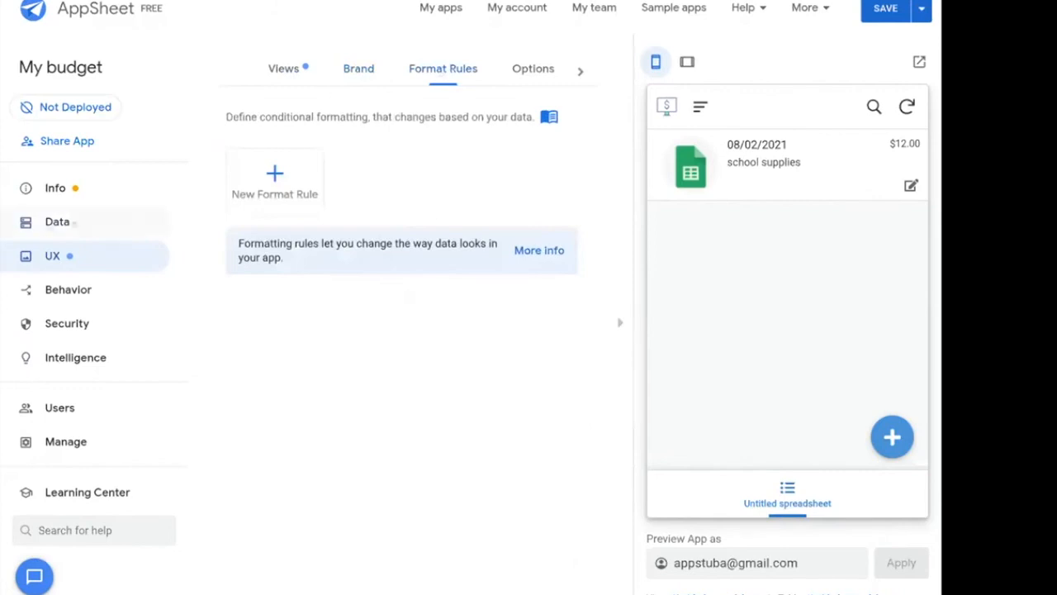
Save the app and look over its Info dashboard overview.
click(886, 7)
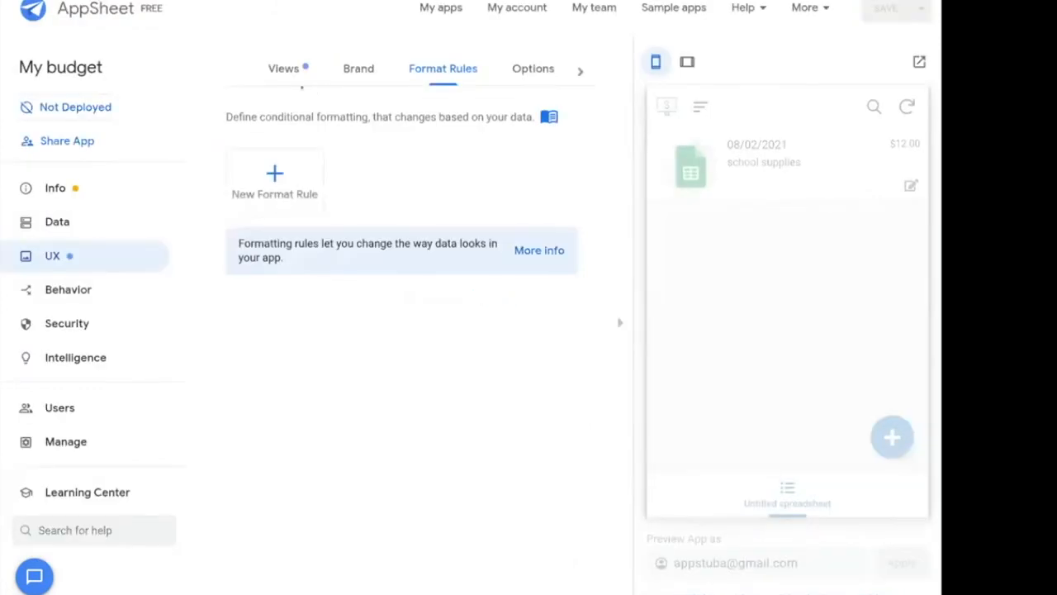
click(76, 192)
click(318, 70)
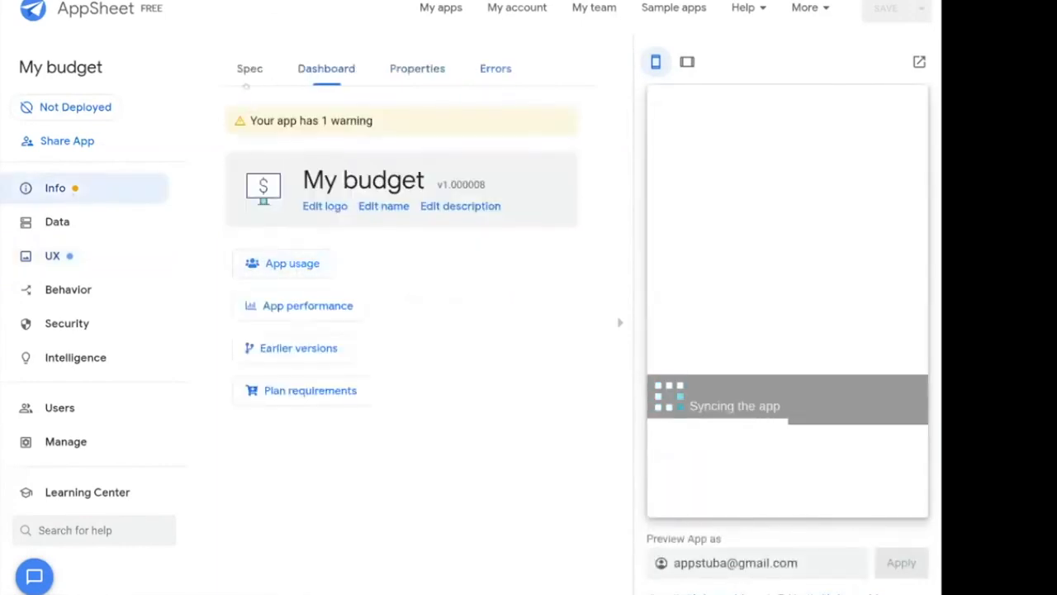
Rename the primary view from 'Untitled spreadsheet' to 'My budget' and save the app.
click(71, 248)
scroll(404, 375, down, 3)
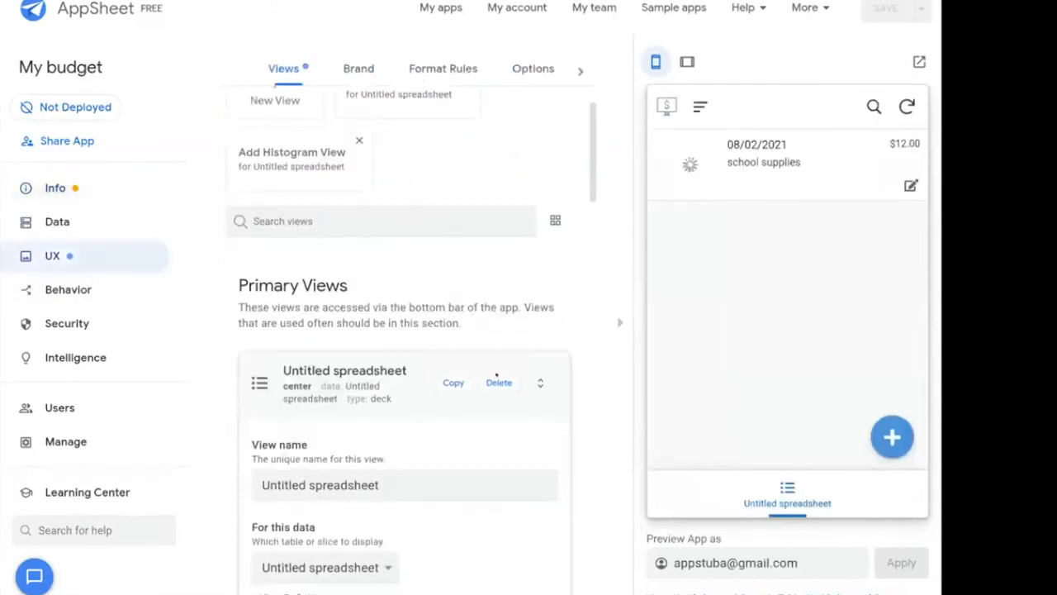
click(381, 375)
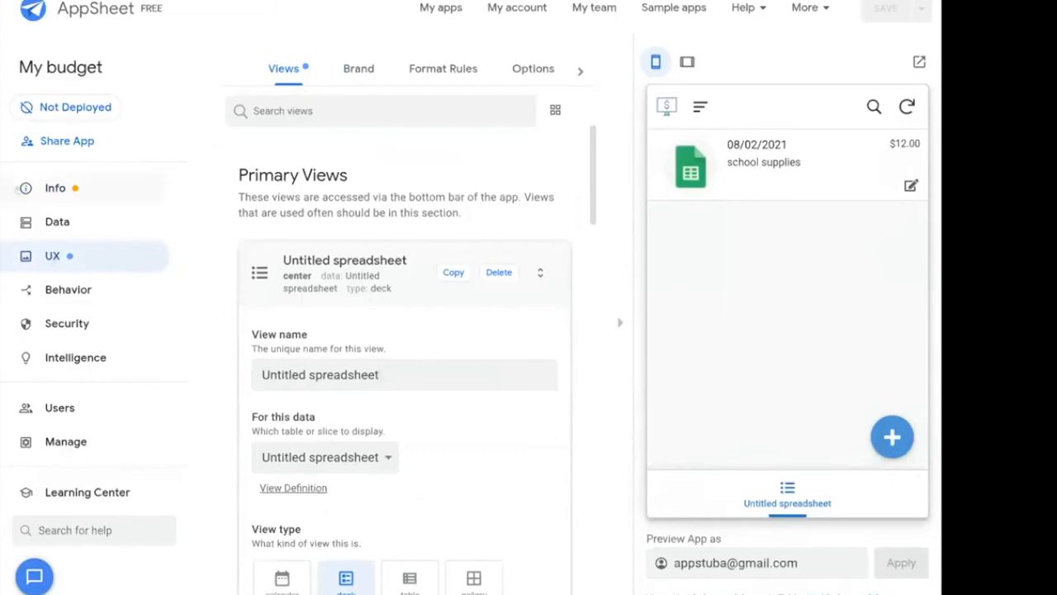
key(ctrl+shift+Left)
key(ctrl+shift+Left)
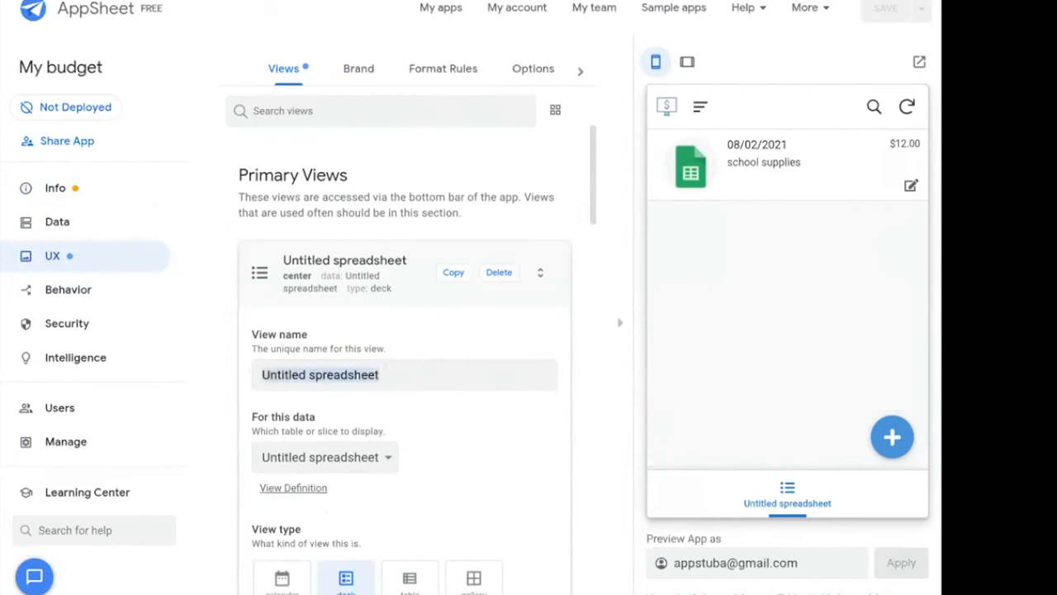
text(My budget)
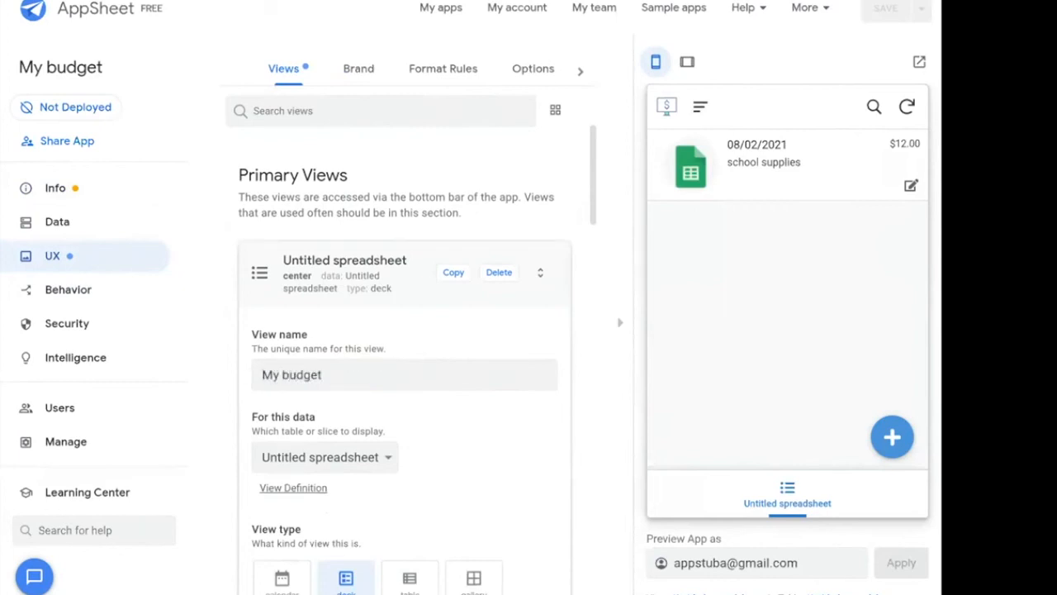
scroll(477, 410, down, 1)
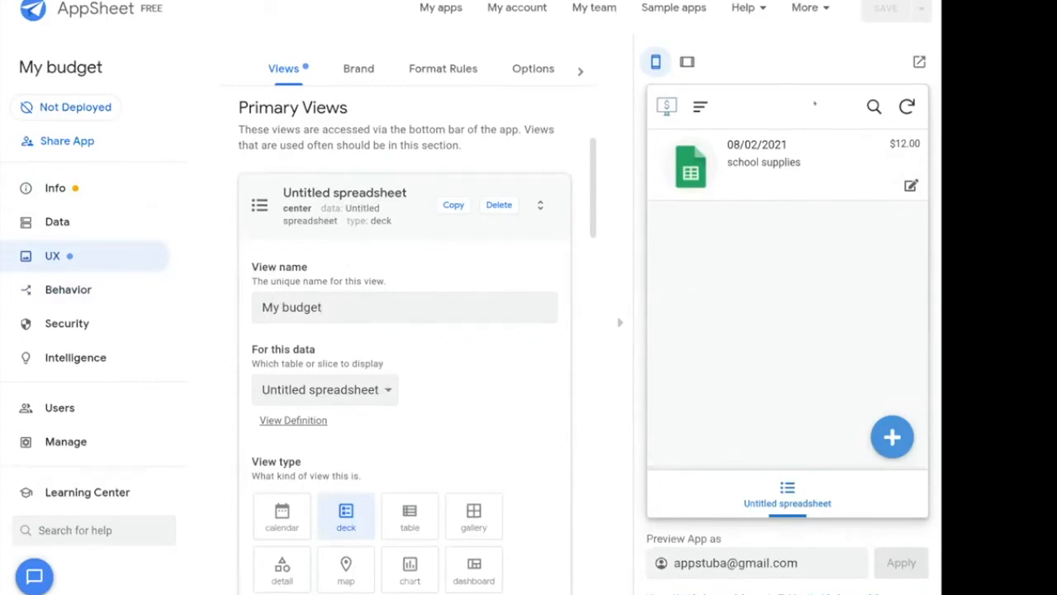
click(564, 417)
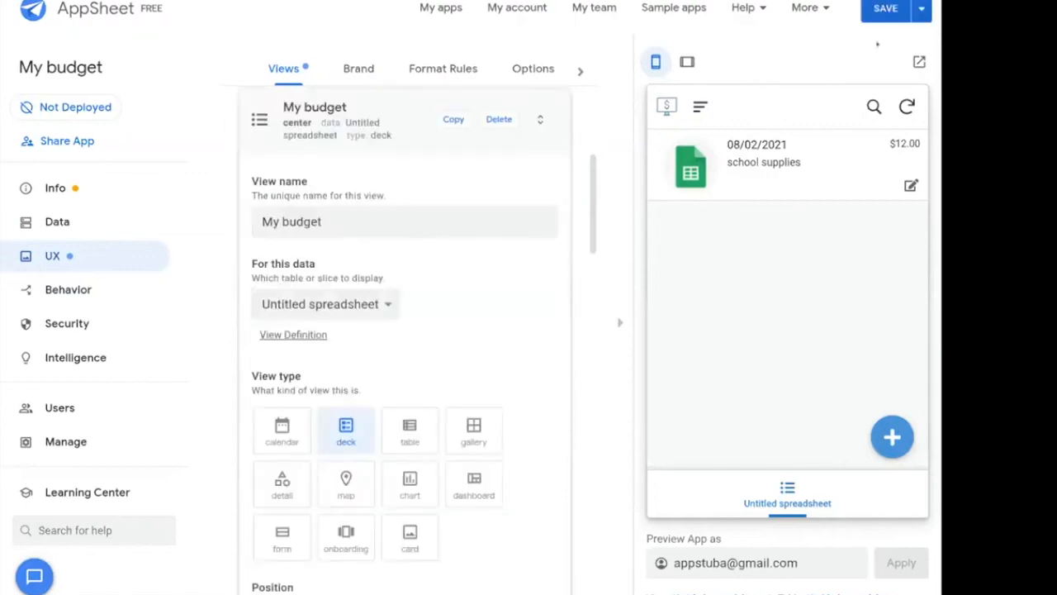
click(886, 10)
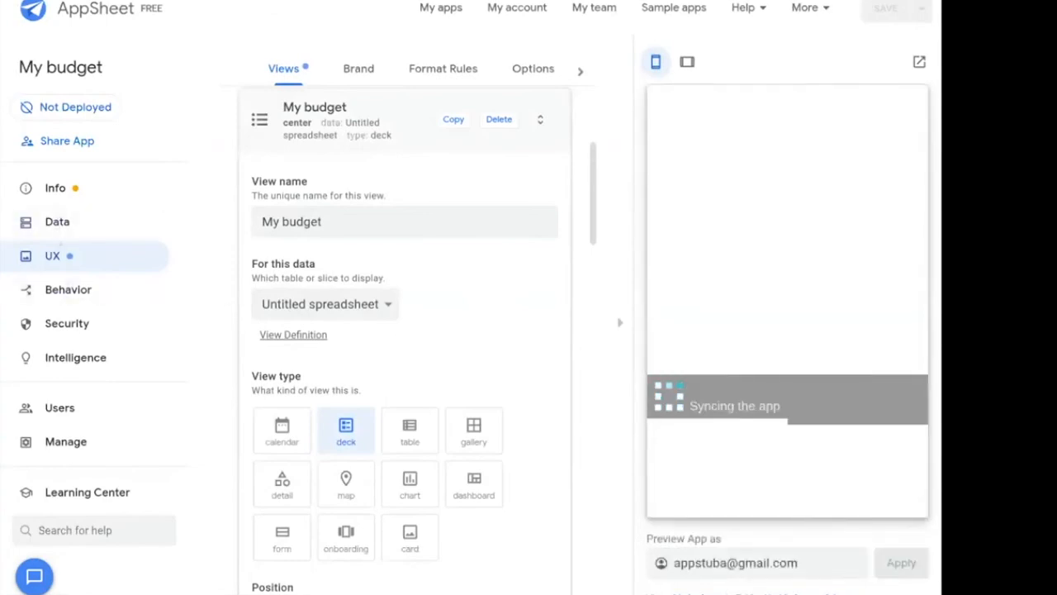
click(358, 70)
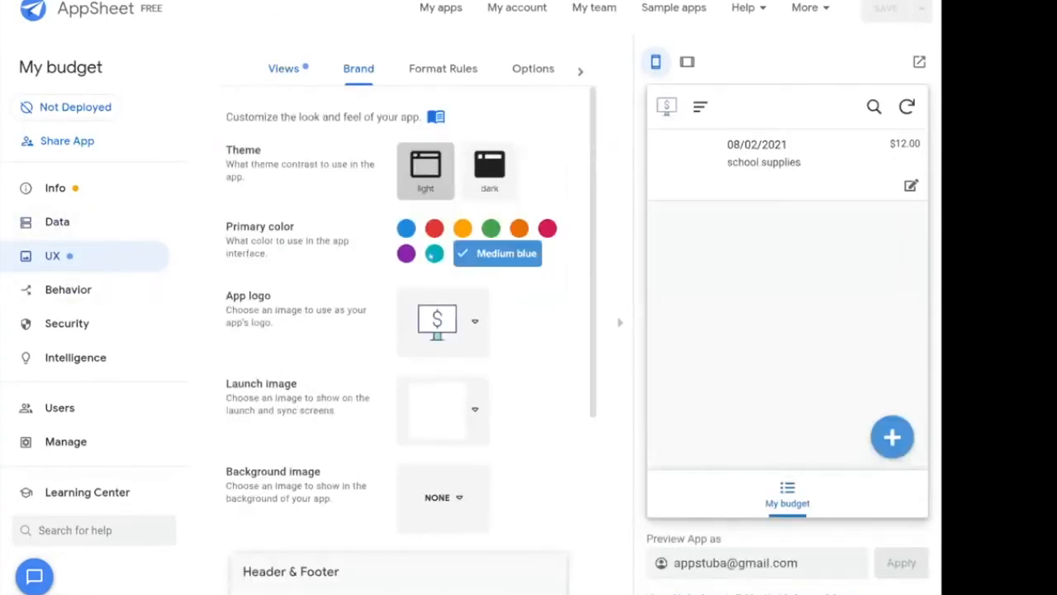
Set the app's primary brand colour to orange.
click(434, 253)
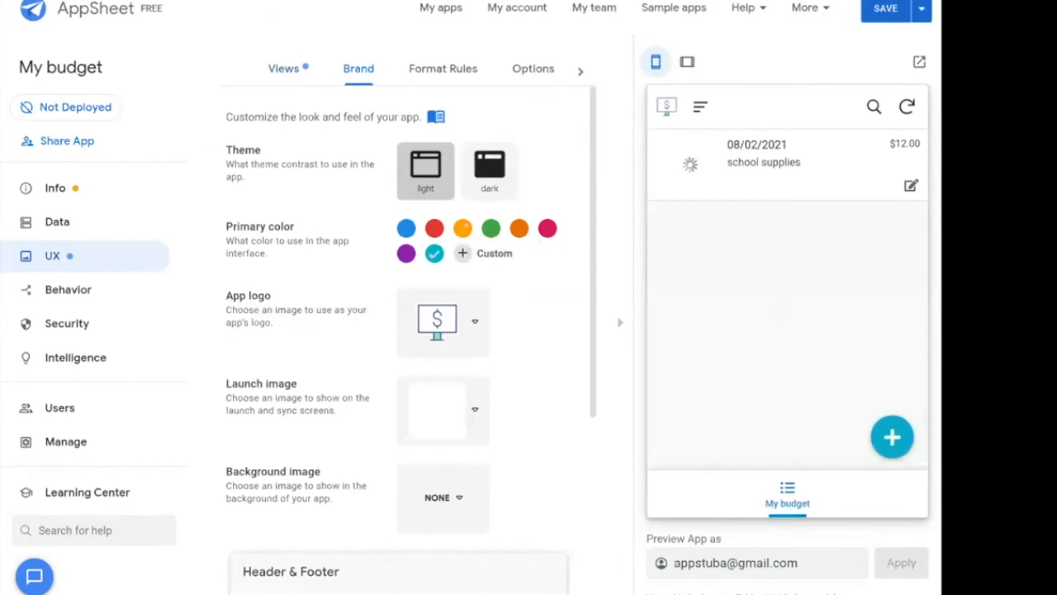
click(465, 227)
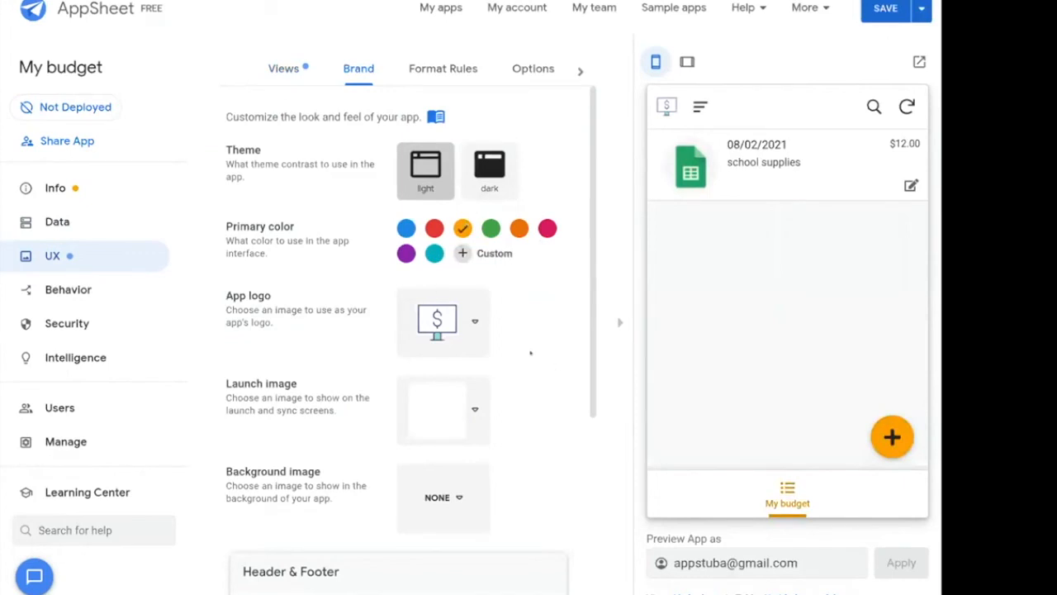
scroll(530, 352, down, 2)
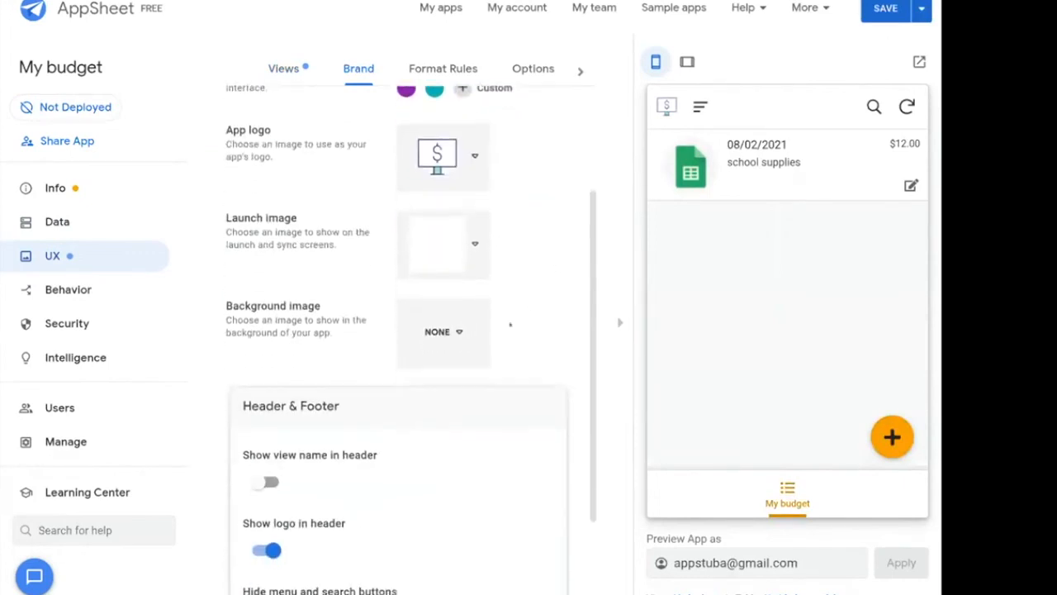
scroll(332, 375, down, 2)
Turn on Show view name in header and choose the Accented Footer style.
click(267, 370)
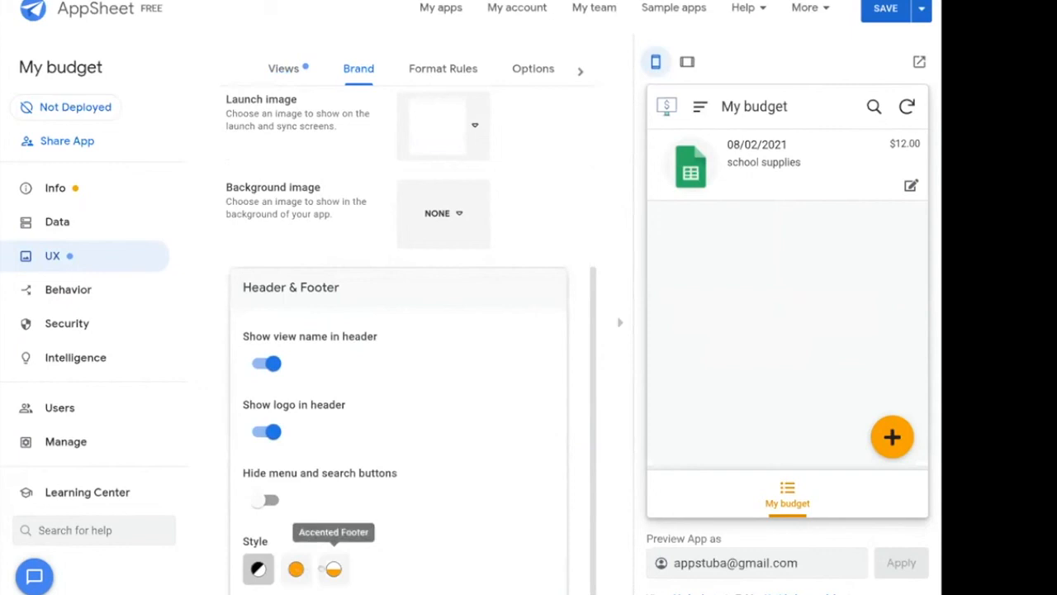
click(334, 568)
click(296, 568)
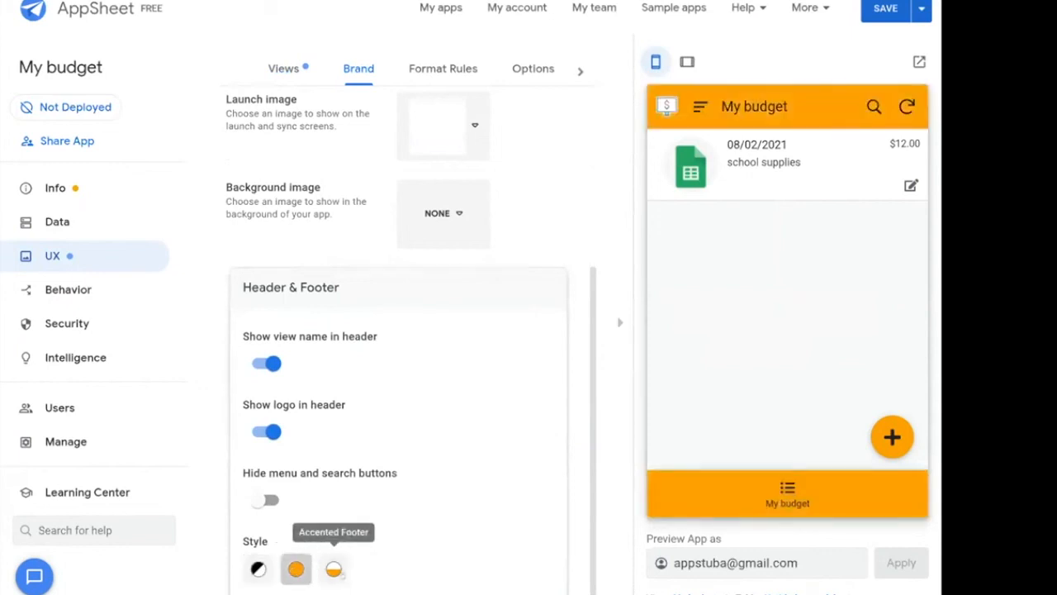
click(334, 569)
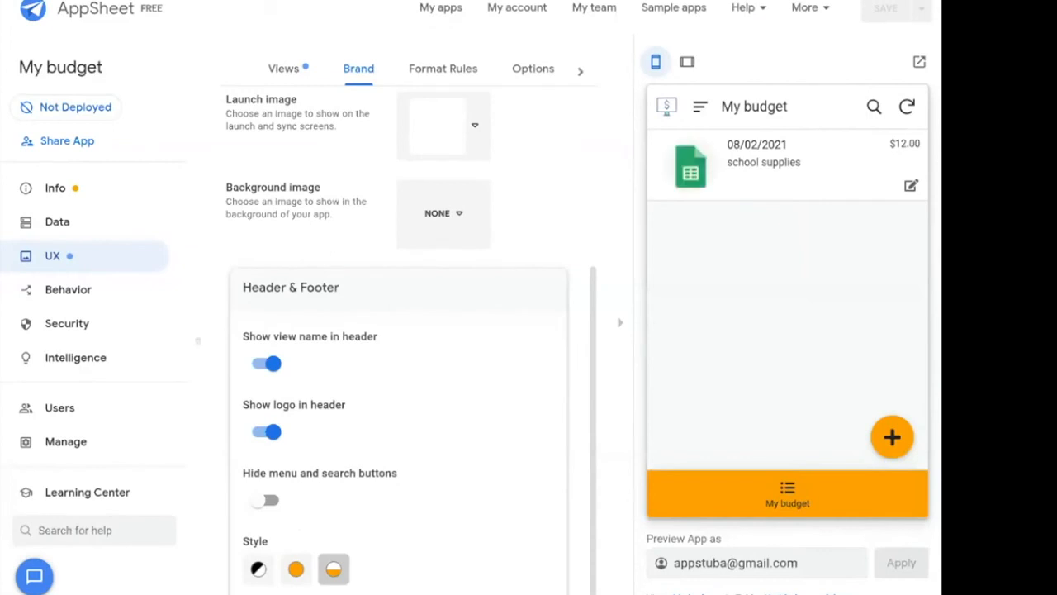
click(66, 408)
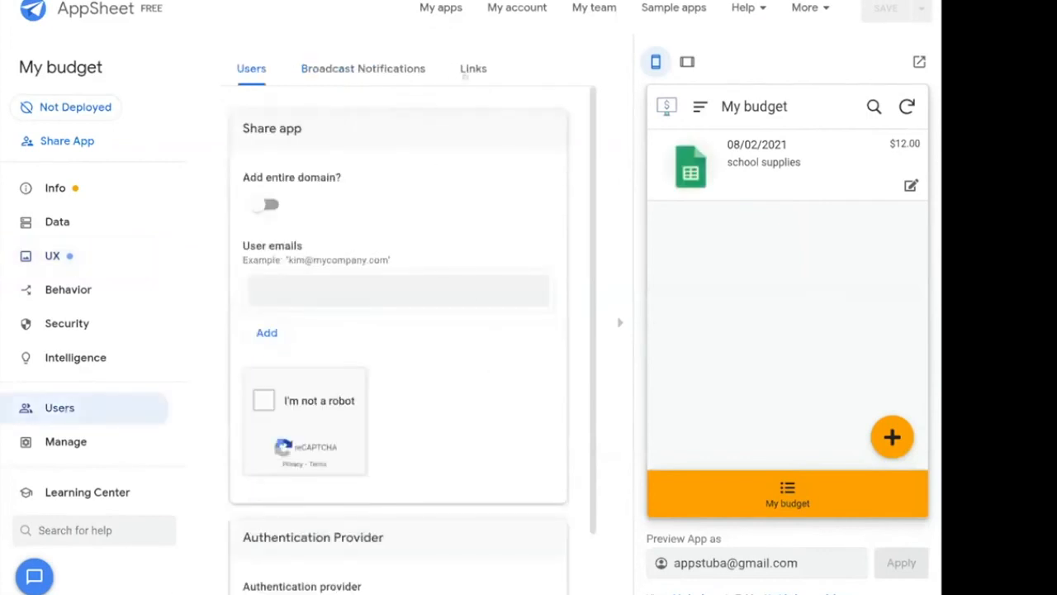
Copy the Browser Link from Users > Links and paste it into a new Chrome tab.
click(469, 71)
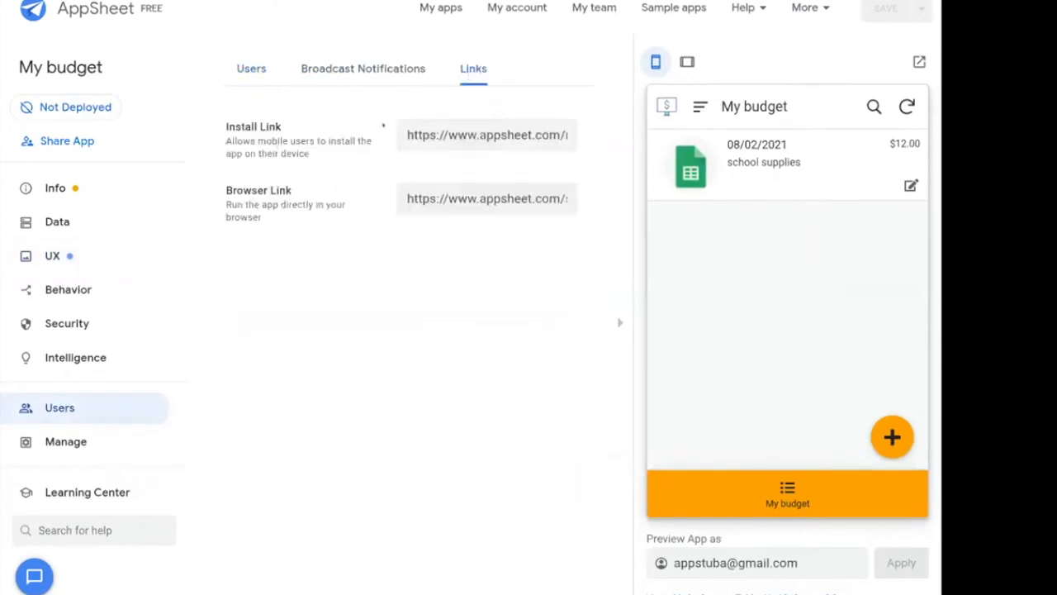
click(488, 200)
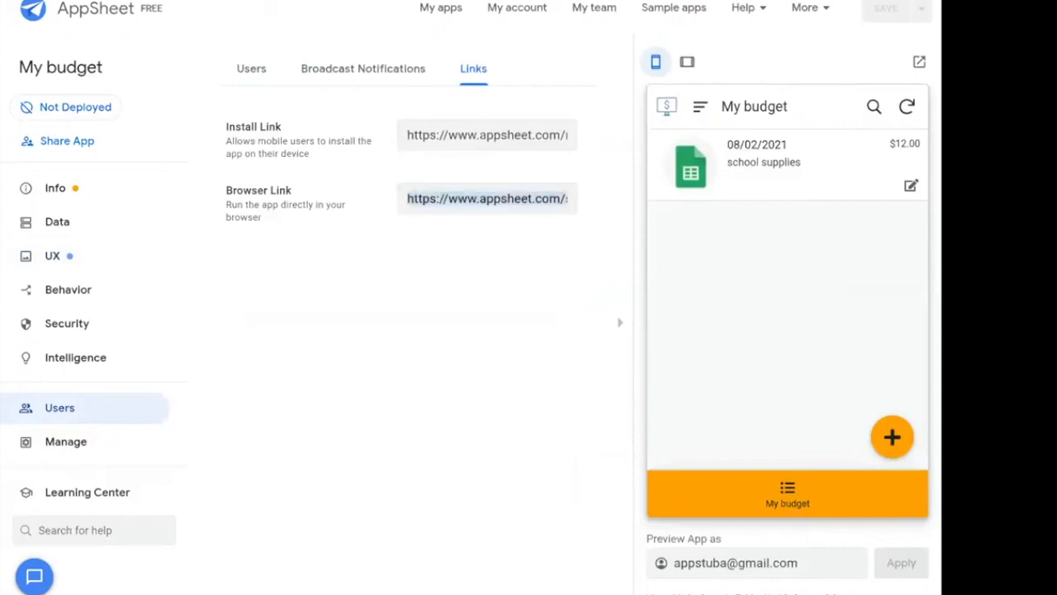
key(alt+Tab)
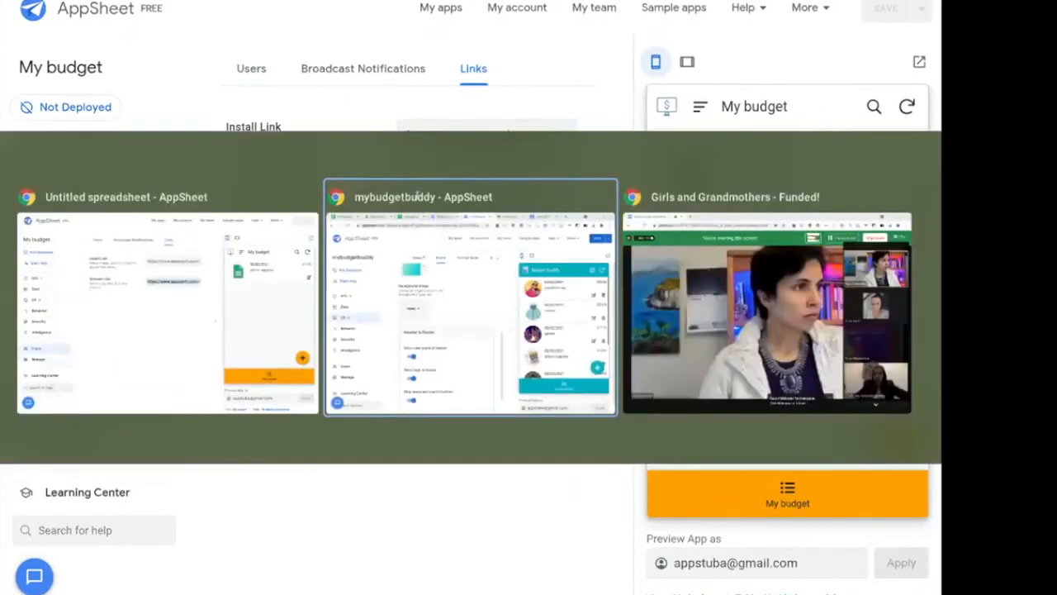
key(ctrl+t)
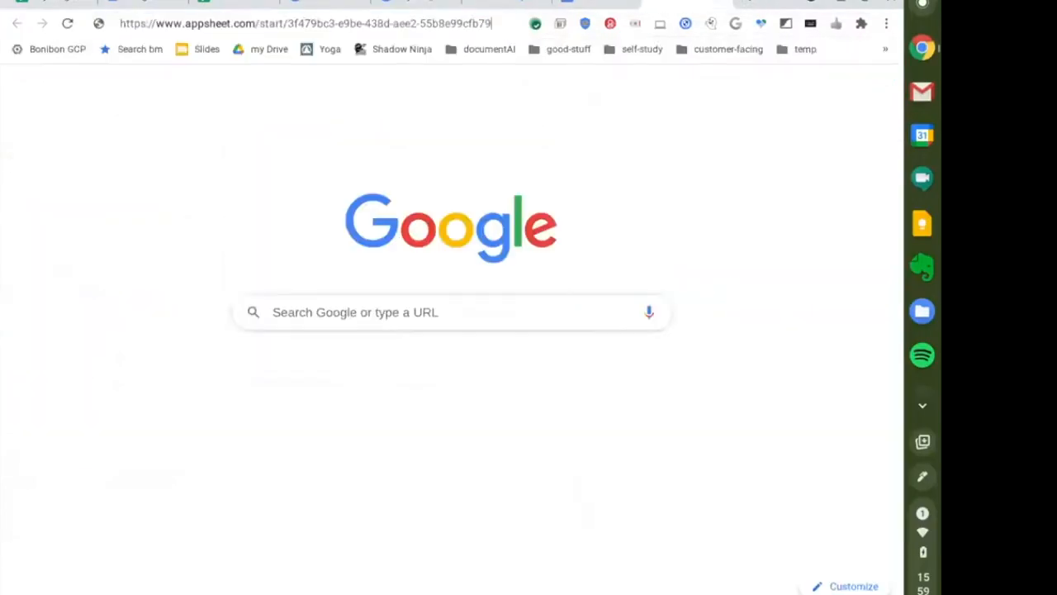
Load the app and start a new Money IN entry in the pocket money category.
key(Return)
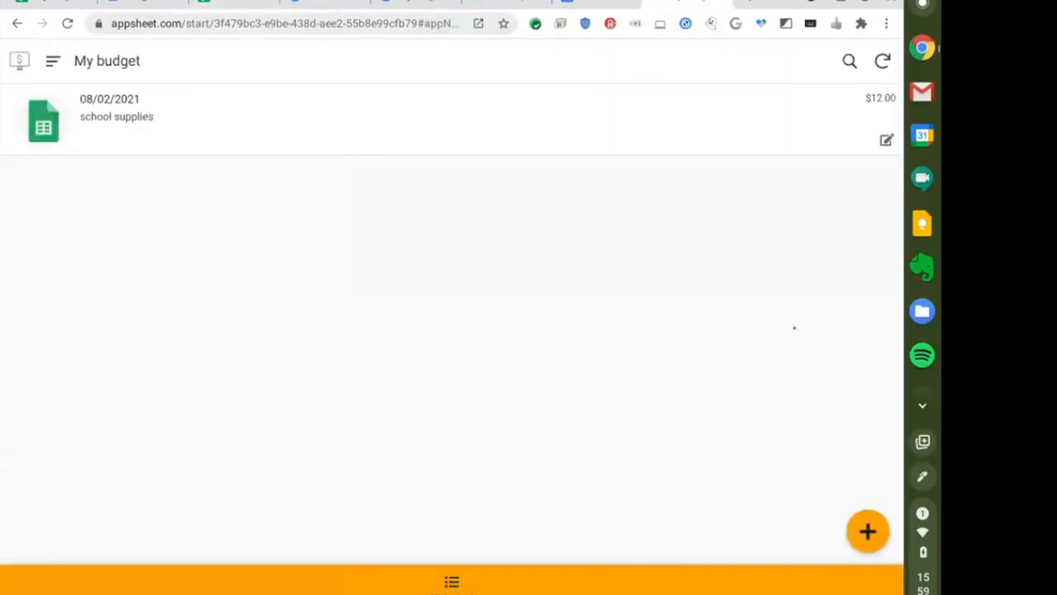
click(867, 532)
click(369, 253)
click(561, 256)
click(308, 252)
click(333, 347)
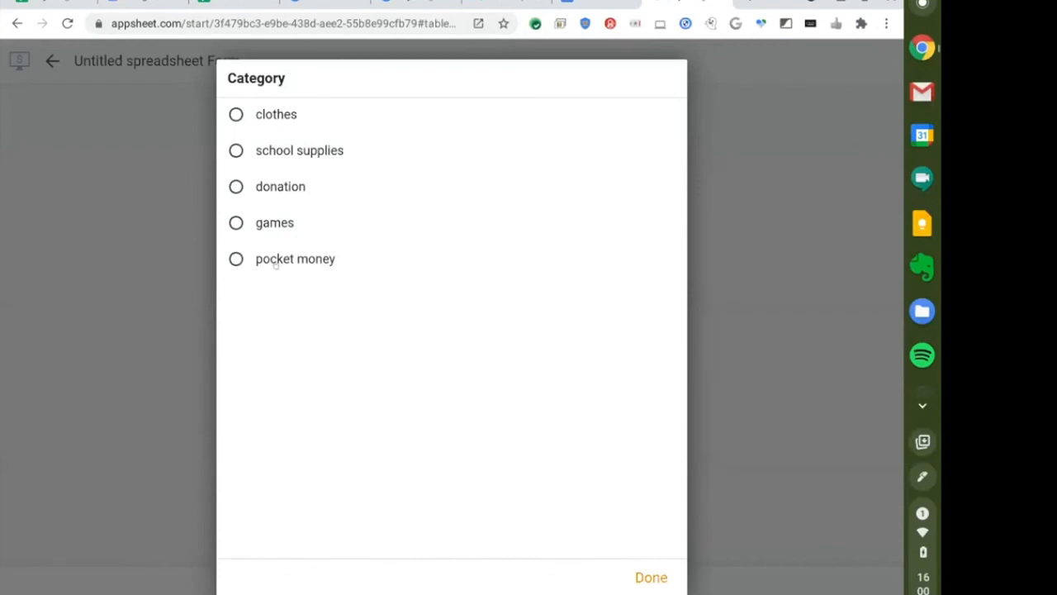
click(276, 262)
Enter item 'dad' with amount 20, save the entry, and return to the editor.
click(313, 431)
text(d)
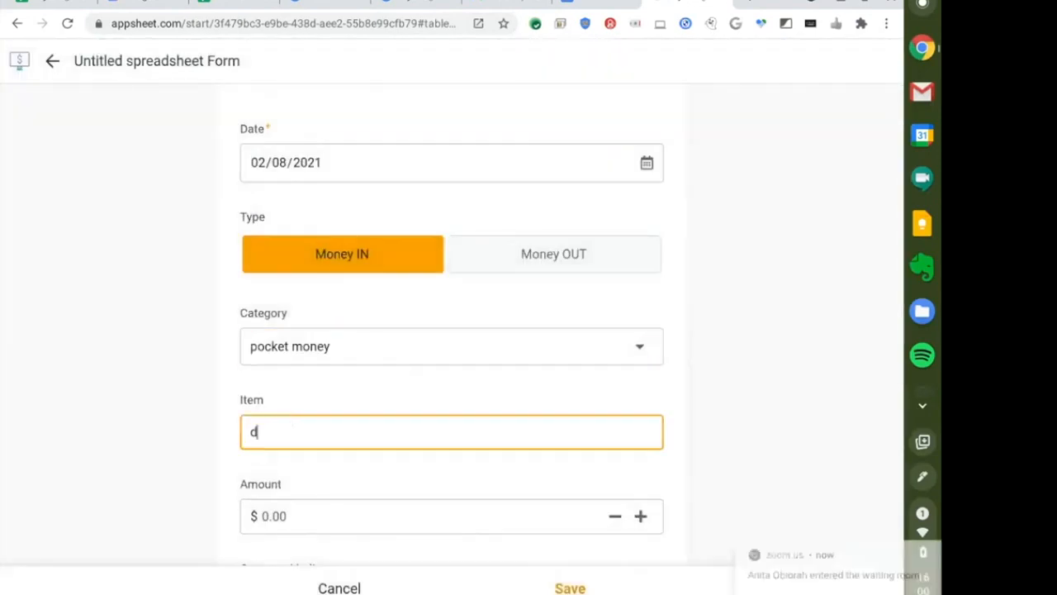
text(ad)
key(Tab)
text(2)
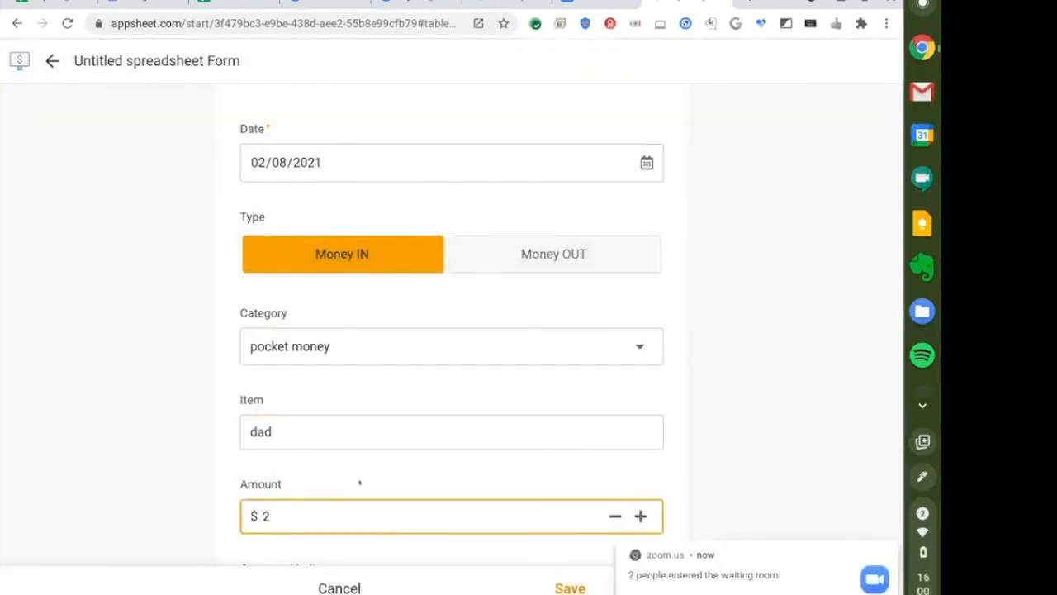
scroll(743, 430, down, 3)
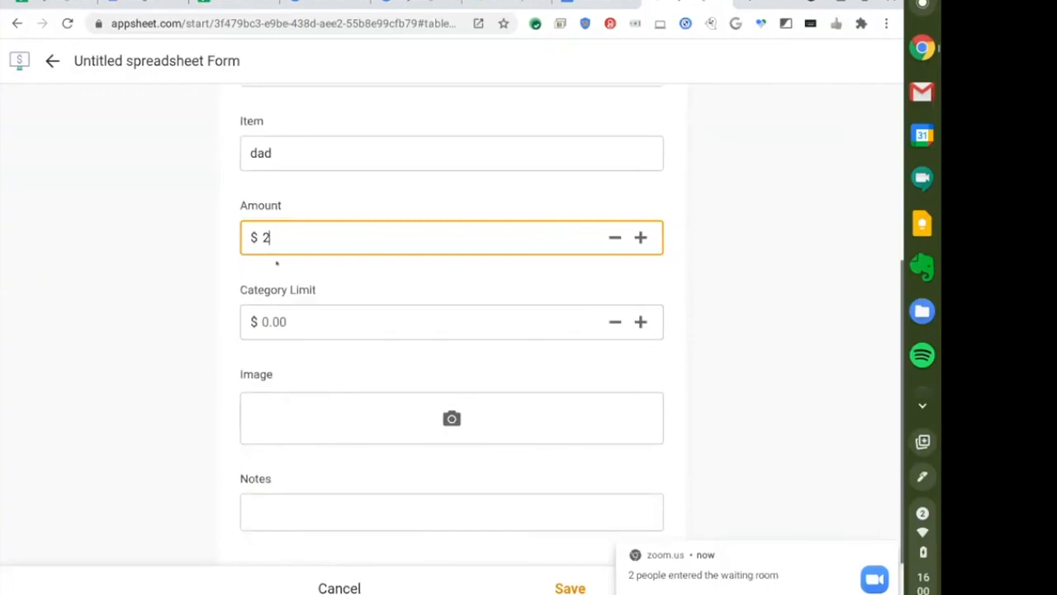
text(0)
click(387, 513)
key(Return)
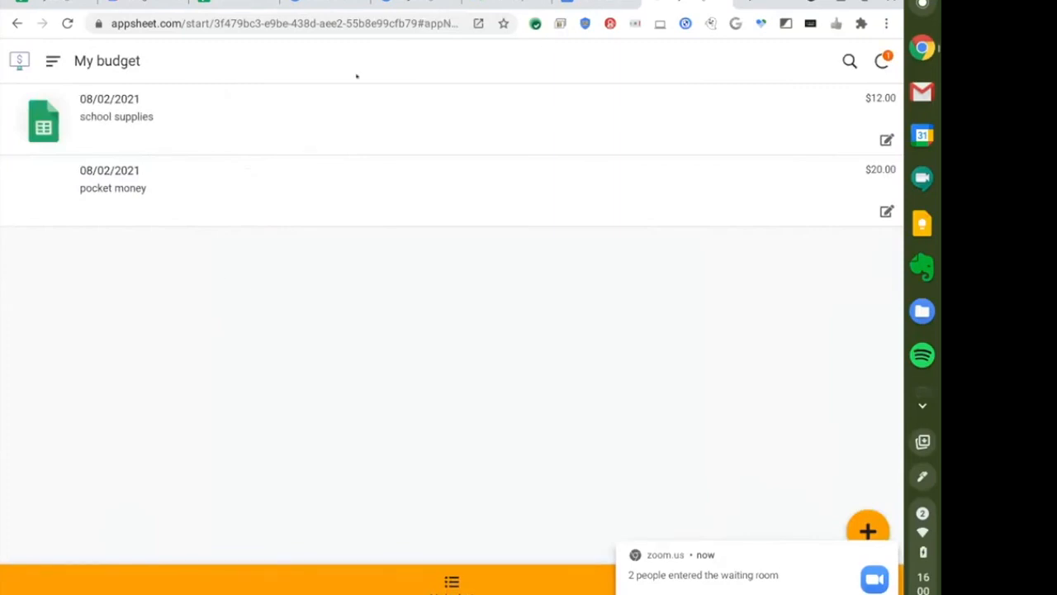
key(alt+Tab)
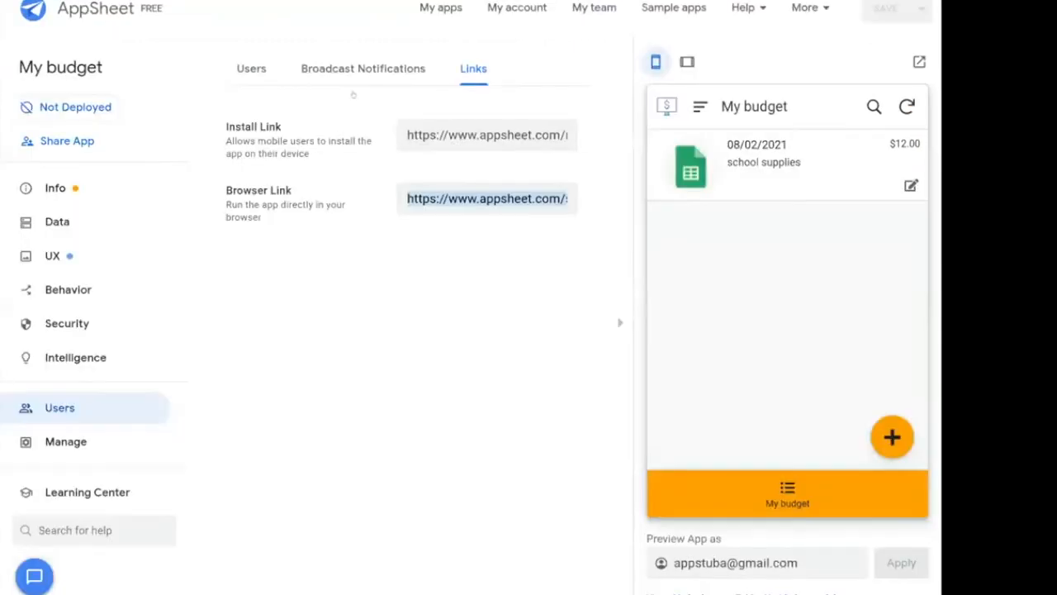
Review the Users share-app panel, then return to the running My budget app.
click(248, 74)
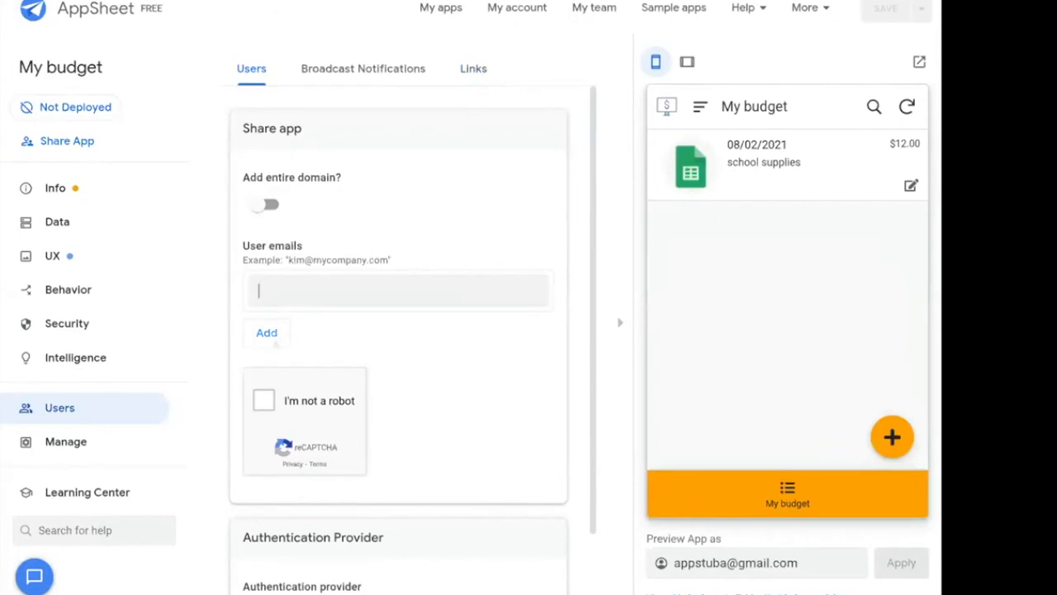
scroll(267, 331, down, 1)
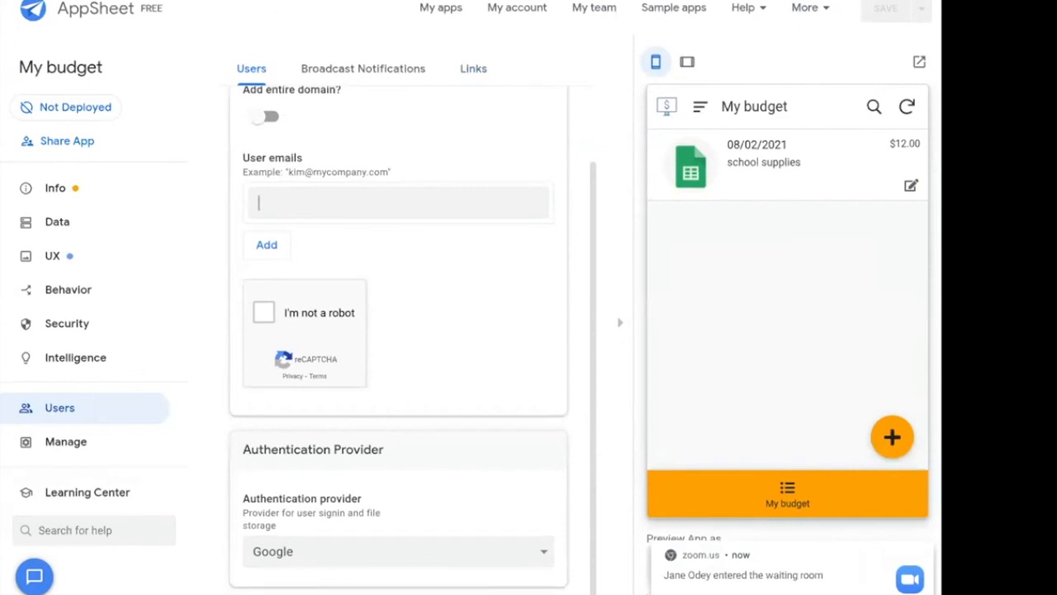
key(alt+Tab)
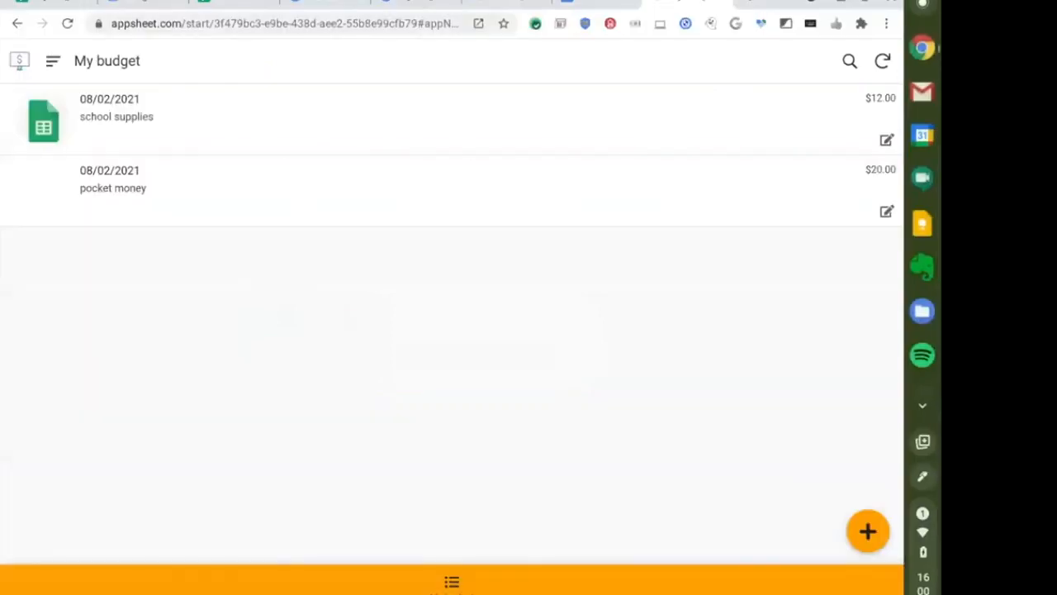
Switch to the other browser tab, leaving the app's two entries shown.
click(508, 5)
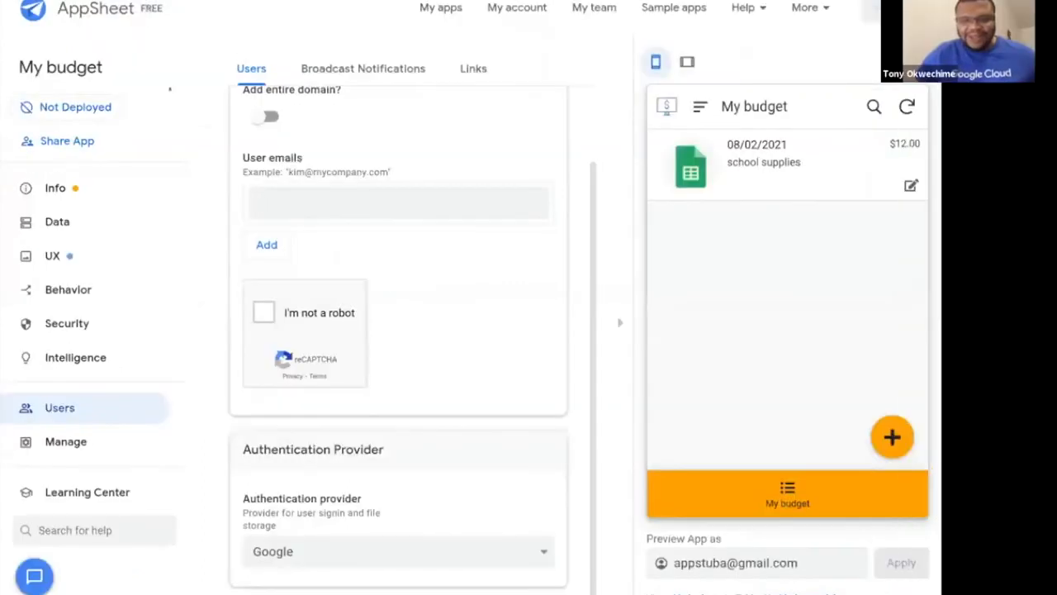
Bring up the mybudgetbuddy app-ready email in Gmail.
key(alt+Tab)
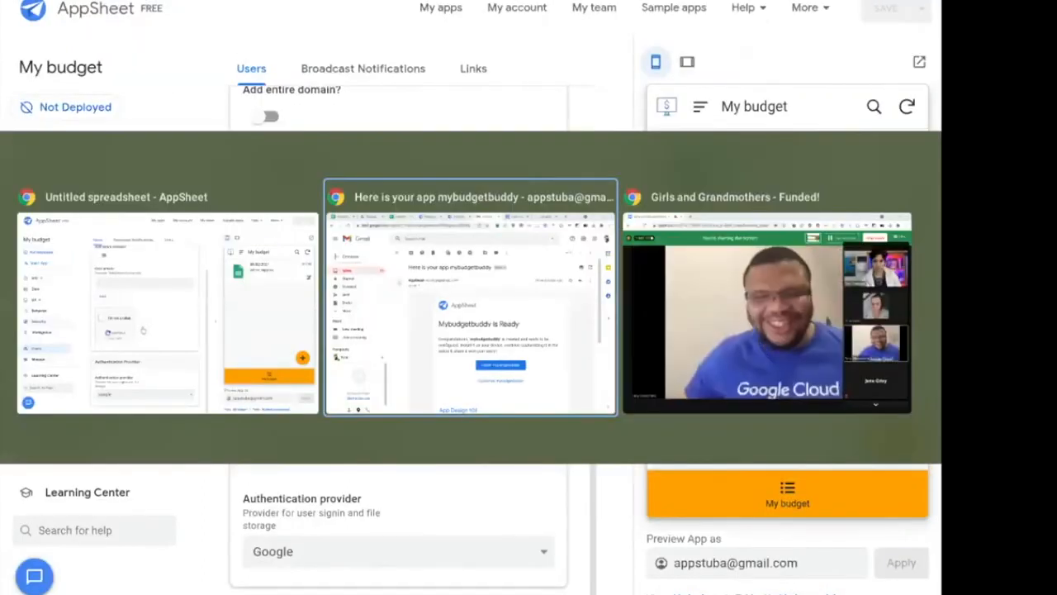
key(alt+Tab)
key(Tab)
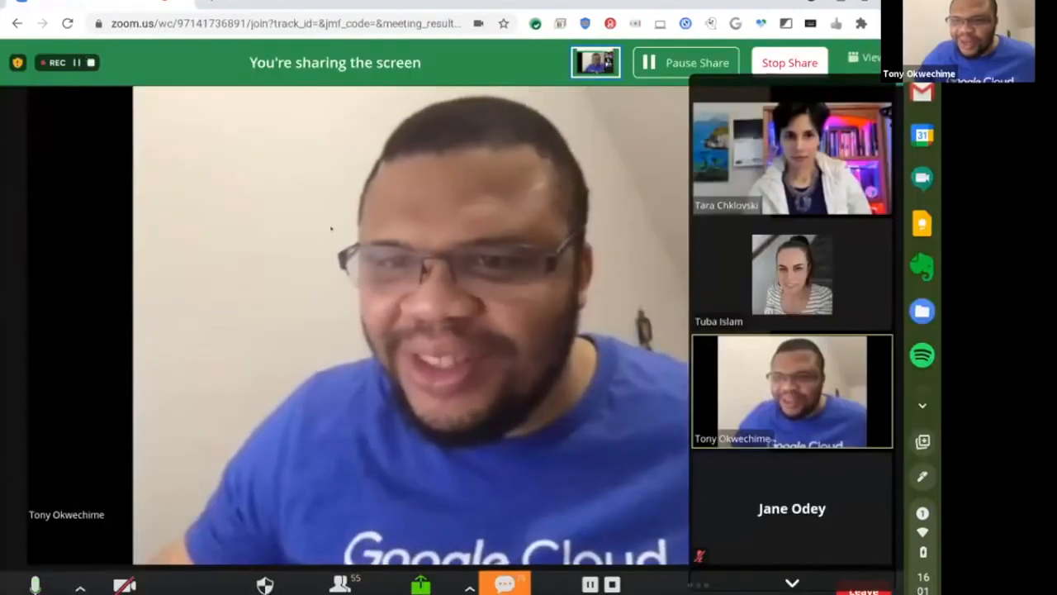
key(alt+Tab)
key(Tab)
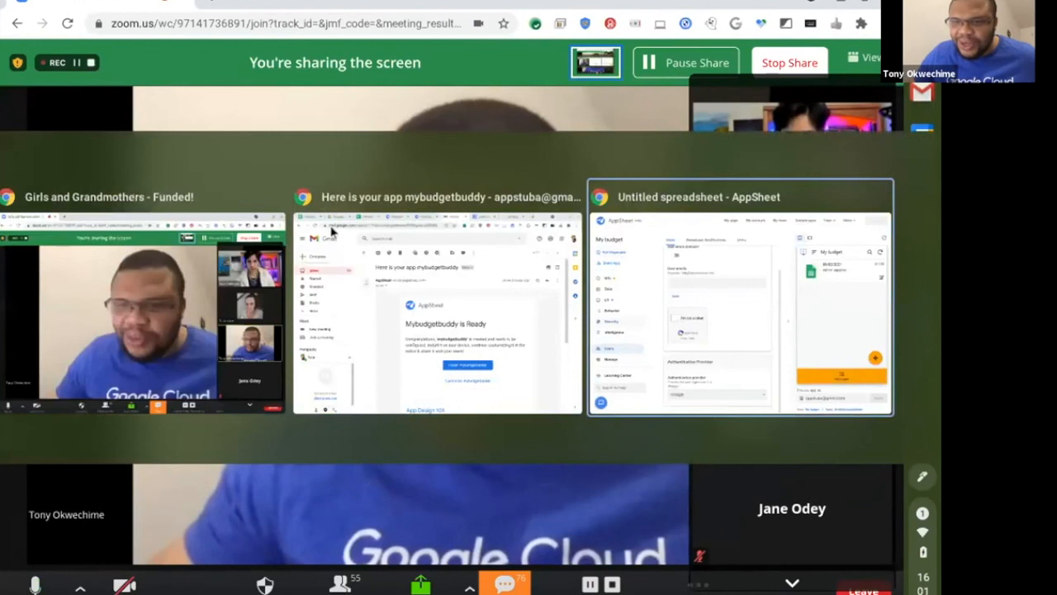
key(alt+Tab)
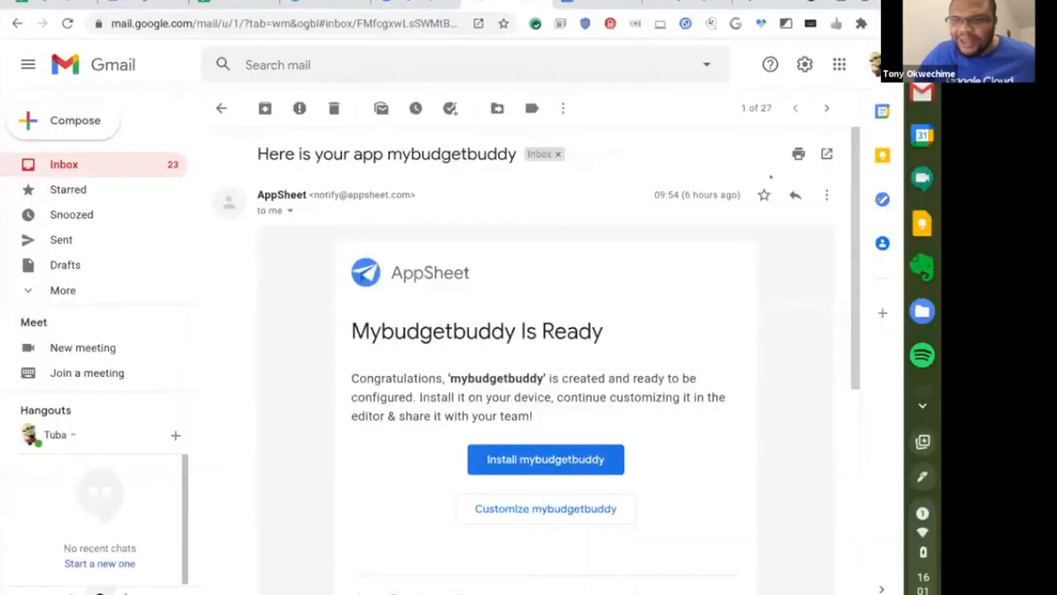
click(922, 405)
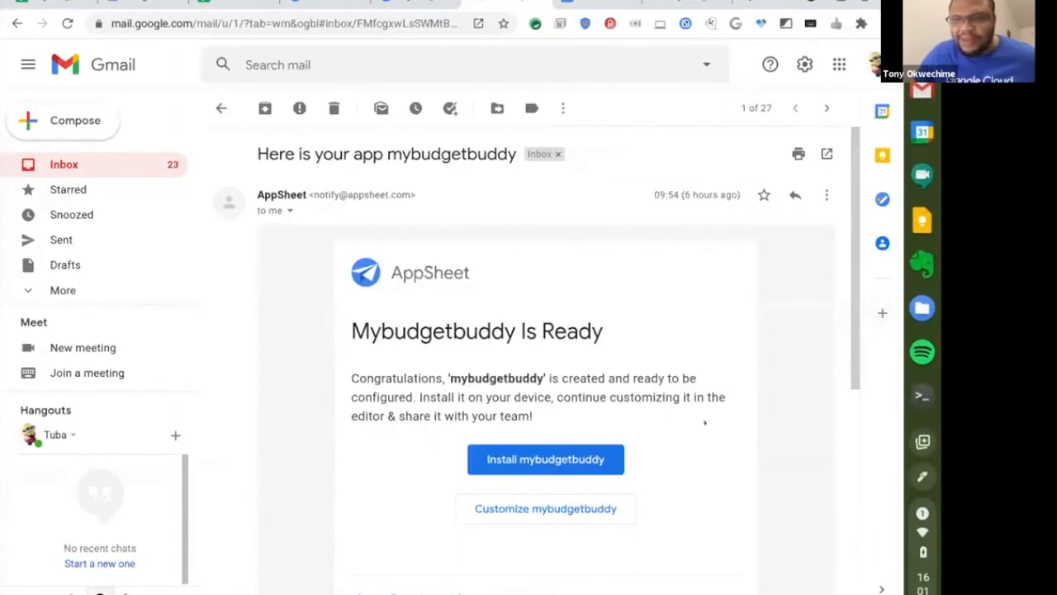
Leave full screen and show slide 14, Step#5 Customize your app, in the workshop deck.
key(alt+Tab)
key(alt+Tab)
key(alt+Tab)
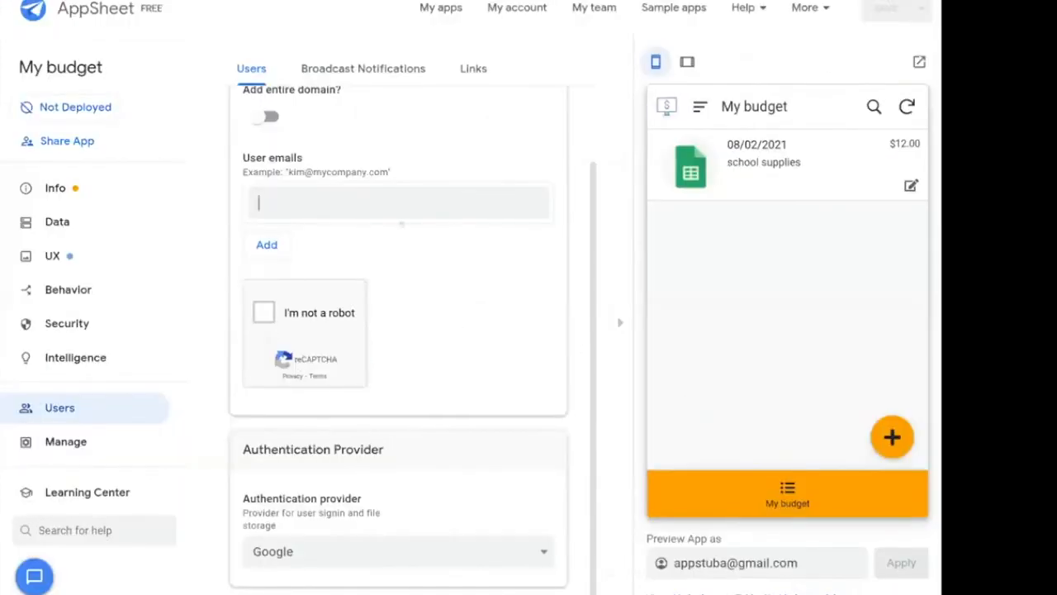
key(alt+Tab)
key(alt+Tab)
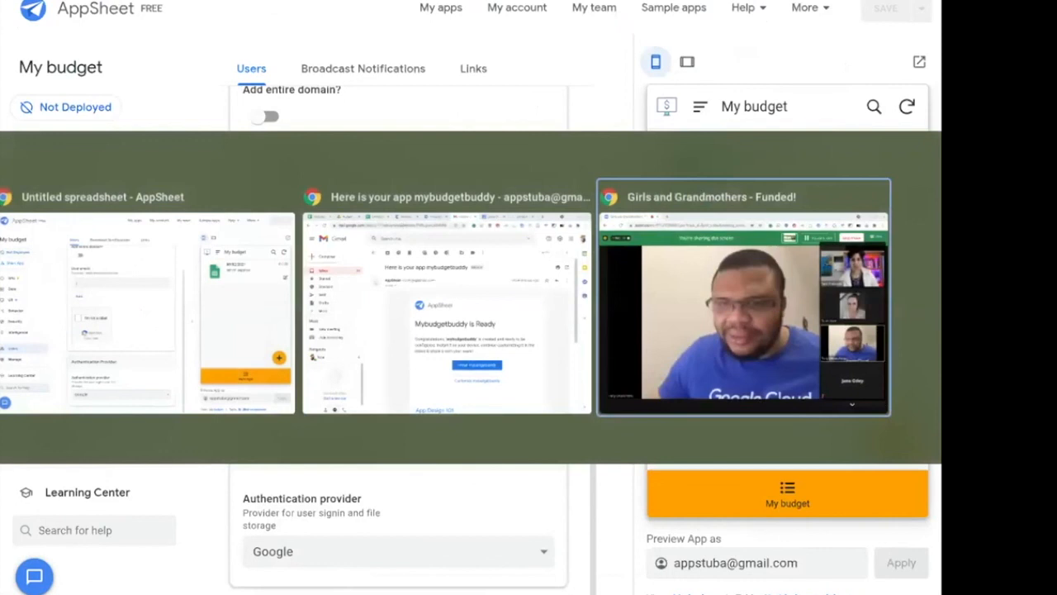
key(alt+Tab)
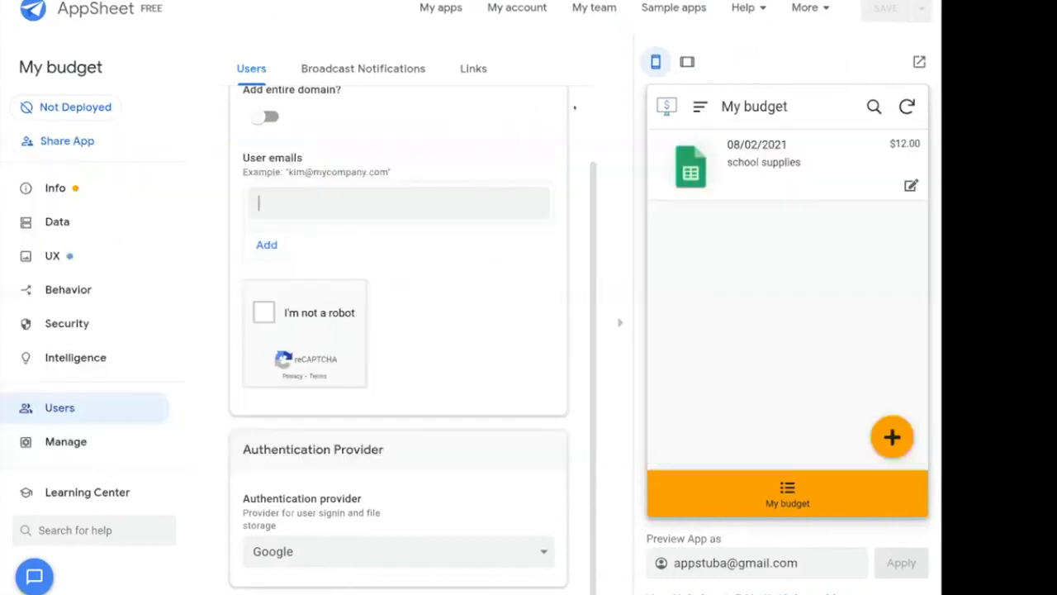
key(F11)
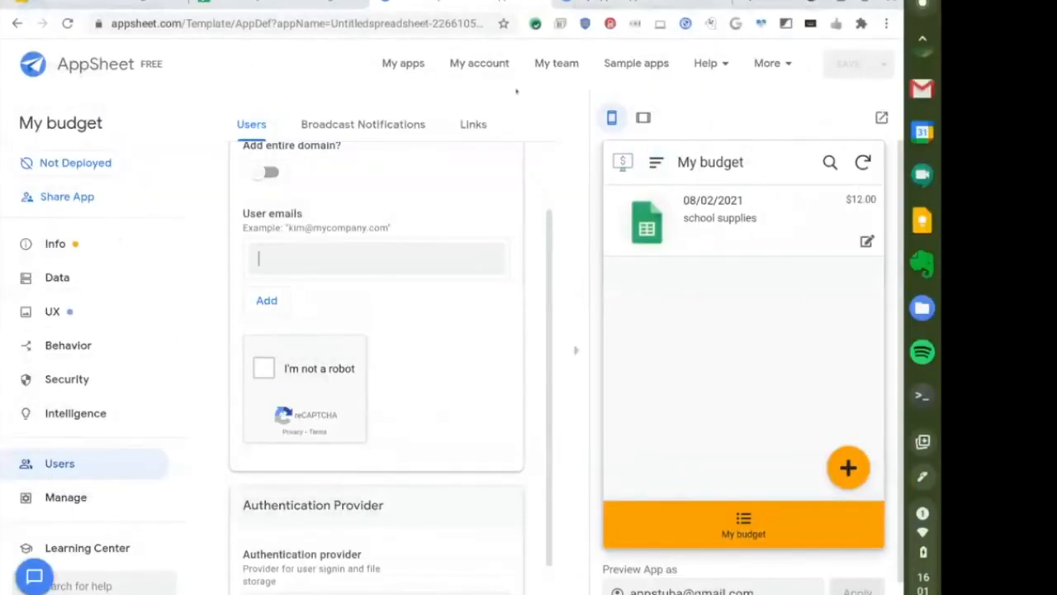
click(96, 4)
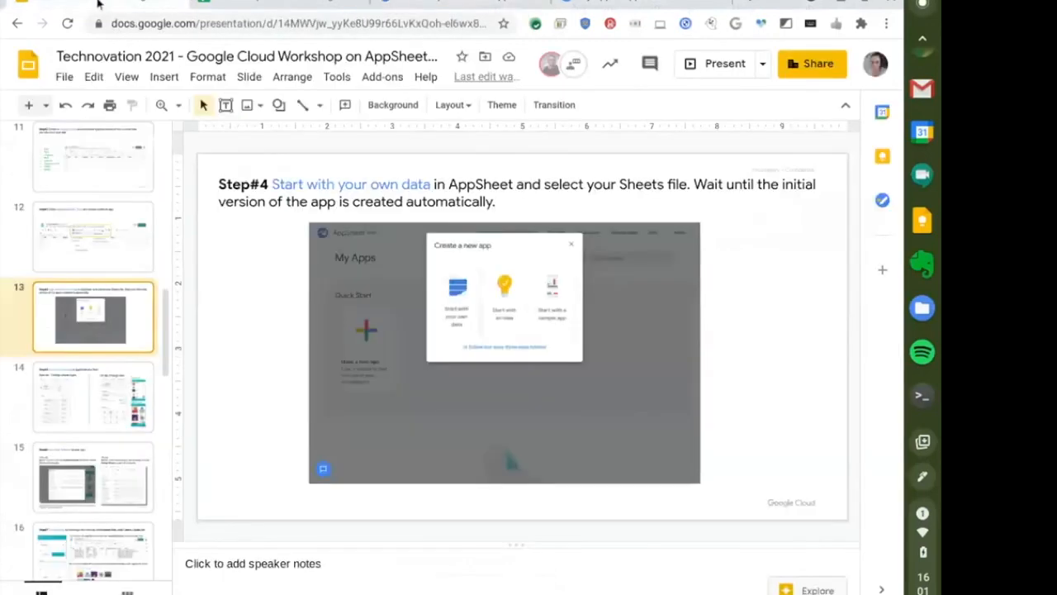
click(97, 394)
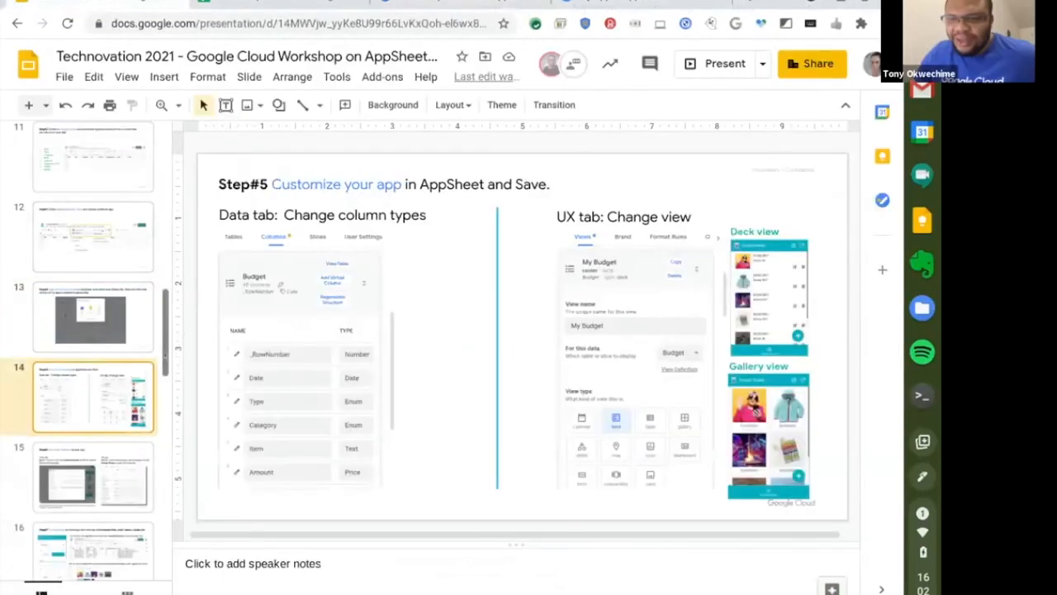